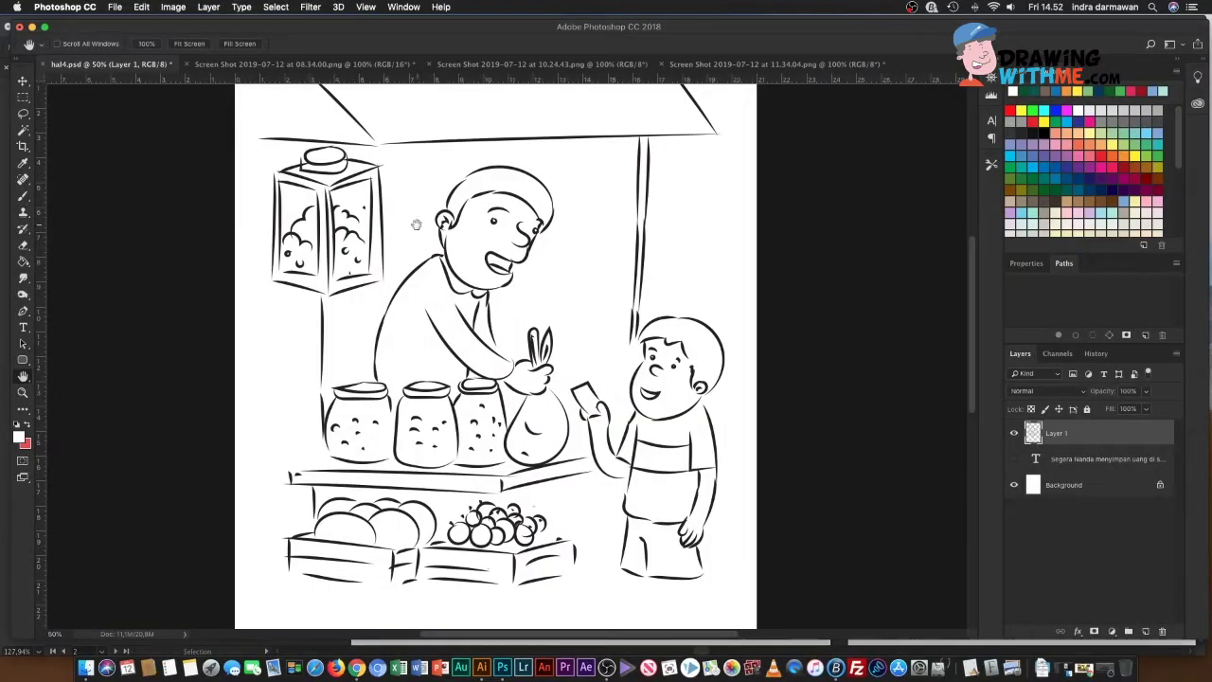
Step: On a new layer, paint a light-blue pastel wash across the top beam, left side and bottom
click(1144, 633)
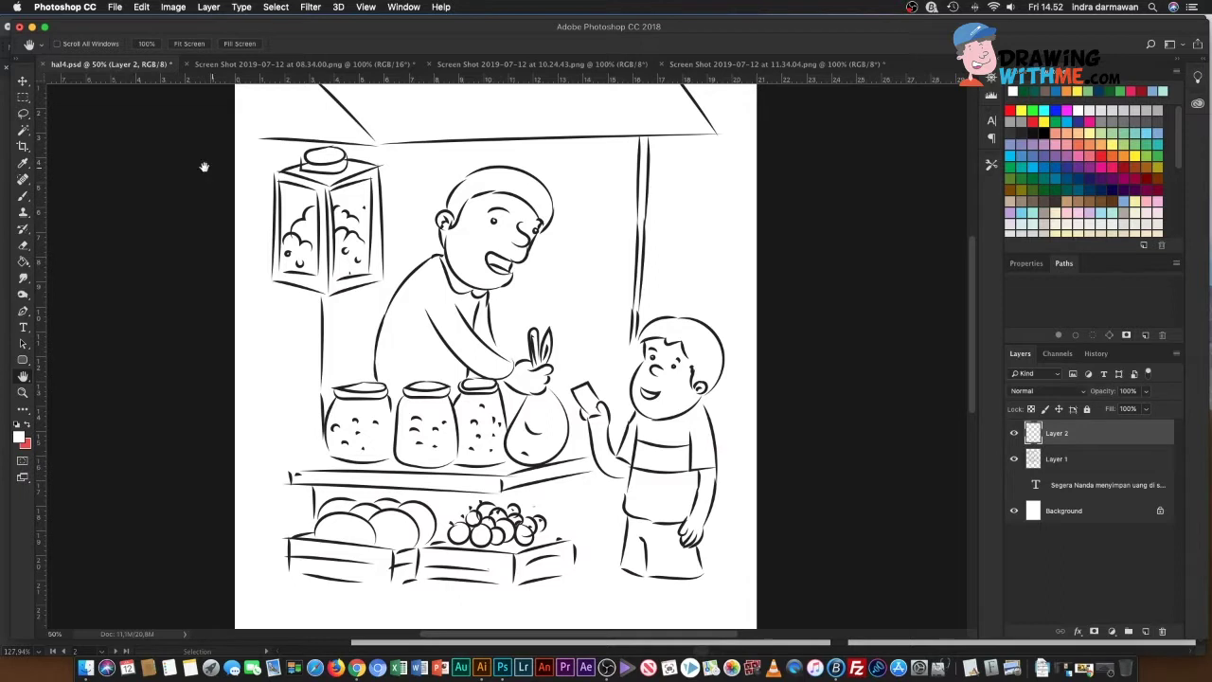
key(b)
right_click(112, 92)
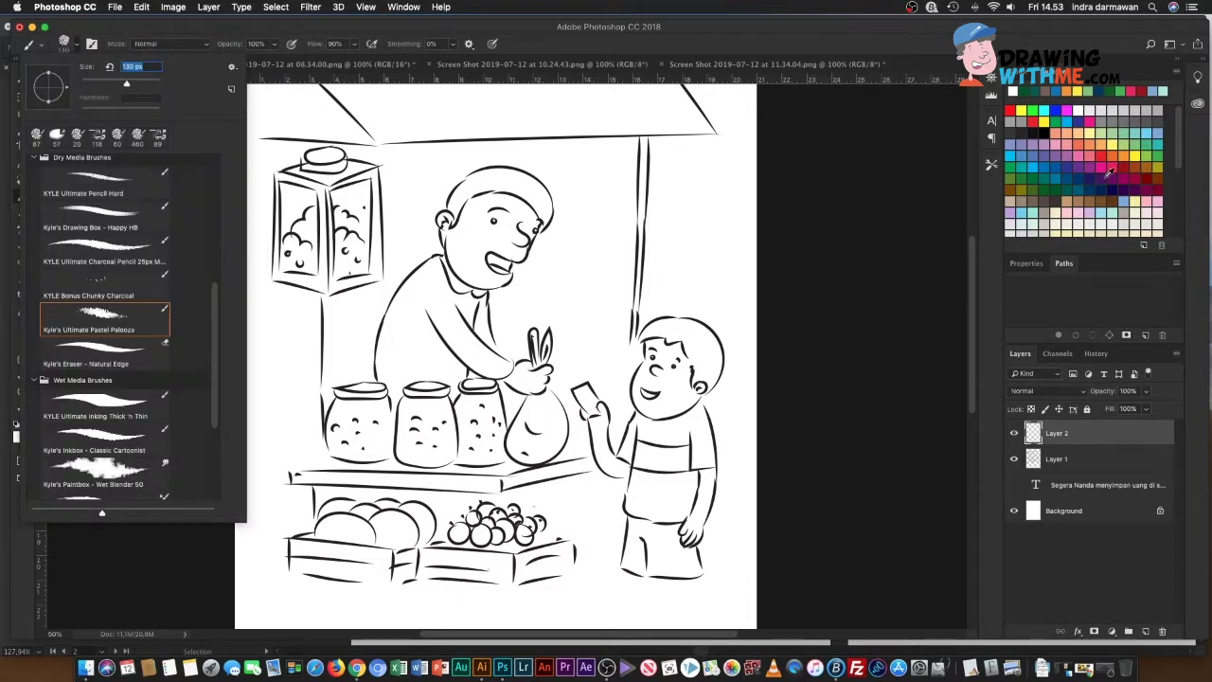
click(1161, 130)
mouse_move(388, 161)
mouse_down()
mouse_move(563, 150)
mouse_move(369, 166)
mouse_move(313, 228)
mouse_move(672, 255)
mouse_move(351, 341)
mouse_move(303, 407)
mouse_move(681, 398)
mouse_move(725, 189)
mouse_move(322, 180)
mouse_up()
mouse_move(337, 228)
mouse_down()
mouse_move(332, 502)
mouse_move(711, 327)
mouse_move(711, 104)
mouse_move(700, 218)
mouse_up()
Step: Extend the blue along the right and lower-left edges, then place the layer below Layer 1 at about 45% opacity
drag(585, 267, 580, 359)
mouse_move(682, 213)
mouse_down()
mouse_move(700, 175)
mouse_move(720, 265)
mouse_move(724, 469)
mouse_move(738, 175)
mouse_up()
drag(738, 175, 717, 465)
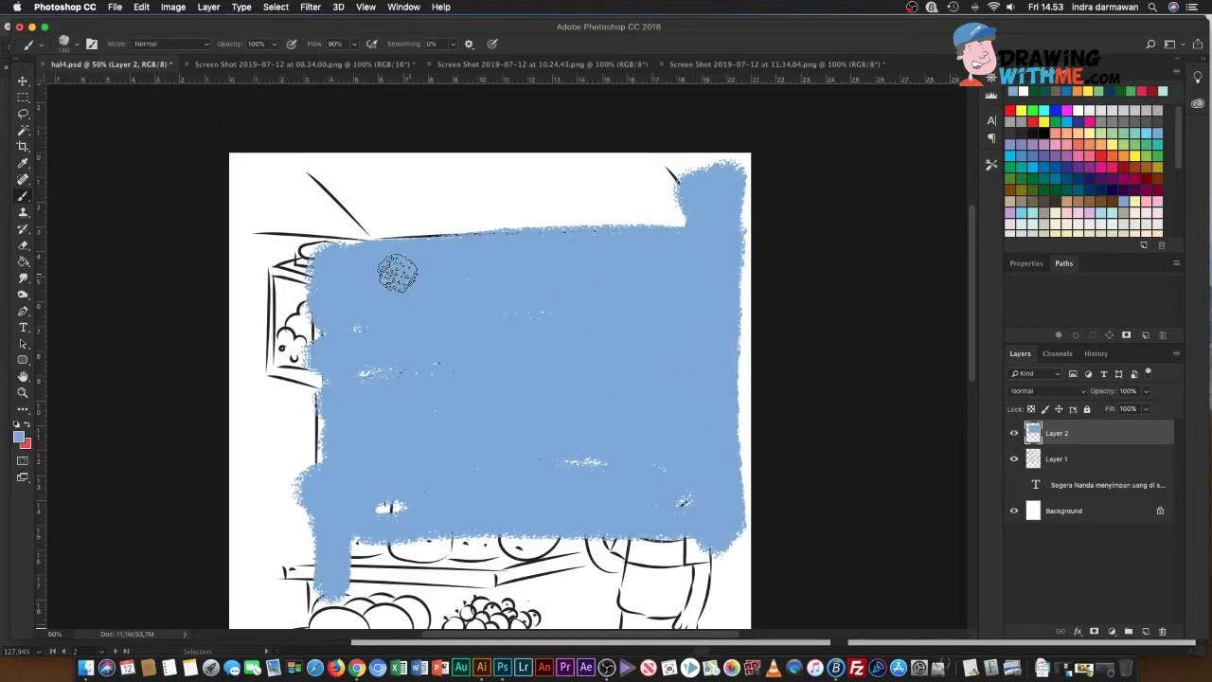
drag(318, 383, 319, 478)
drag(1098, 432, 1089, 470)
mouse_move(1146, 391)
mouse_down()
mouse_move(1144, 409)
mouse_move(1113, 410)
mouse_up()
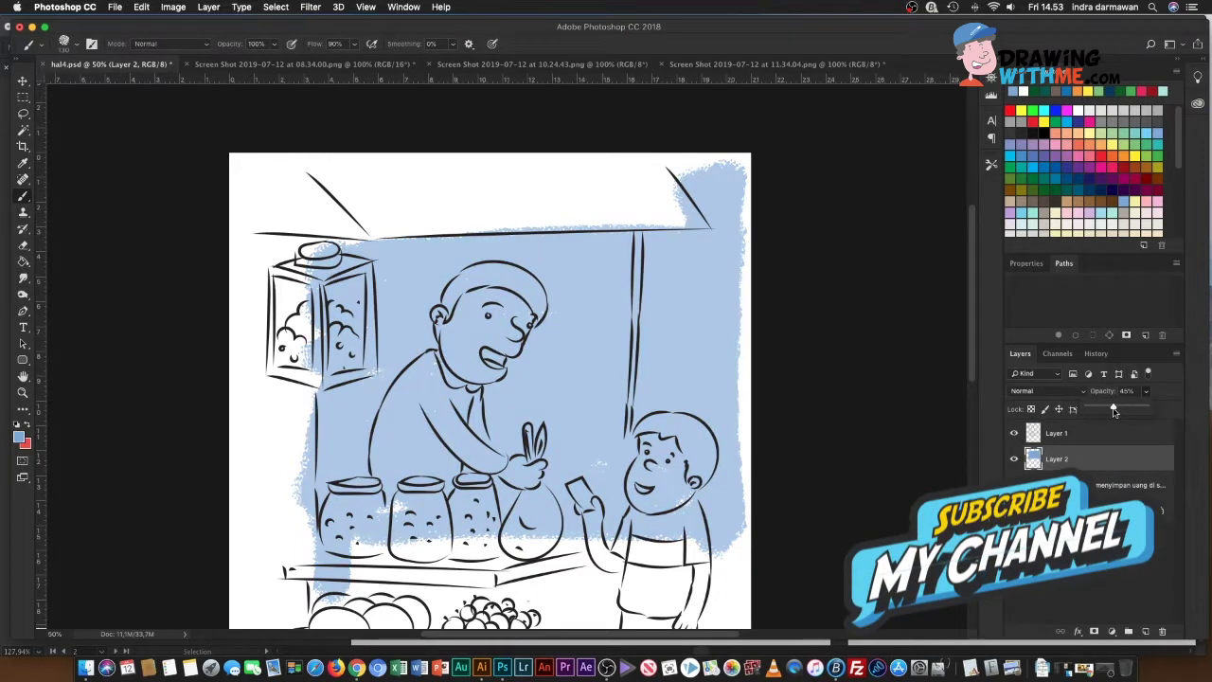
Step: On a new layer, paint the awning red and switch the colour to orange
key(super+shift+alt+n)
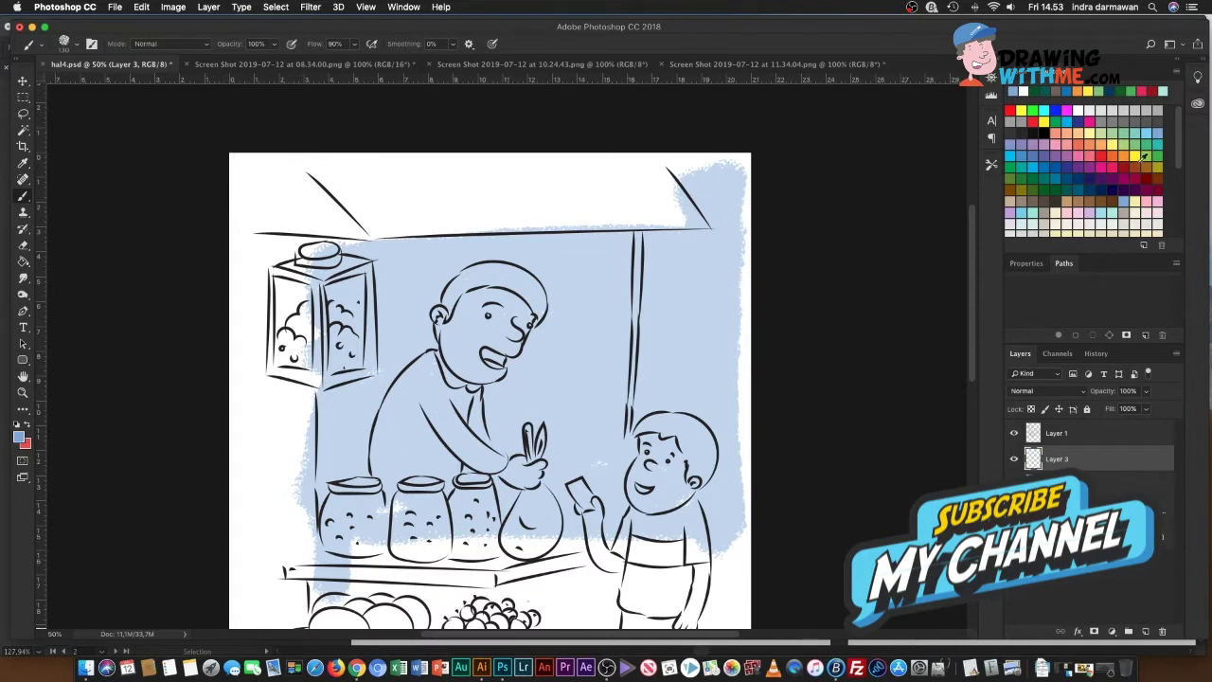
click(1009, 111)
mouse_move(280, 180)
mouse_down()
mouse_move(587, 176)
mouse_move(701, 218)
mouse_move(365, 200)
mouse_move(701, 218)
mouse_move(365, 227)
mouse_move(559, 170)
mouse_move(270, 190)
mouse_move(667, 175)
mouse_move(331, 171)
mouse_up()
click(1098, 159)
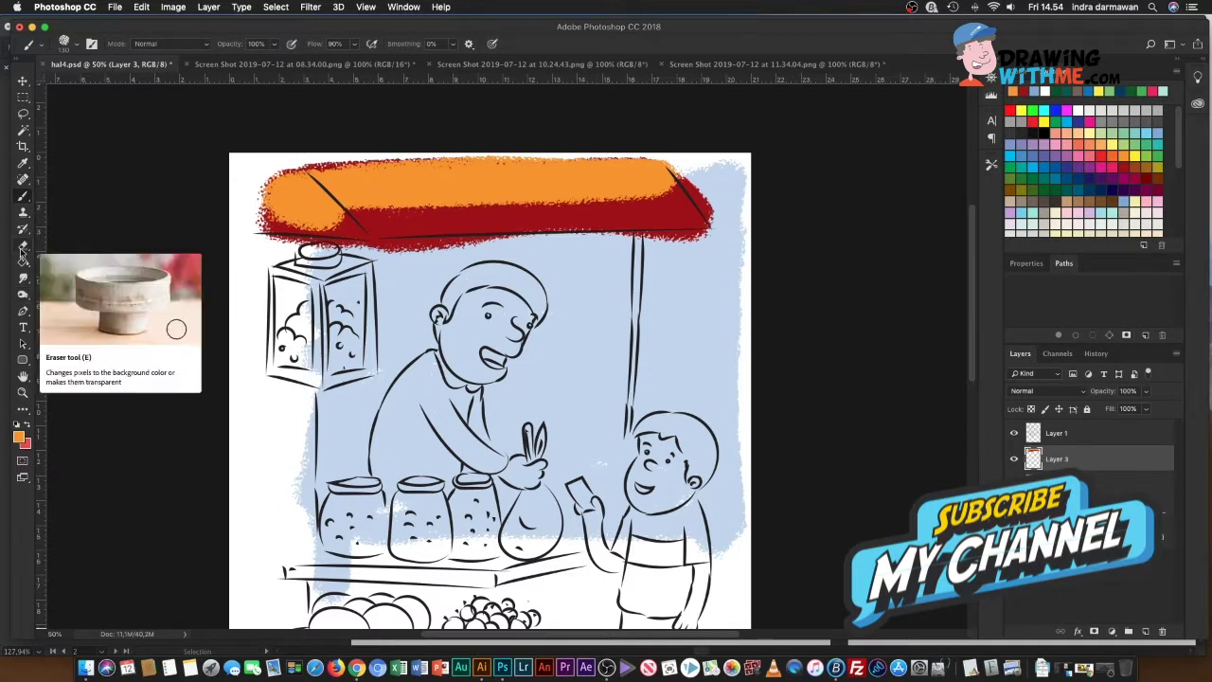
Step: Smudge the awning's red band into orange across its length
click(23, 277)
mouse_move(489, 198)
mouse_down()
mouse_move(367, 200)
mouse_move(720, 206)
mouse_up()
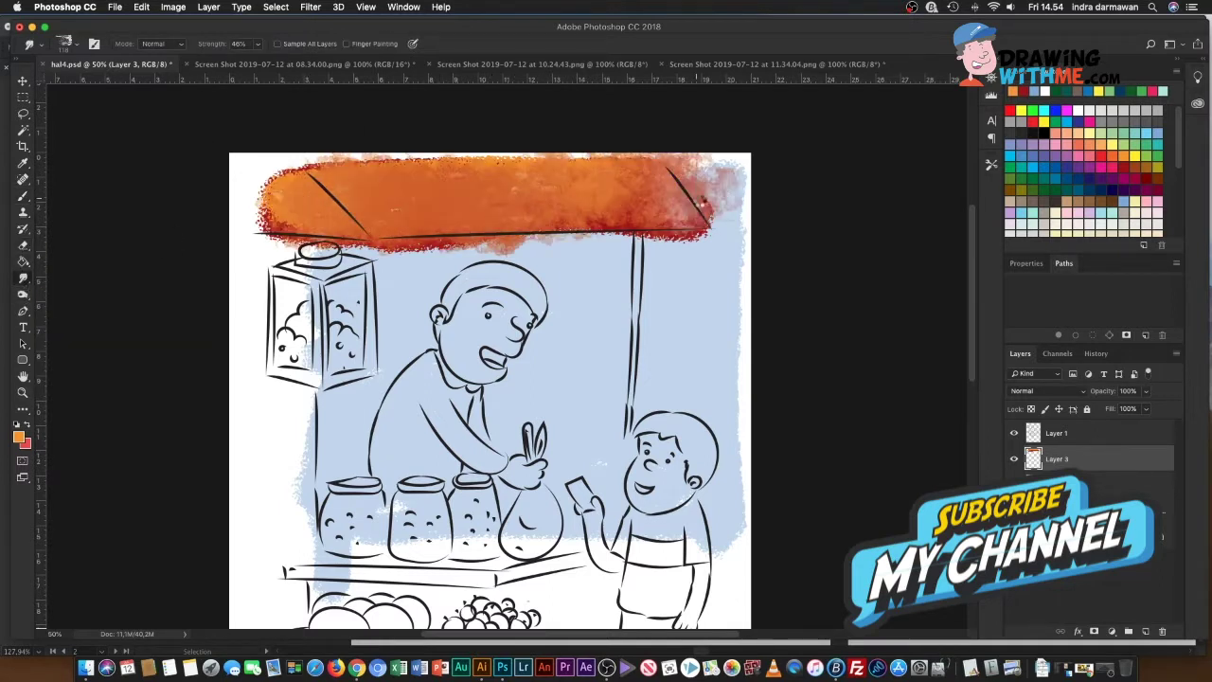
drag(417, 189, 710, 210)
Step: Erase the orange spill just under and right of the awning
key(e)
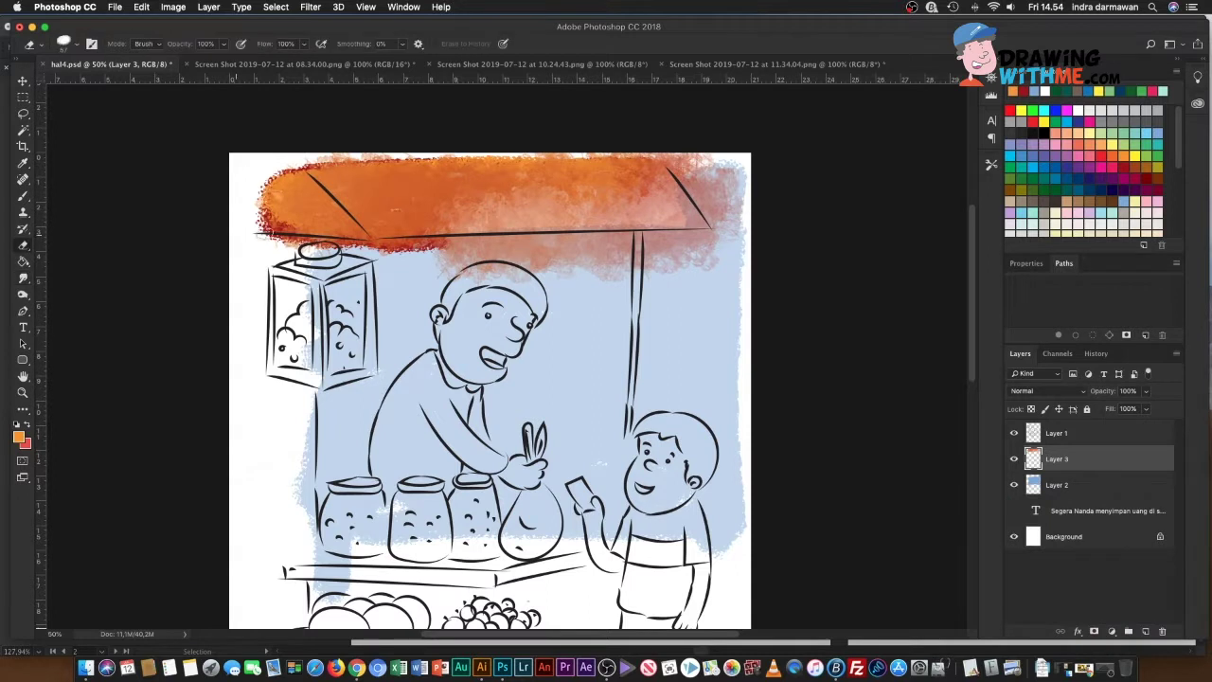
mouse_move(319, 250)
mouse_down()
mouse_move(274, 242)
mouse_move(672, 237)
mouse_up()
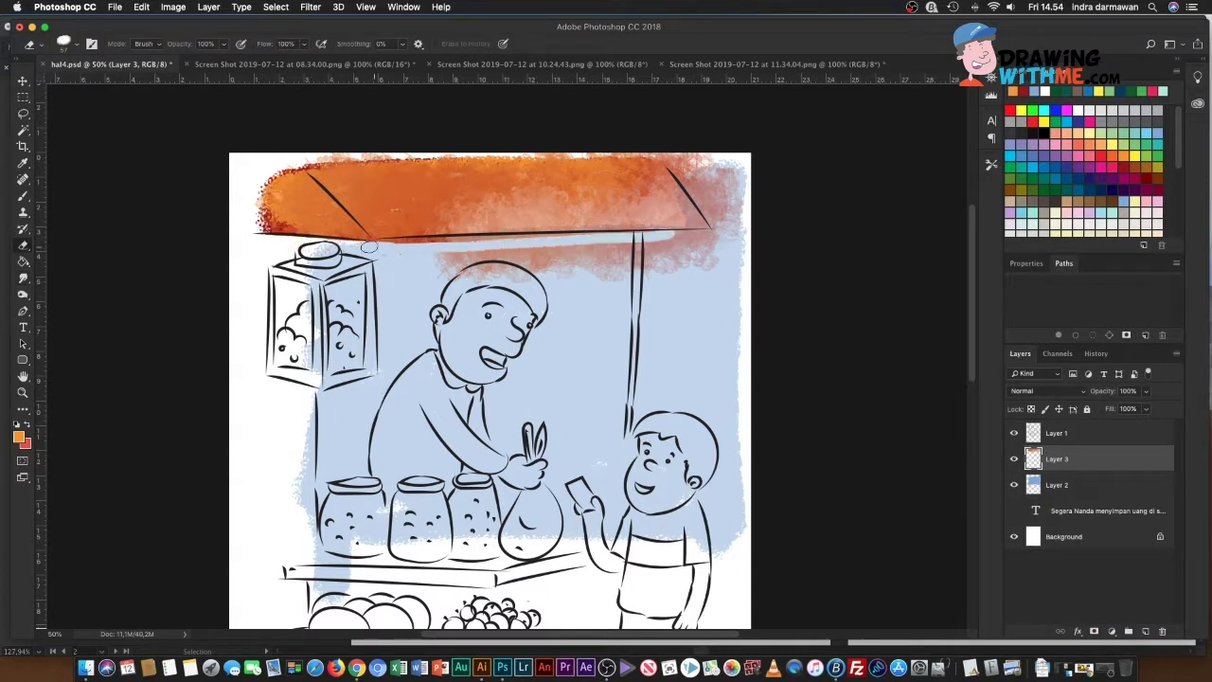
drag(411, 241, 729, 228)
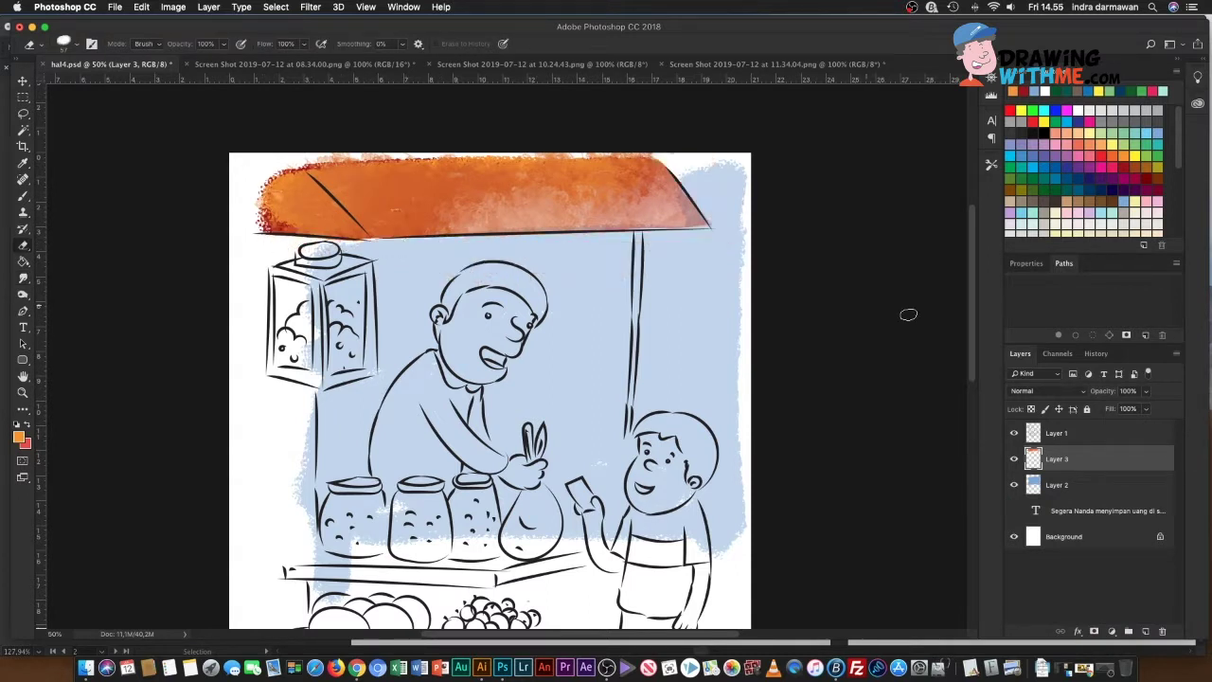
click(1057, 484)
click(1036, 153)
Step: Brush light blue under the awning and smudge the blue wash out toward the left edge
key(b)
mouse_move(404, 256)
mouse_down()
mouse_move(729, 237)
mouse_move(568, 322)
mouse_move(511, 398)
mouse_move(662, 324)
mouse_move(417, 284)
mouse_move(360, 426)
mouse_move(595, 301)
mouse_up()
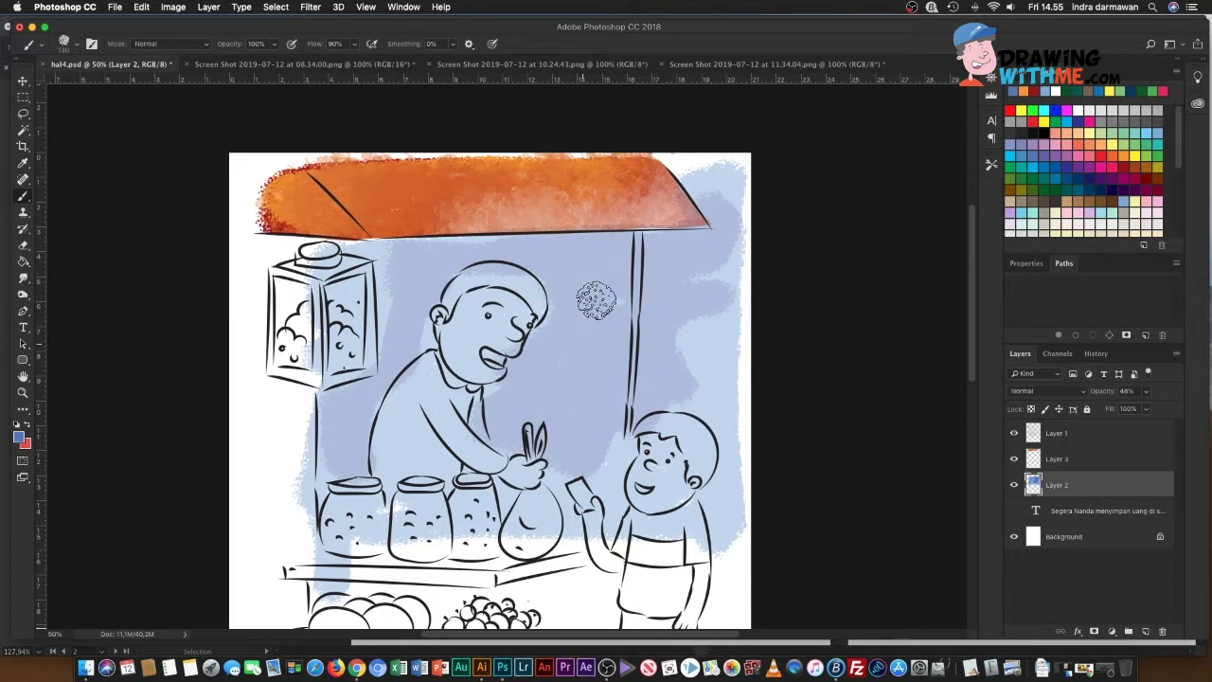
click(23, 277)
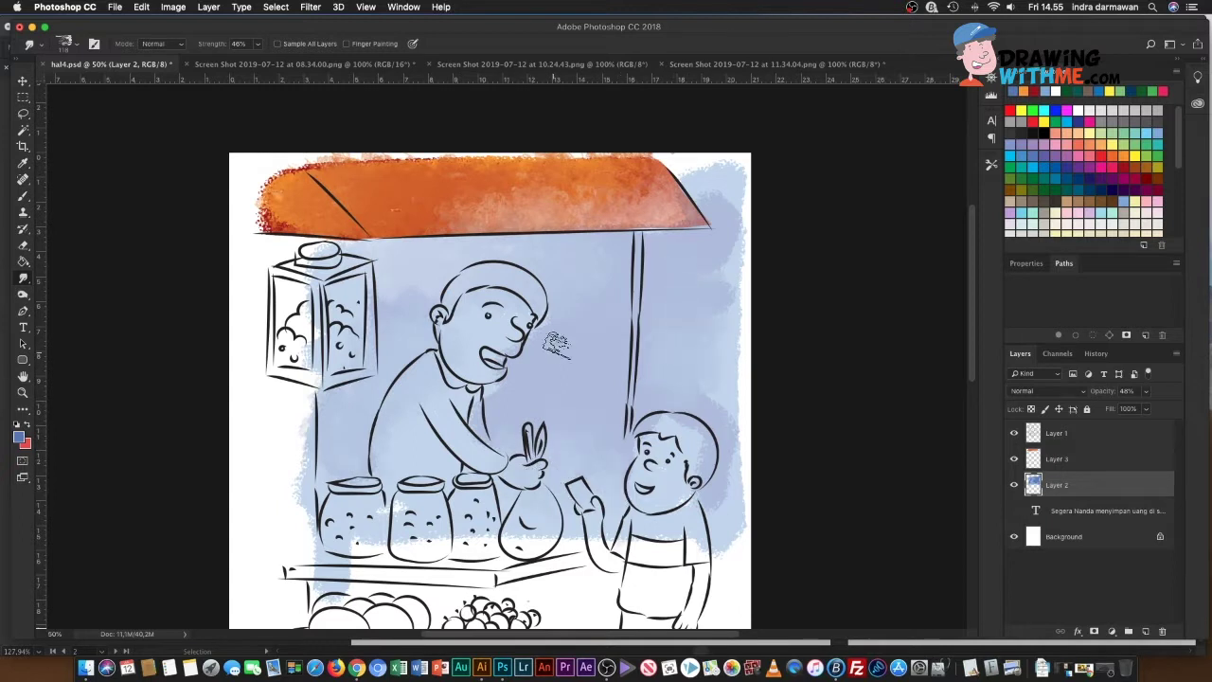
mouse_move(322, 388)
mouse_down()
mouse_move(284, 511)
mouse_move(289, 382)
mouse_up()
scroll(322, 388, down, 2)
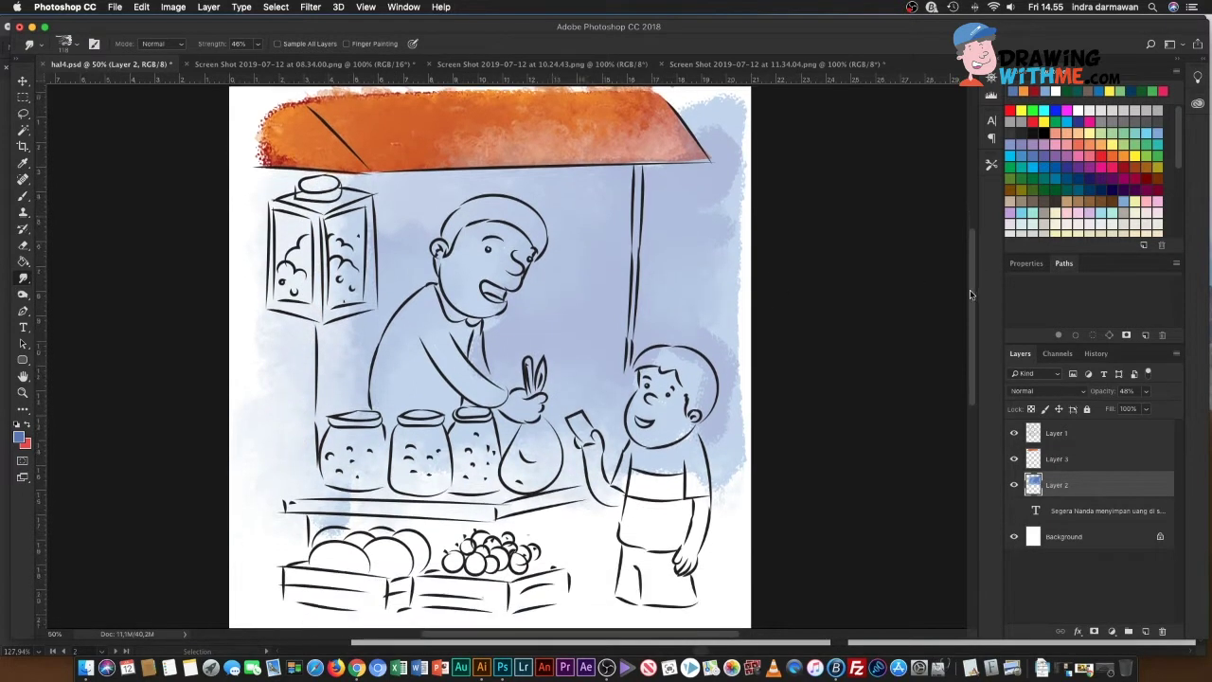
scroll(322, 388, down, 1)
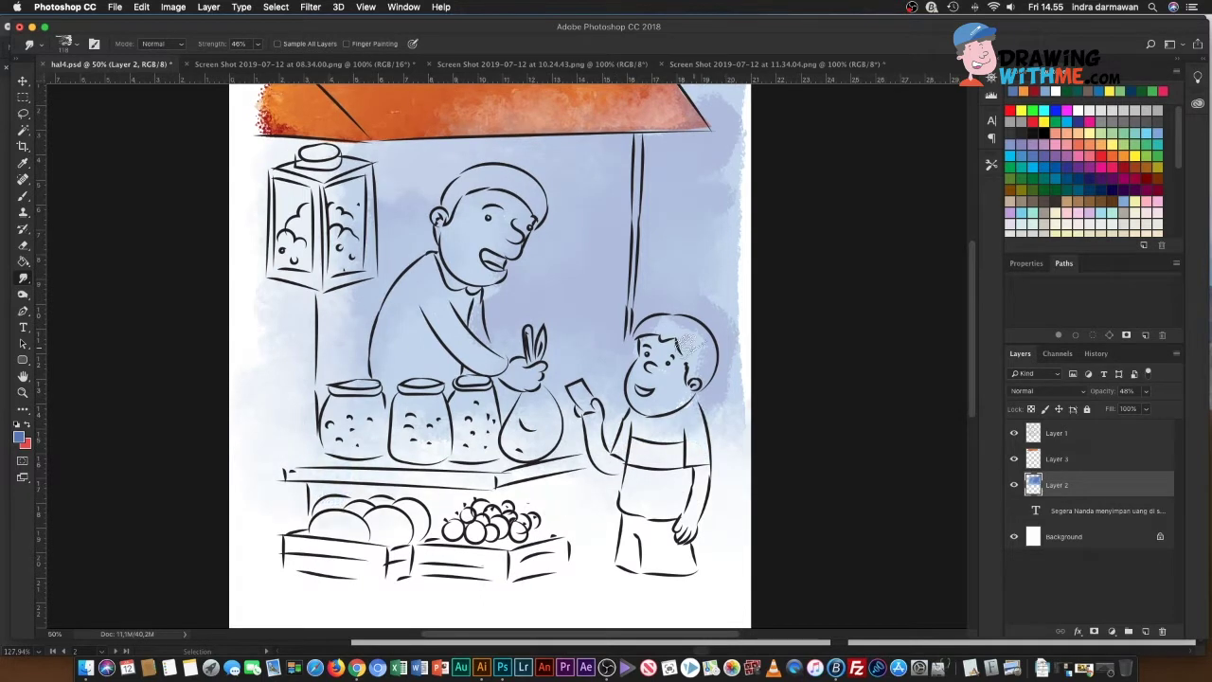
scroll(955, 341, up, 2)
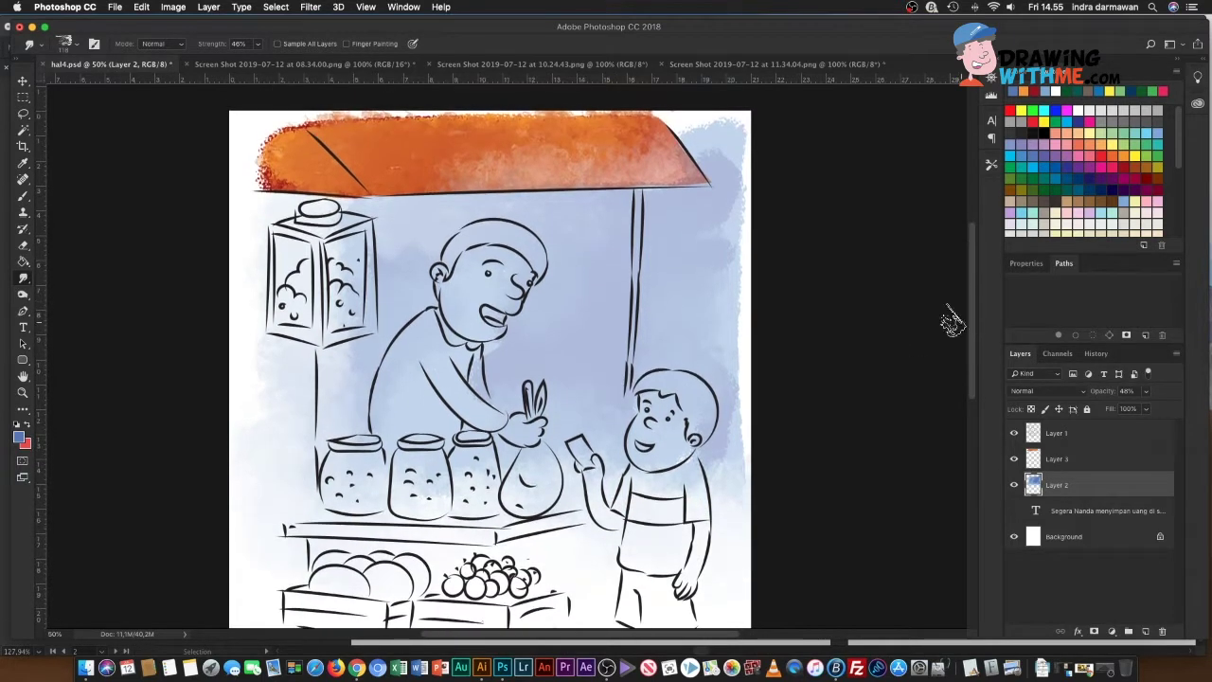
Step: On a new layer, paint orange down the stall pole from the awning
click(1147, 632)
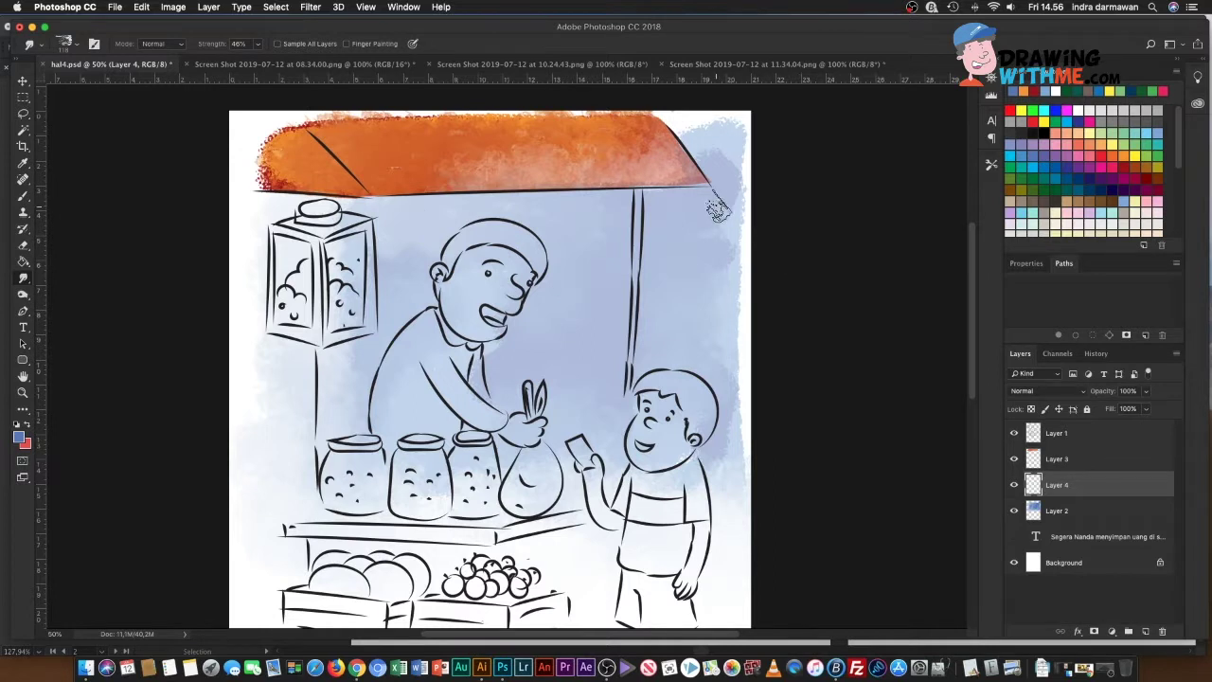
key(b)
click(68, 44)
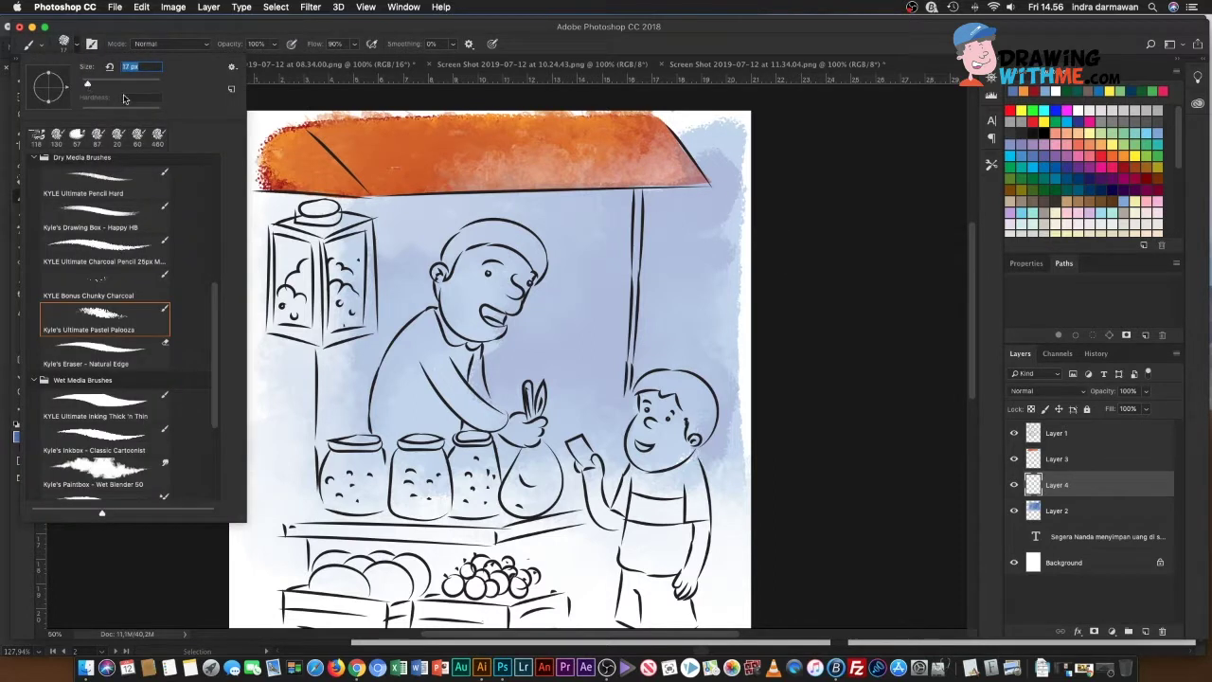
key(Return)
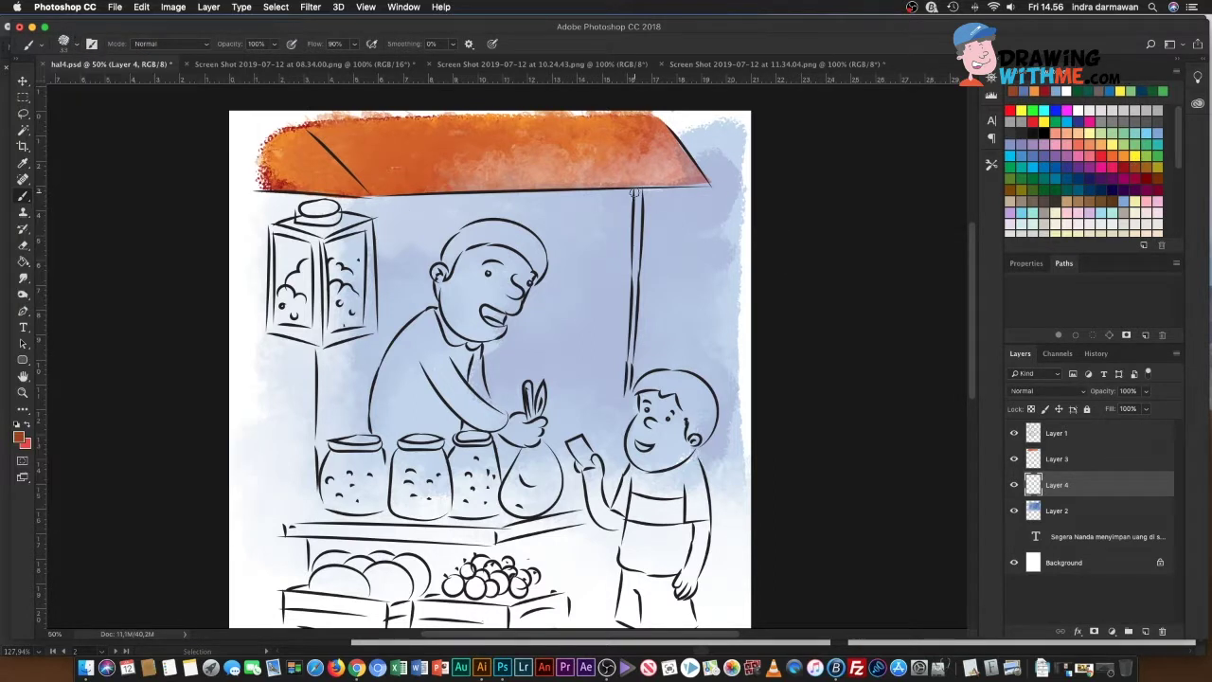
drag(638, 240, 635, 290)
key(ctrl+z)
drag(640, 189, 629, 399)
Step: Paint orange over the stall's left wall and erase it from inside the lantern
click(77, 44)
key(Return)
mouse_move(270, 195)
mouse_down()
mouse_move(303, 498)
mouse_move(268, 275)
mouse_move(257, 284)
mouse_move(270, 516)
mouse_up()
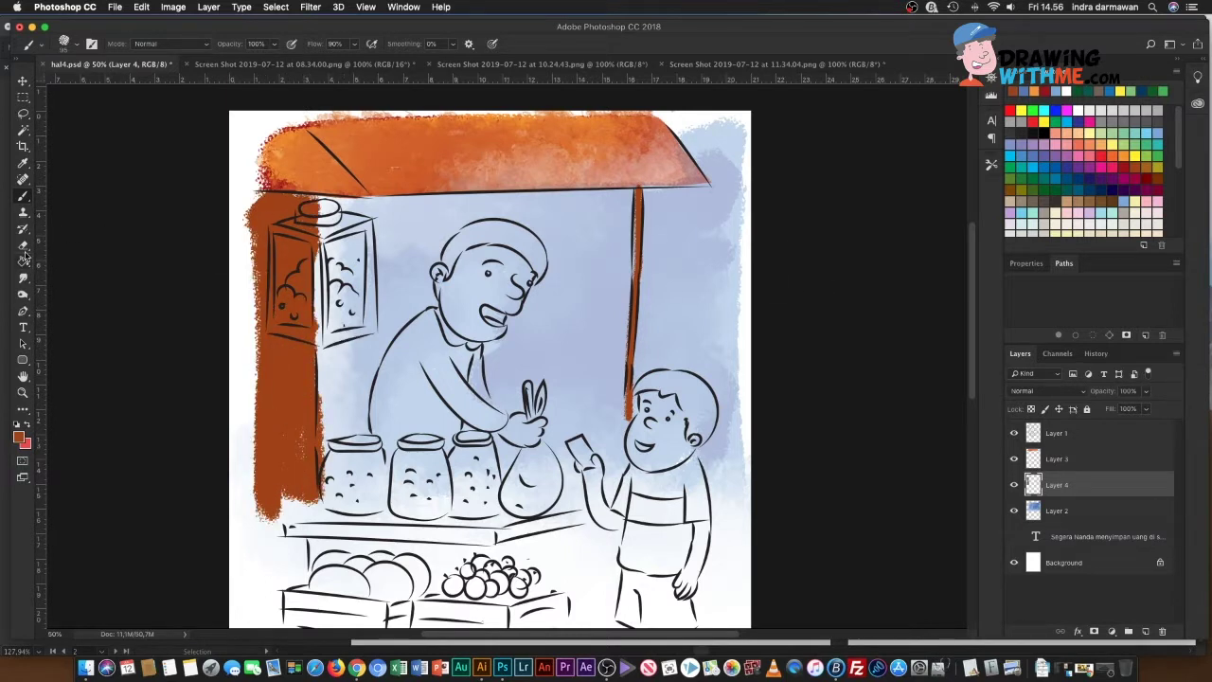
key(e)
mouse_move(303, 217)
mouse_down()
mouse_move(282, 237)
mouse_move(275, 322)
mouse_move(313, 284)
mouse_move(311, 251)
mouse_move(290, 315)
mouse_up()
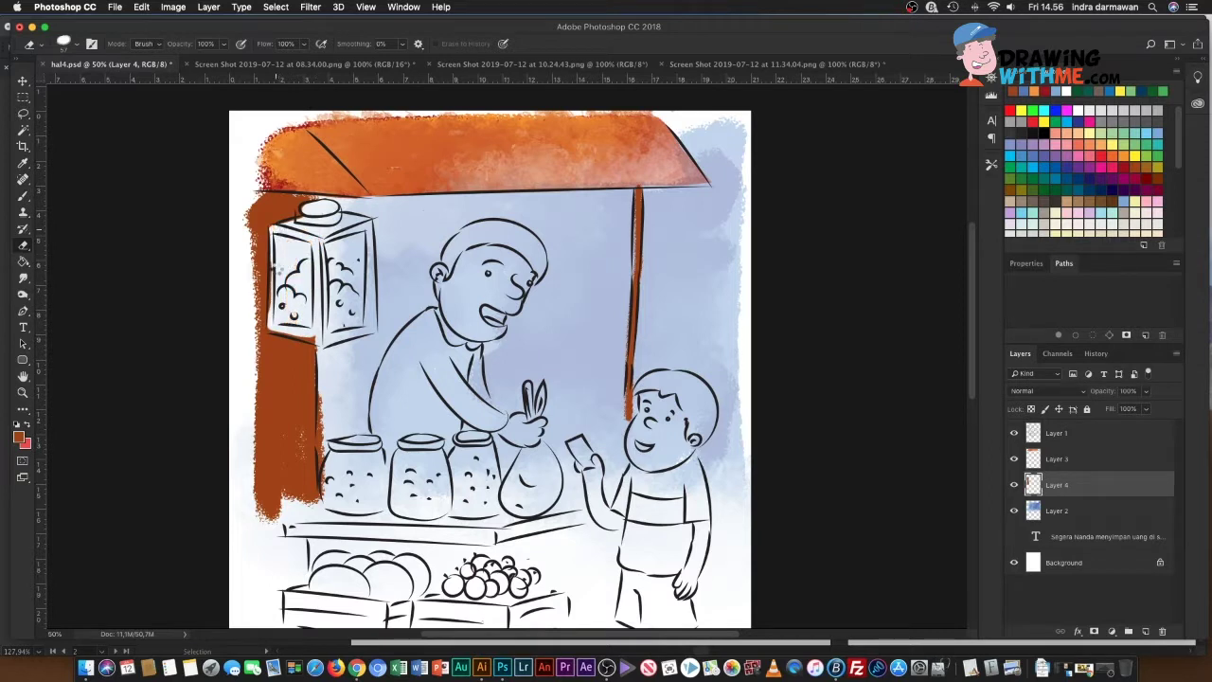
Step: Add lighter orange beside the lantern and on the right pole, correcting strokes via History
key(v)
click(1128, 172)
key(b)
drag(305, 348, 306, 441)
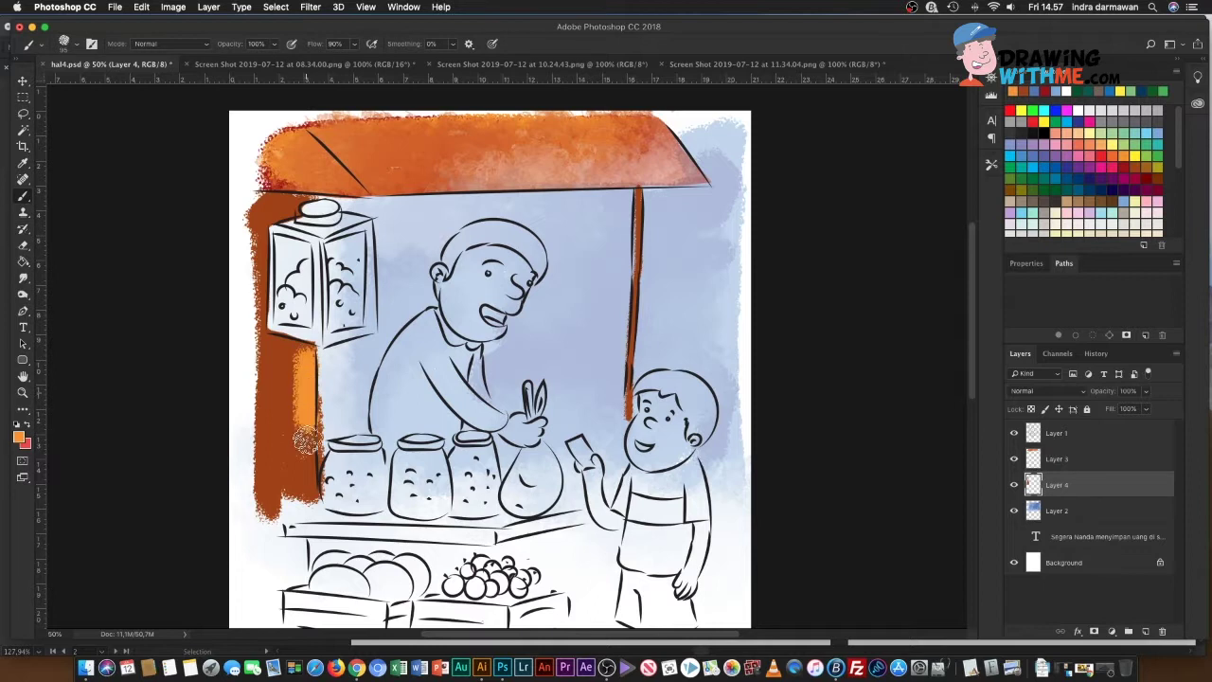
mouse_move(625, 187)
mouse_down()
mouse_move(614, 293)
mouse_move(642, 312)
mouse_up()
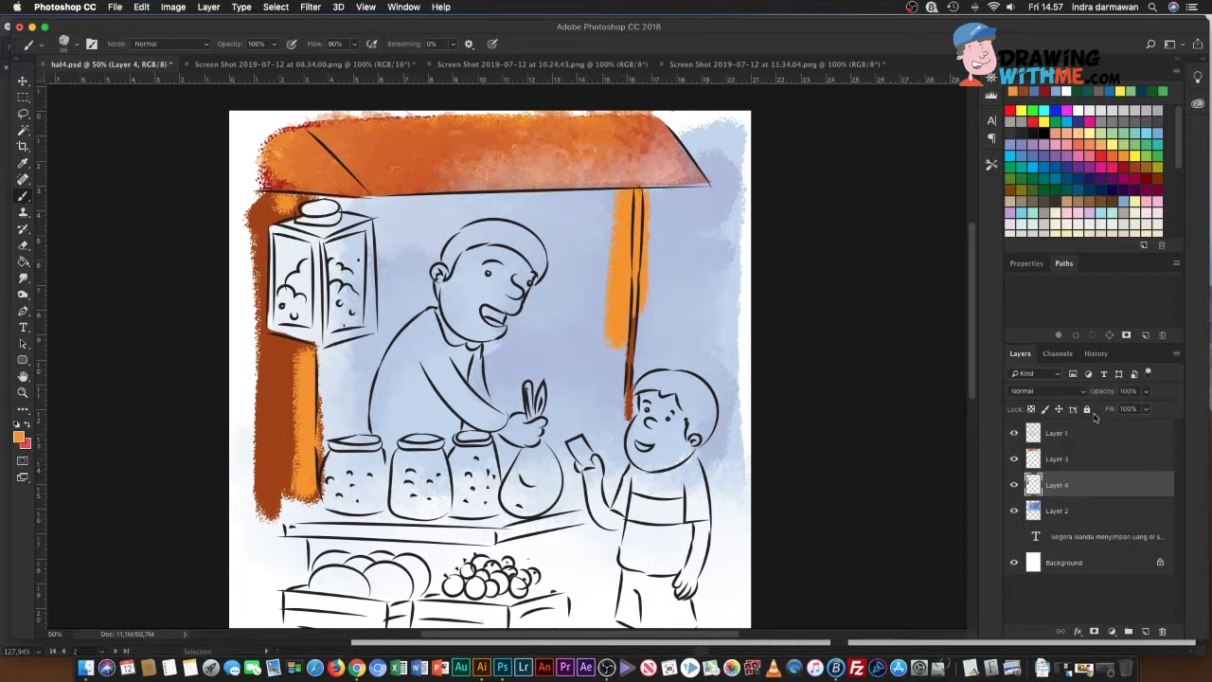
click(1096, 353)
click(1056, 513)
right_click(69, 85)
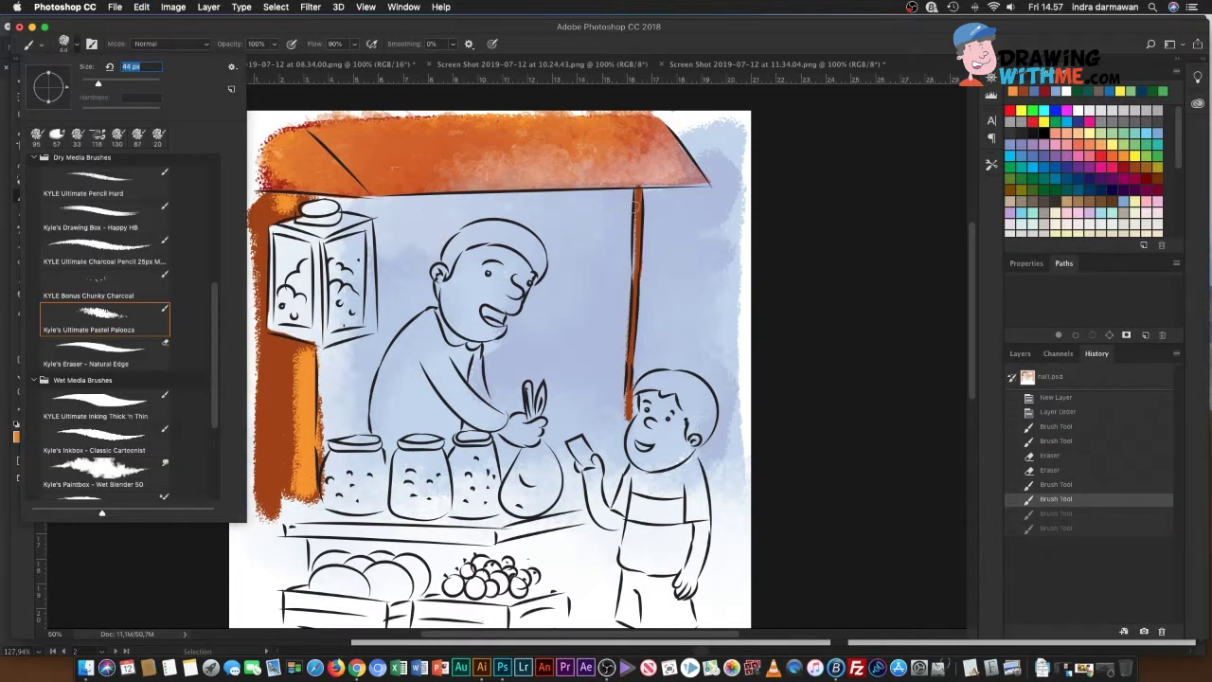
click(1056, 528)
Step: Smudge the orange along the left edge and the pole with a 118 px brush
key(r)
mouse_move(303, 314)
mouse_down()
mouse_move(298, 512)
mouse_move(279, 190)
mouse_up()
drag(637, 194, 633, 417)
click(76, 43)
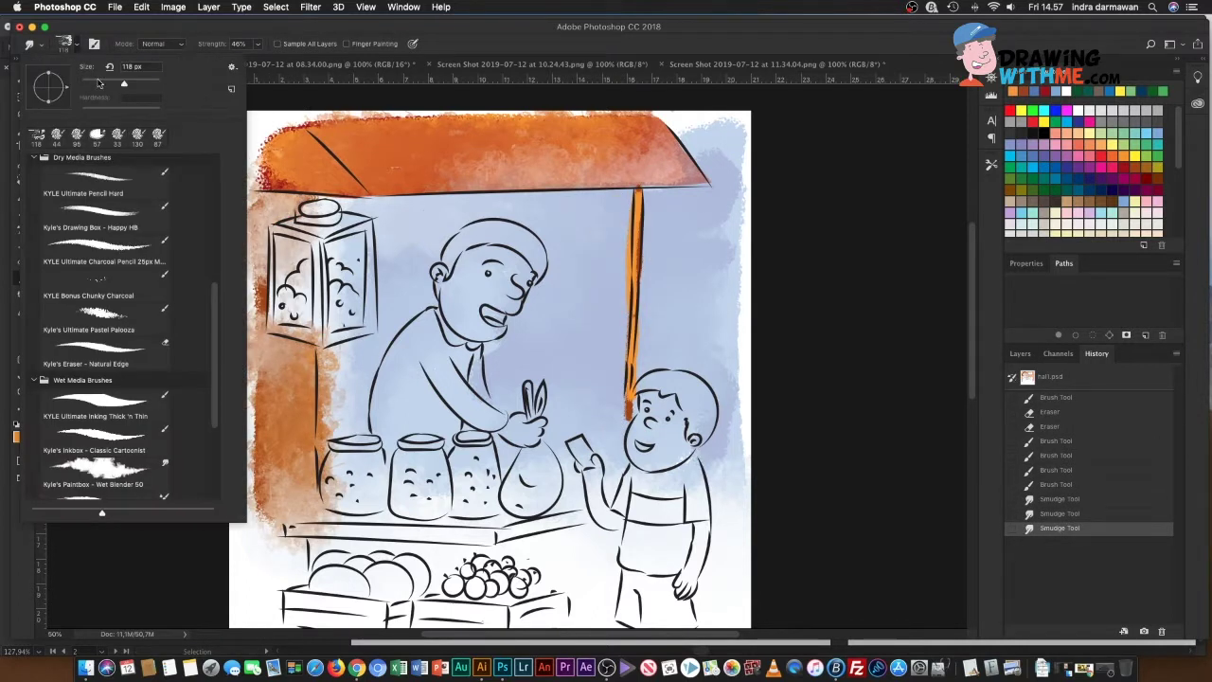
key(Return)
drag(634, 199, 627, 416)
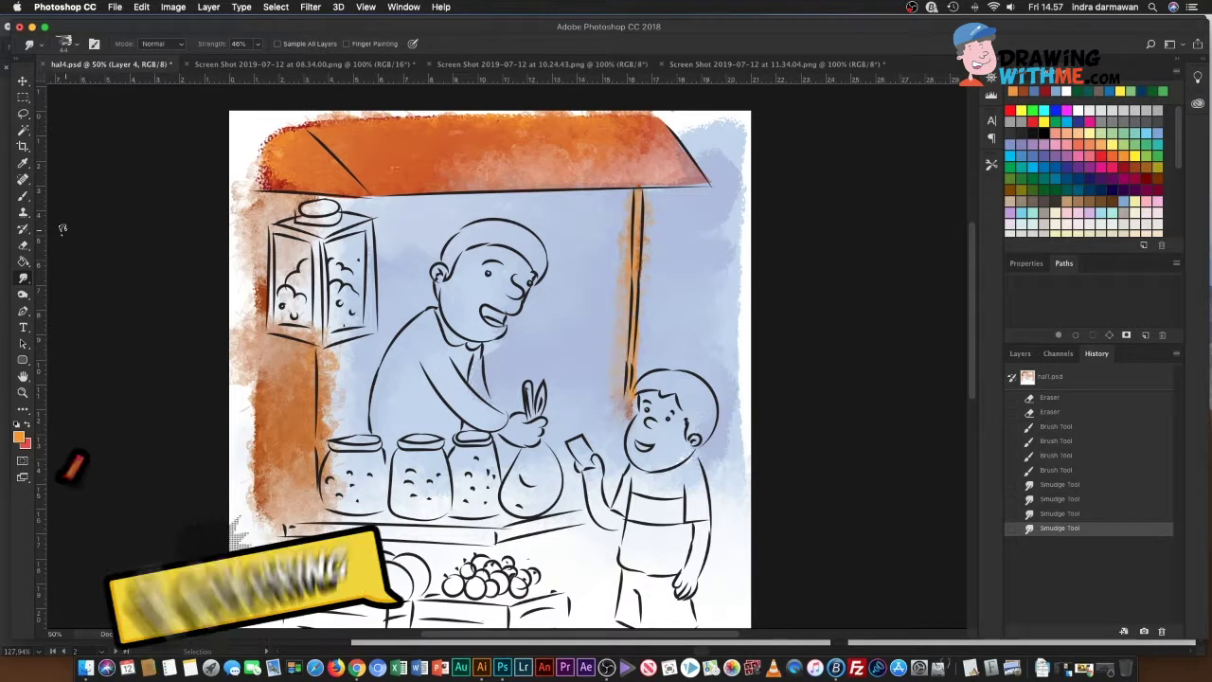
Step: Erase orange spill along both sides of the right pole
key(e)
drag(617, 227, 620, 424)
drag(642, 327, 638, 375)
drag(648, 322, 635, 386)
drag(640, 360, 634, 419)
drag(648, 200, 644, 274)
Step: Erase orange along the paper's left edge and beside the post under the lantern
drag(227, 181, 237, 274)
drag(235, 296, 239, 384)
drag(332, 343, 334, 462)
drag(323, 367, 327, 436)
drag(332, 434, 332, 513)
mouse_move(285, 322)
mouse_down()
mouse_move(327, 333)
mouse_move(266, 320)
mouse_move(326, 333)
mouse_up()
mouse_move(284, 284)
mouse_down()
mouse_move(276, 239)
mouse_move(313, 248)
mouse_move(311, 286)
mouse_up()
mouse_move(271, 334)
mouse_down()
mouse_move(337, 350)
mouse_move(329, 503)
mouse_up()
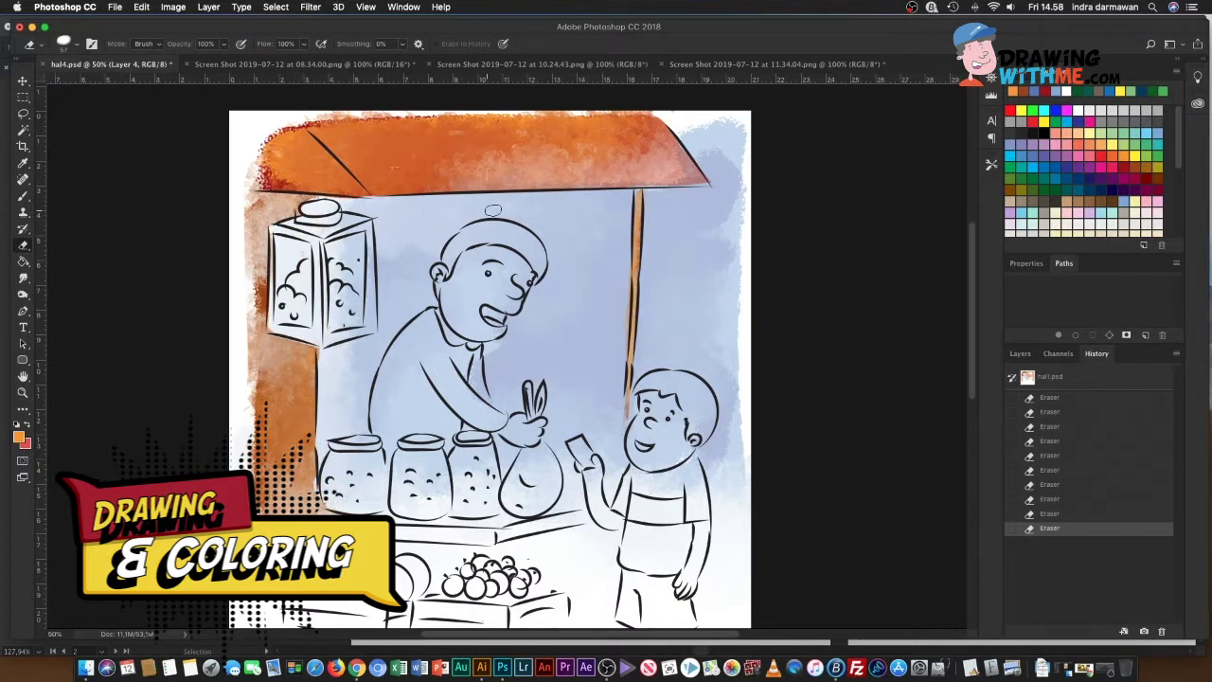
Step: Brighten the orange stall colours with a Curves adjustment
key(i)
key(ctrl+m)
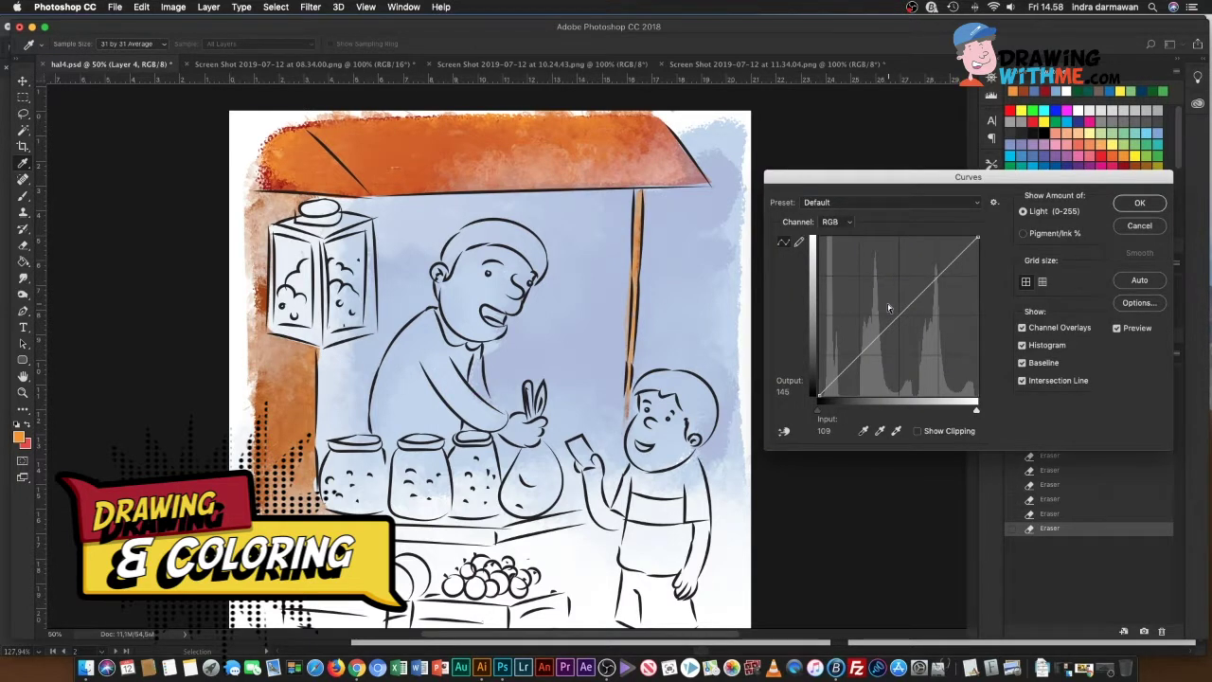
key(Return)
Step: Select Layer 3 from the canvas and add a new Layer 5 above it
key(v)
right_click(419, 135)
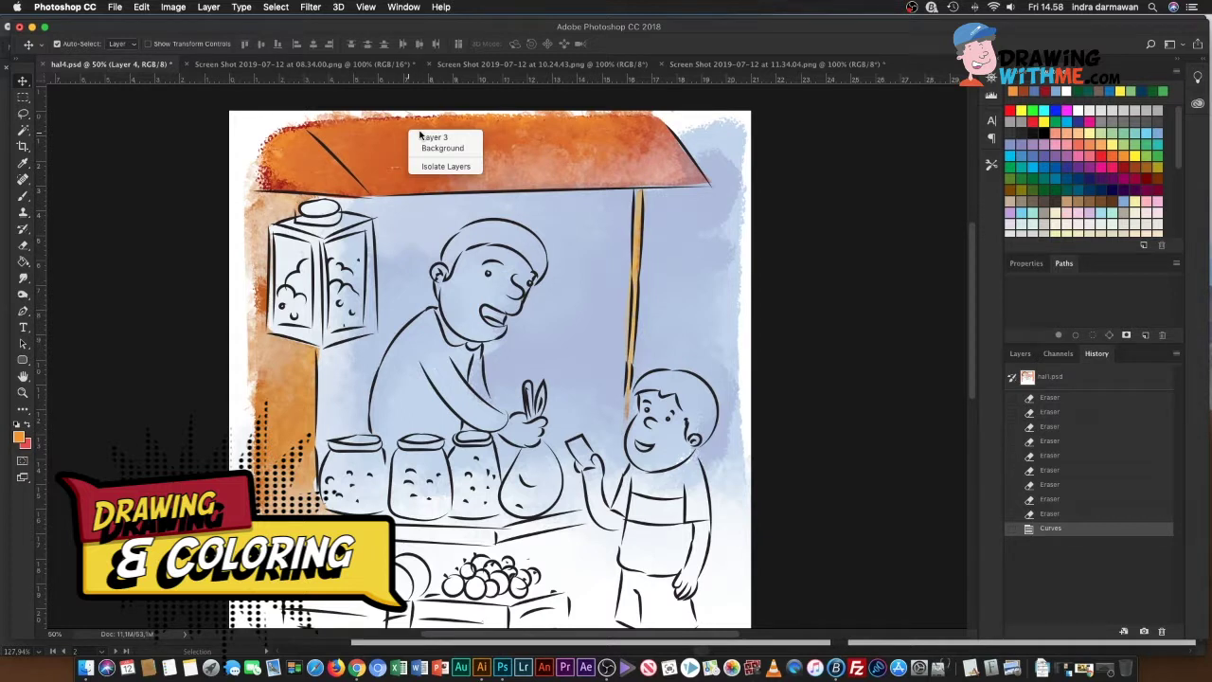
click(431, 137)
scroll(522, 225, down, 3)
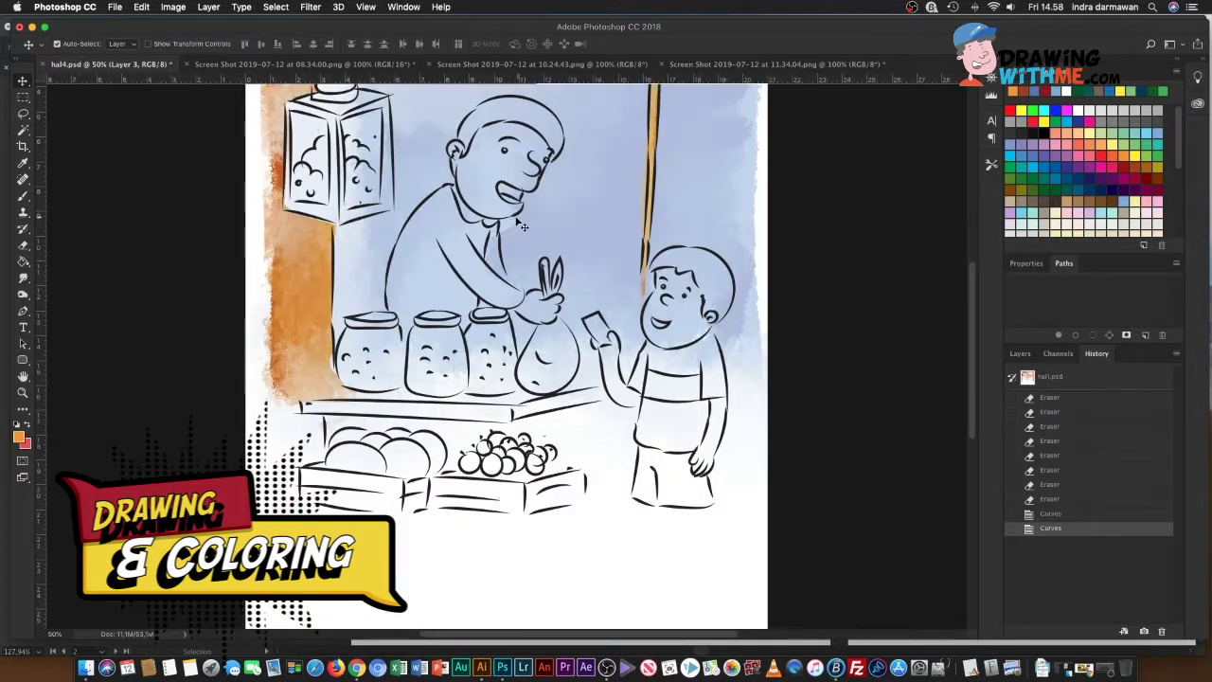
scroll(523, 226, up, 5)
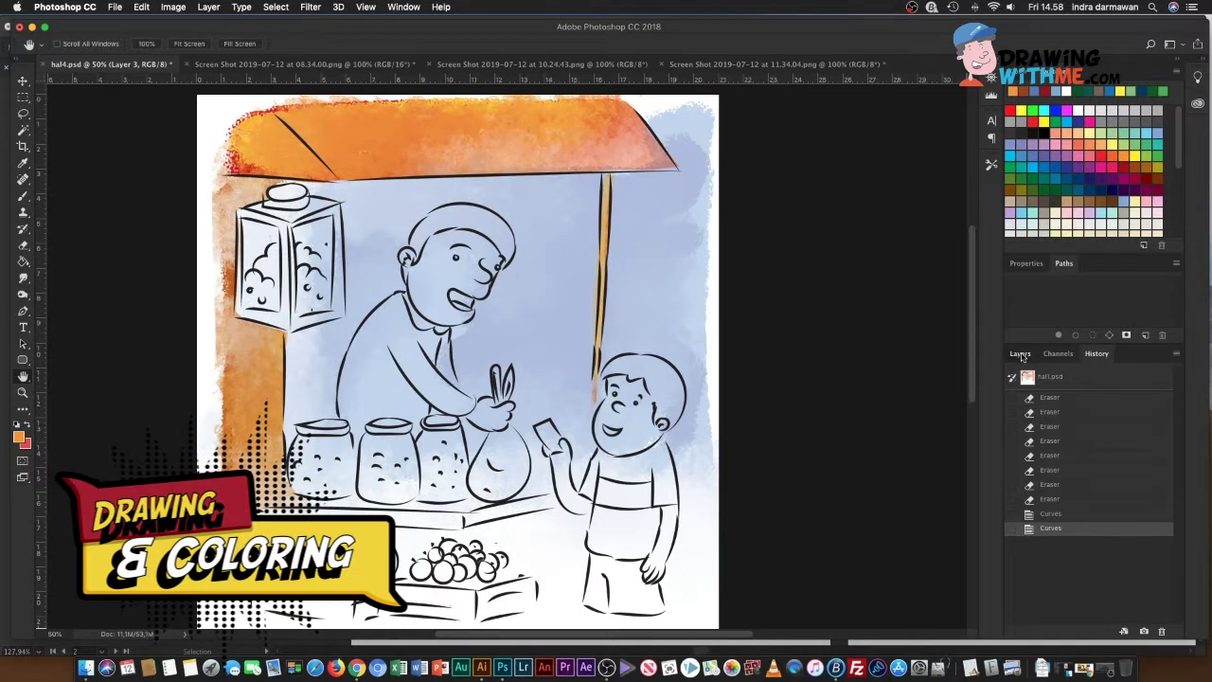
click(1020, 354)
click(1146, 631)
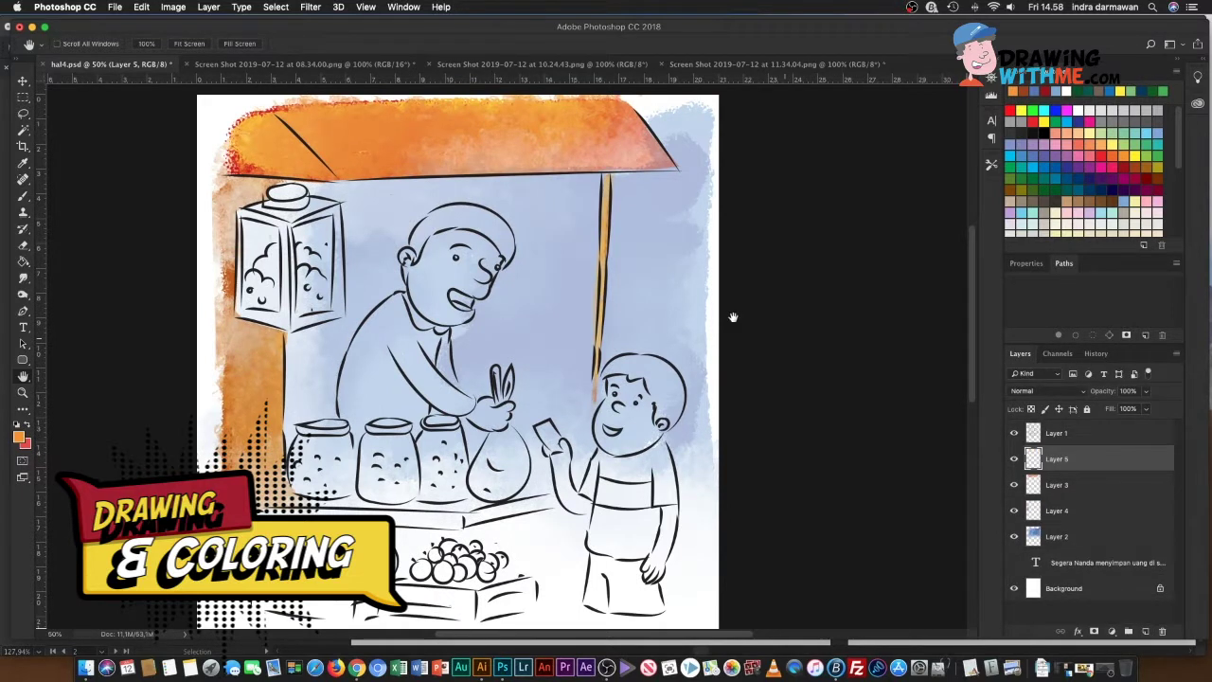
Step: Clean stray red off the lantern's left edge and paint its top dark red
key(b)
click(66, 44)
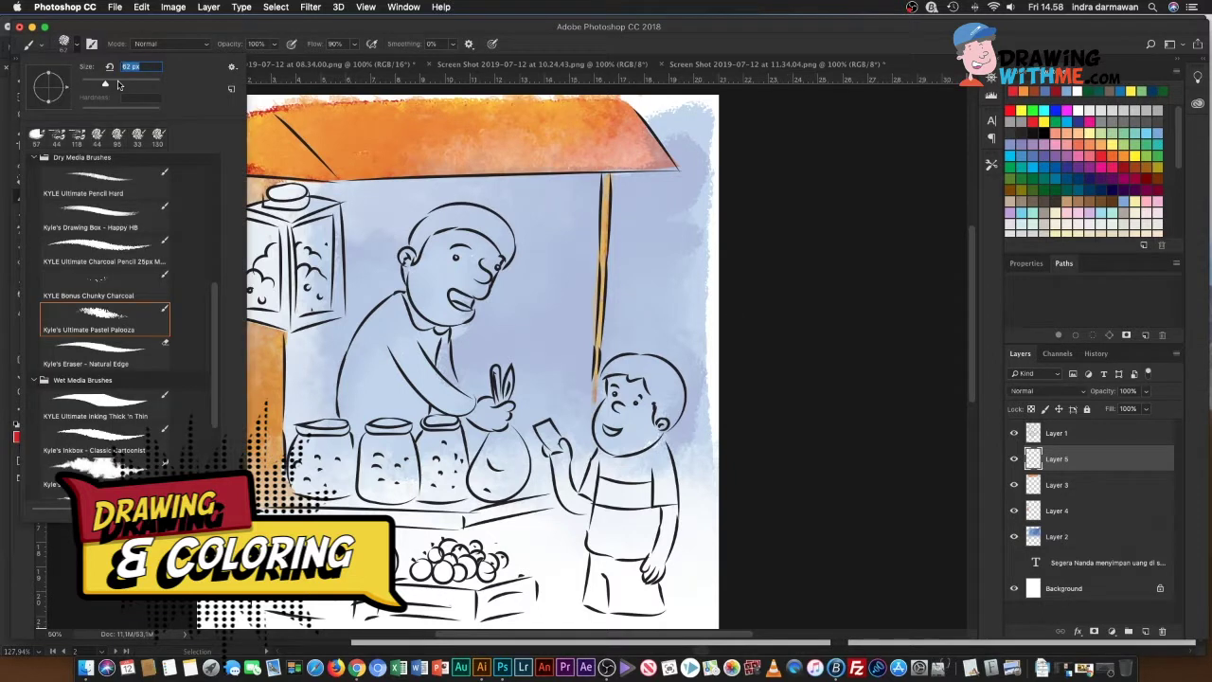
drag(226, 216, 227, 284)
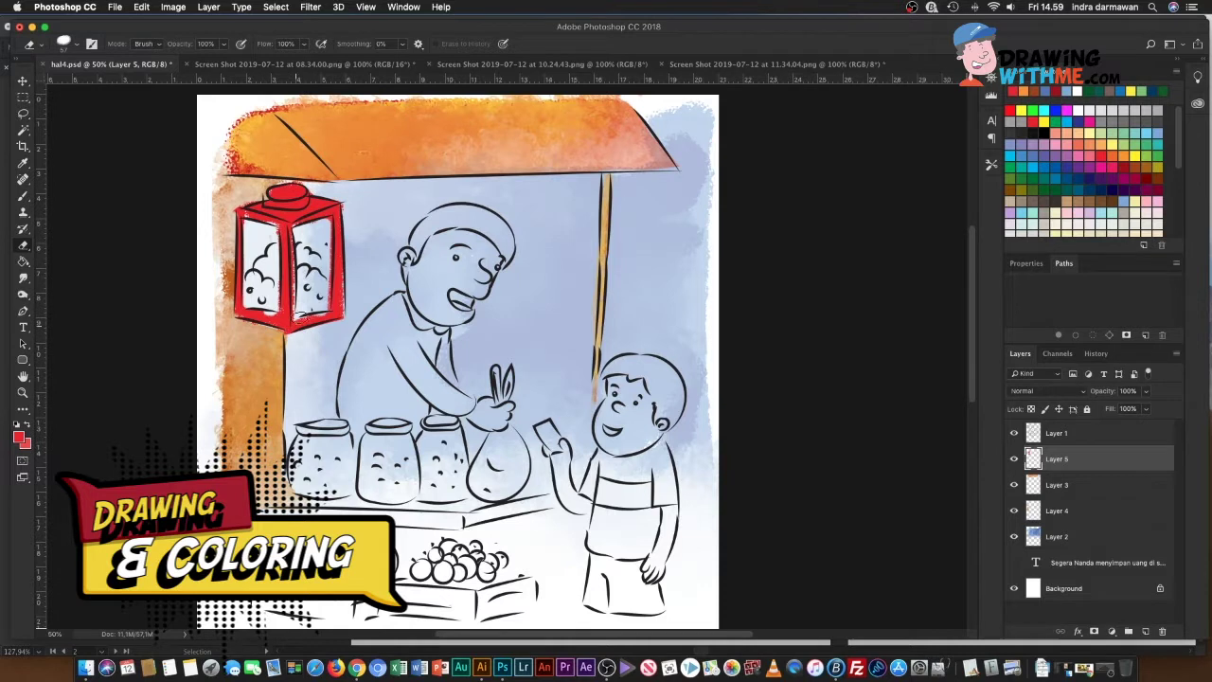
key(b)
click(1115, 144)
click(1132, 169)
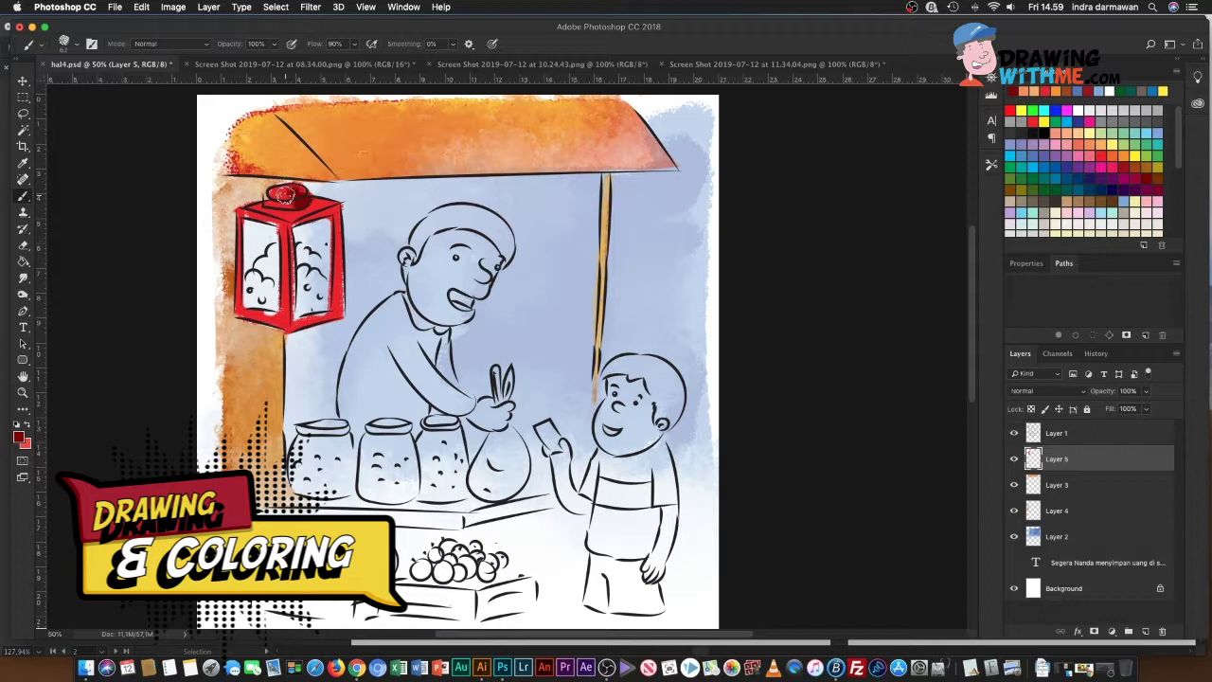
drag(282, 195, 304, 319)
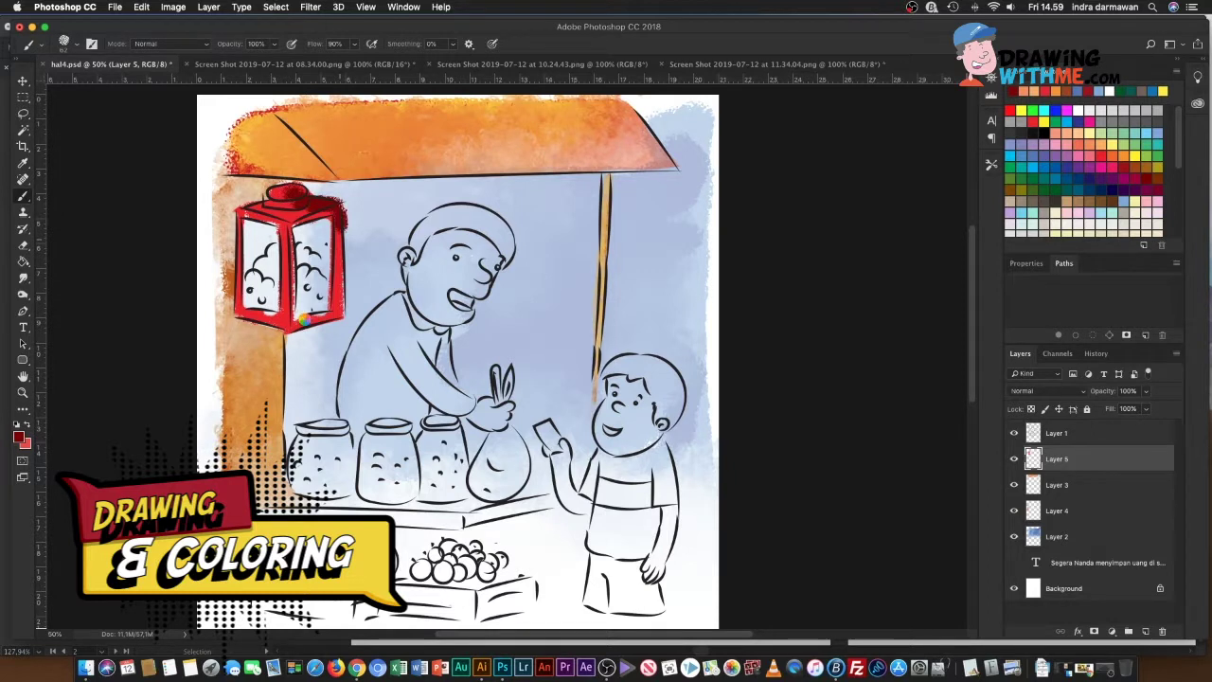
Step: Smudge the red softly into the lantern's glass panels
key(v)
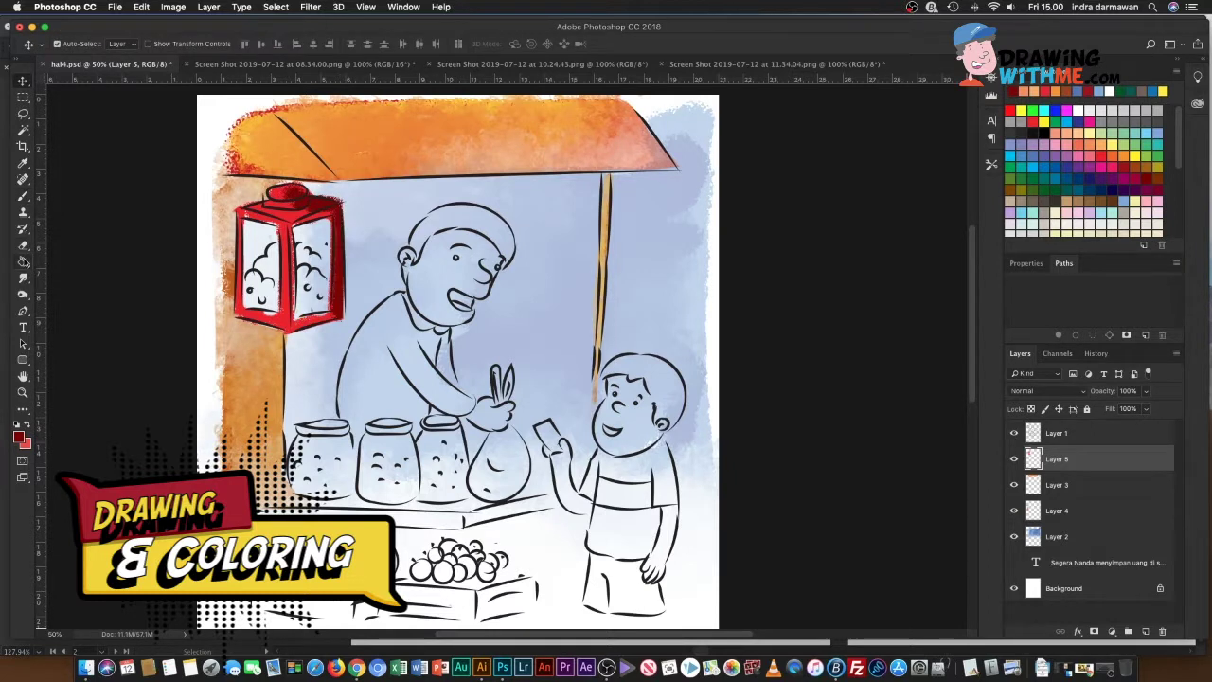
right_click(23, 277)
click(95, 313)
drag(284, 218, 312, 204)
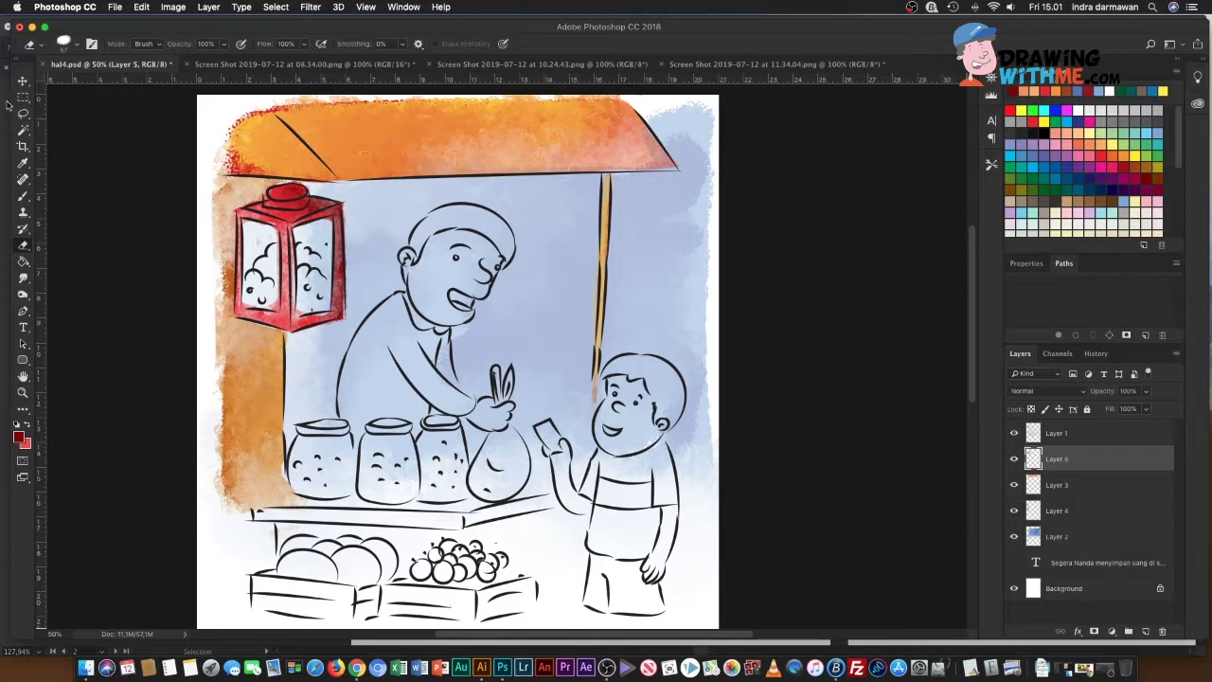
Step: On new Layer 6, paint white over both lantern glass panels and lower its opacity
key(v)
click(121, 163)
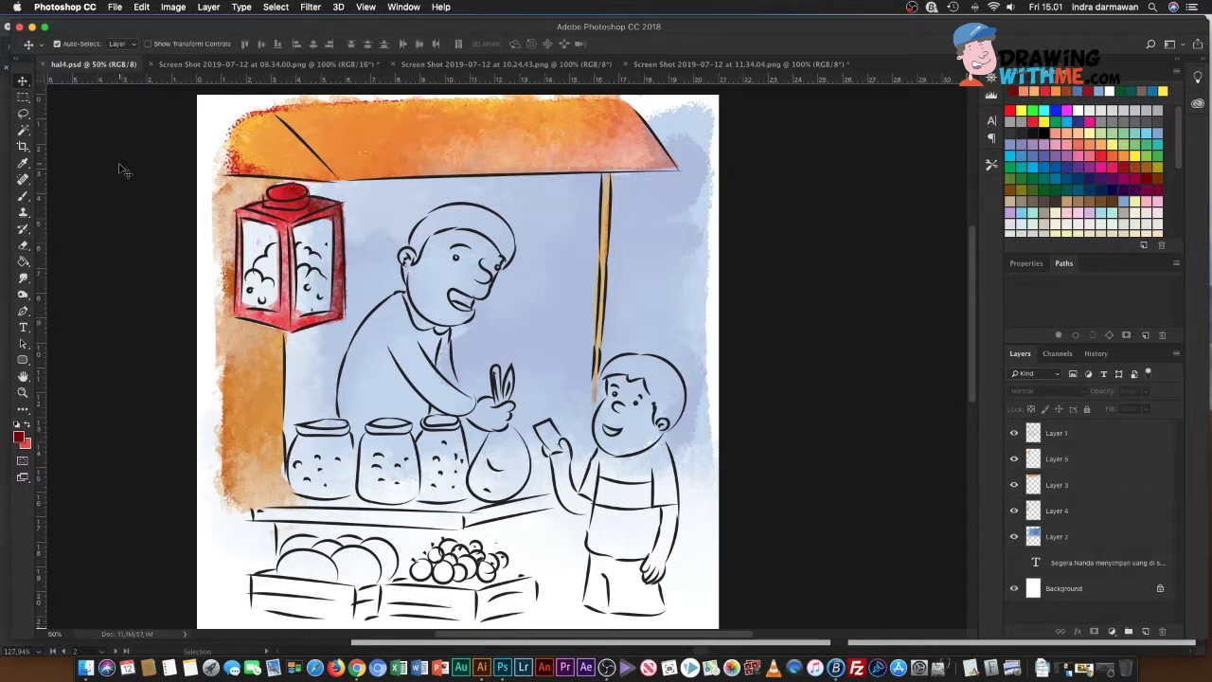
click(22, 198)
click(1109, 90)
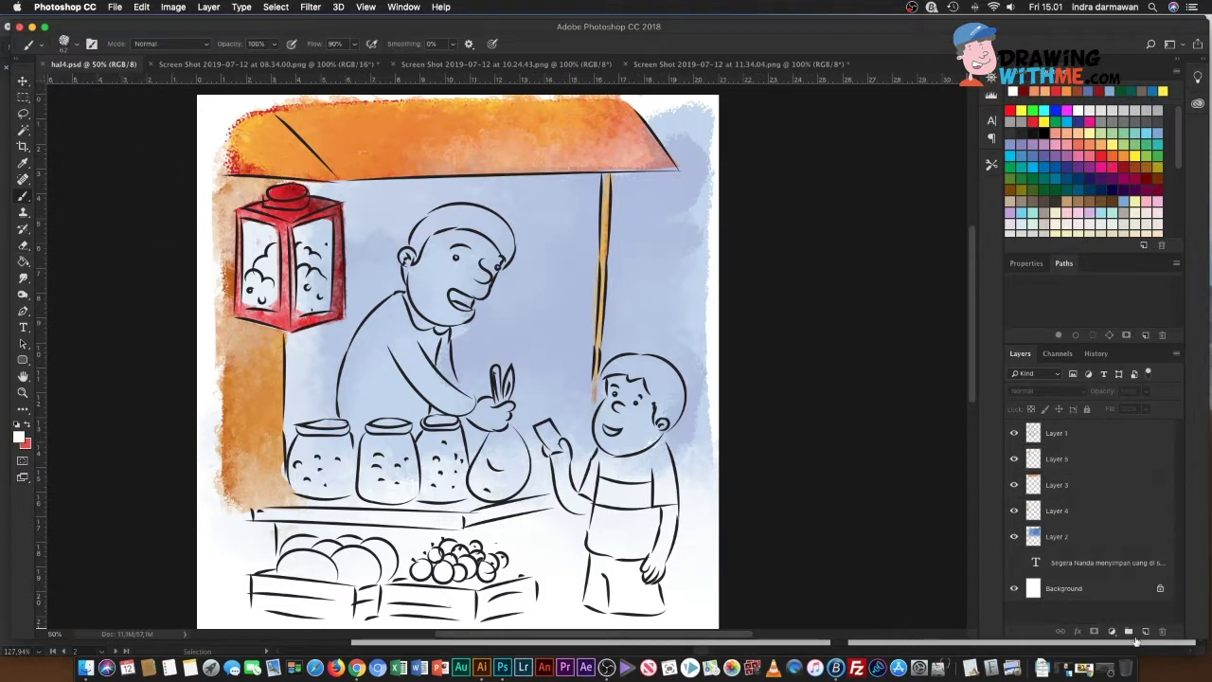
click(1145, 630)
drag(310, 288, 321, 230)
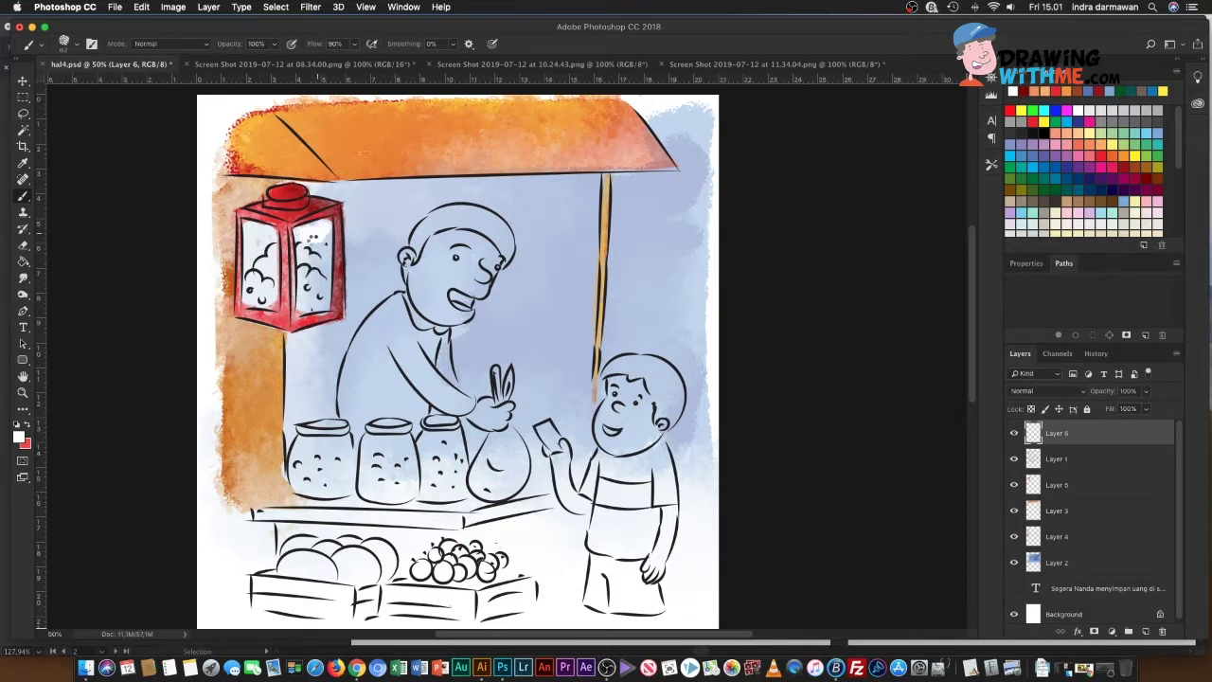
drag(261, 284, 261, 241)
drag(1146, 390, 1114, 413)
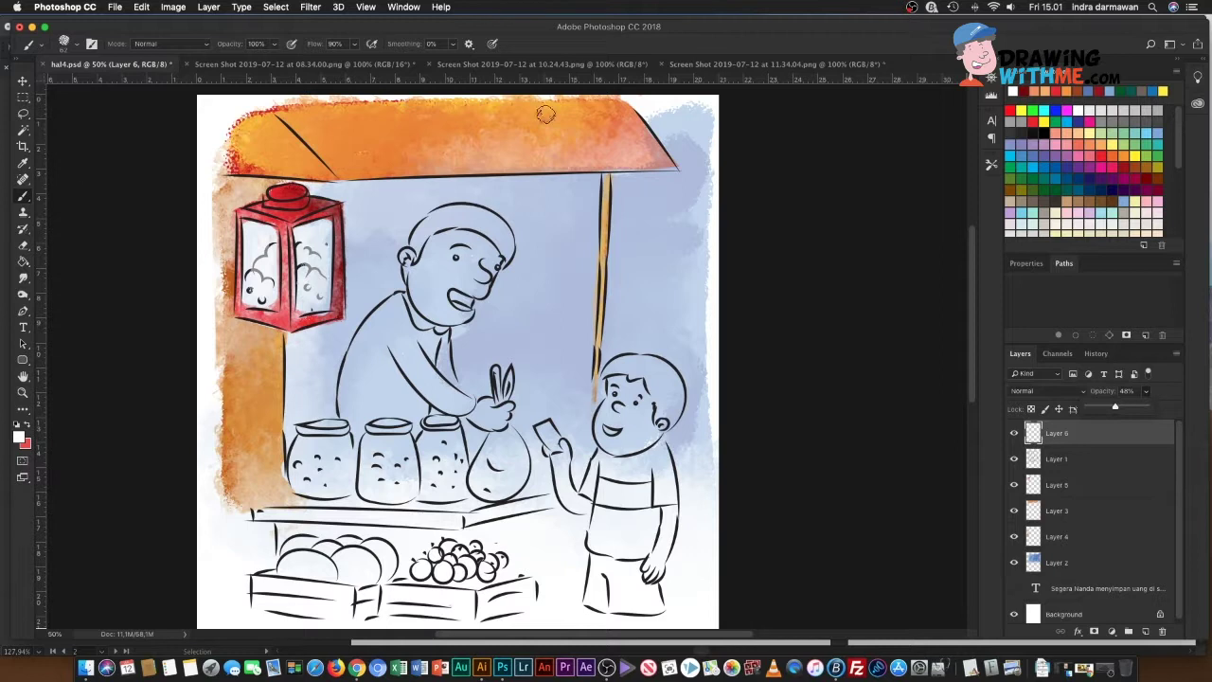
Step: On Layer 3, shade the awning's top-left corner dark red and smudge it in
click(1011, 92)
click(1070, 511)
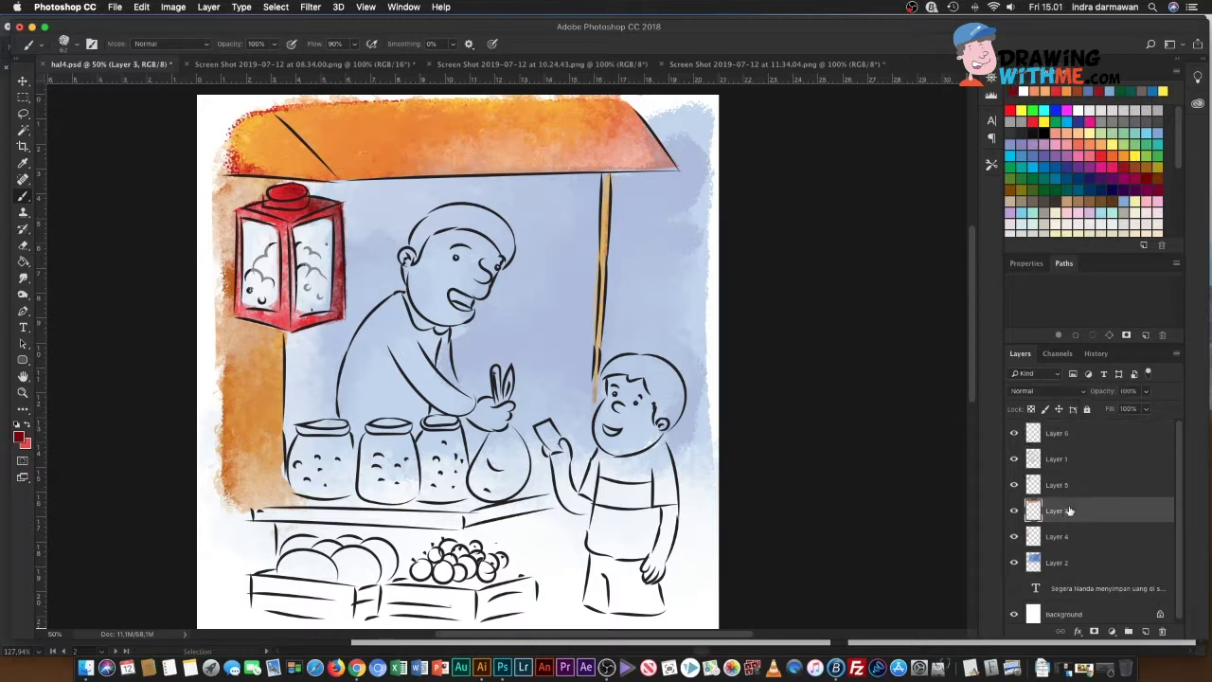
drag(305, 155, 294, 142)
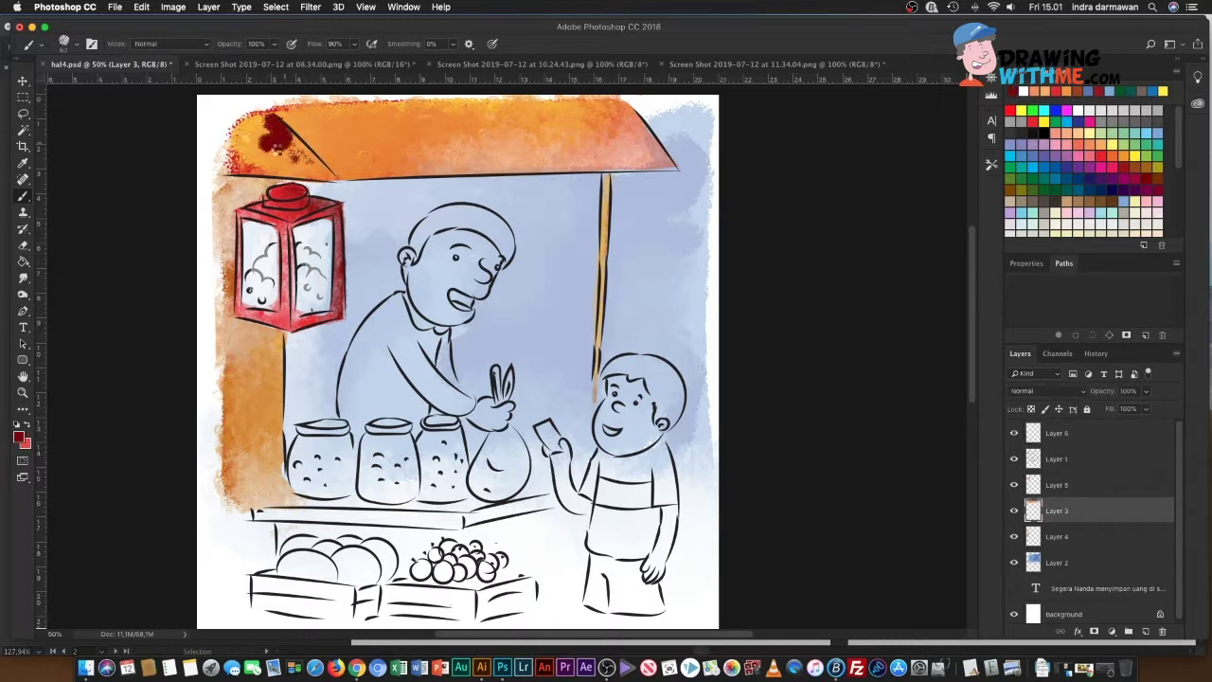
click(23, 278)
mouse_move(271, 141)
mouse_down()
mouse_move(244, 154)
mouse_move(338, 147)
mouse_move(277, 119)
mouse_up()
Step: On Layer 4, paint dark red down the lantern's left side and smudge it into the wall
key(ctrl+minus)
click(29, 196)
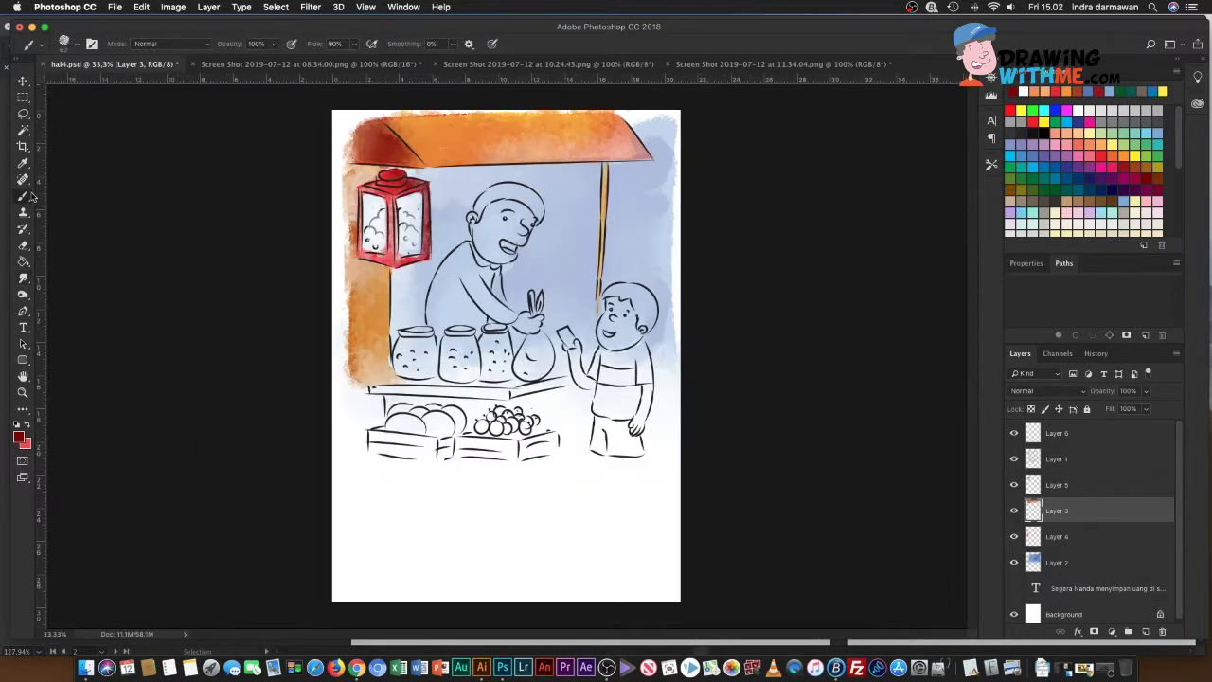
key(alt+bracketleft)
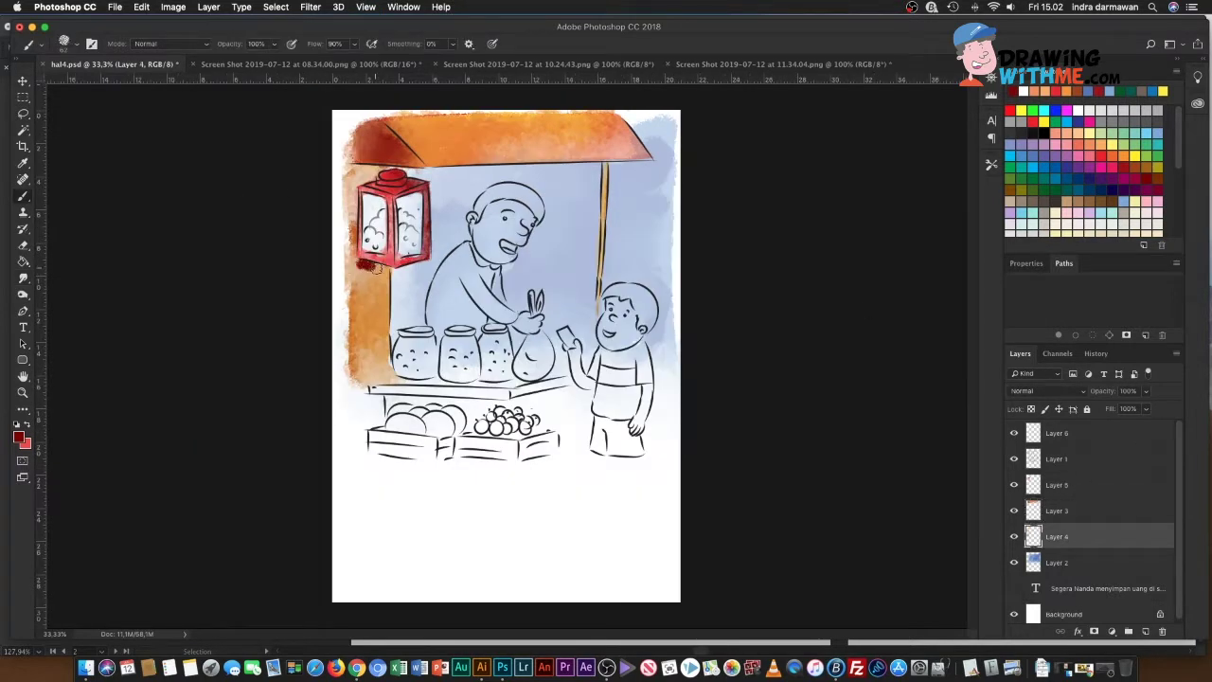
mouse_move(350, 209)
mouse_down()
mouse_move(376, 280)
mouse_move(347, 292)
mouse_up()
click(23, 277)
mouse_move(348, 170)
mouse_down()
mouse_move(351, 330)
mouse_move(367, 377)
mouse_up()
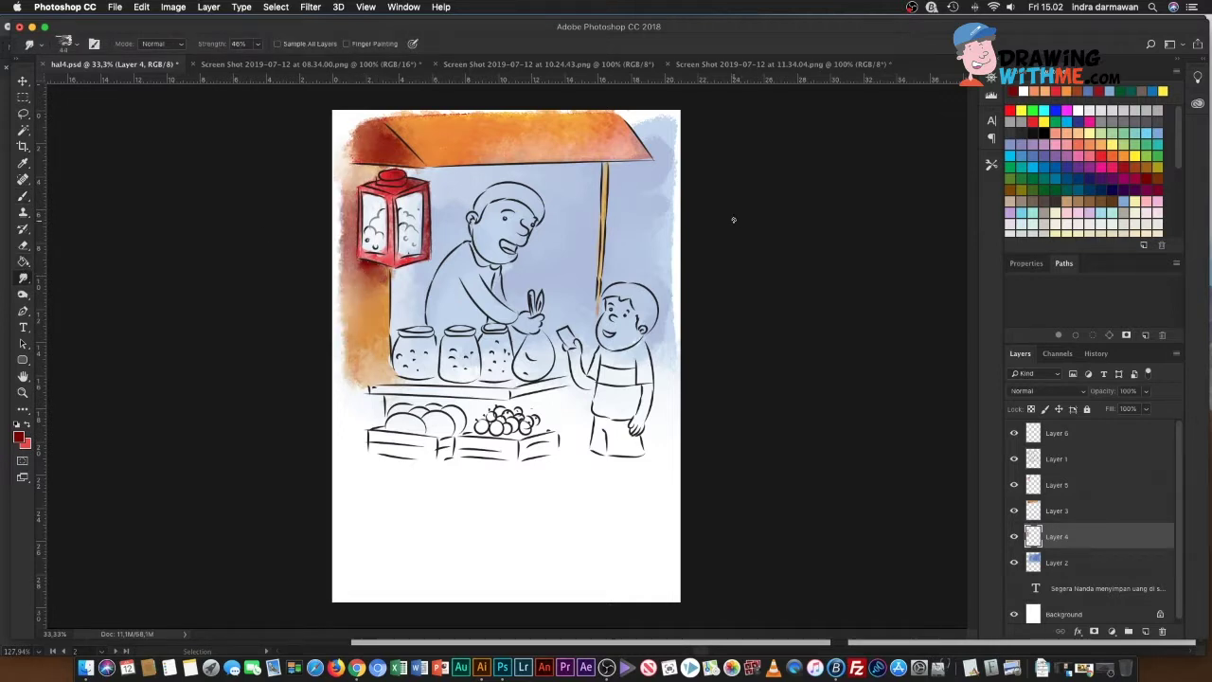
Step: Add Layer 7 above Layer 5, then select Layer 1 from the canvas
key(v)
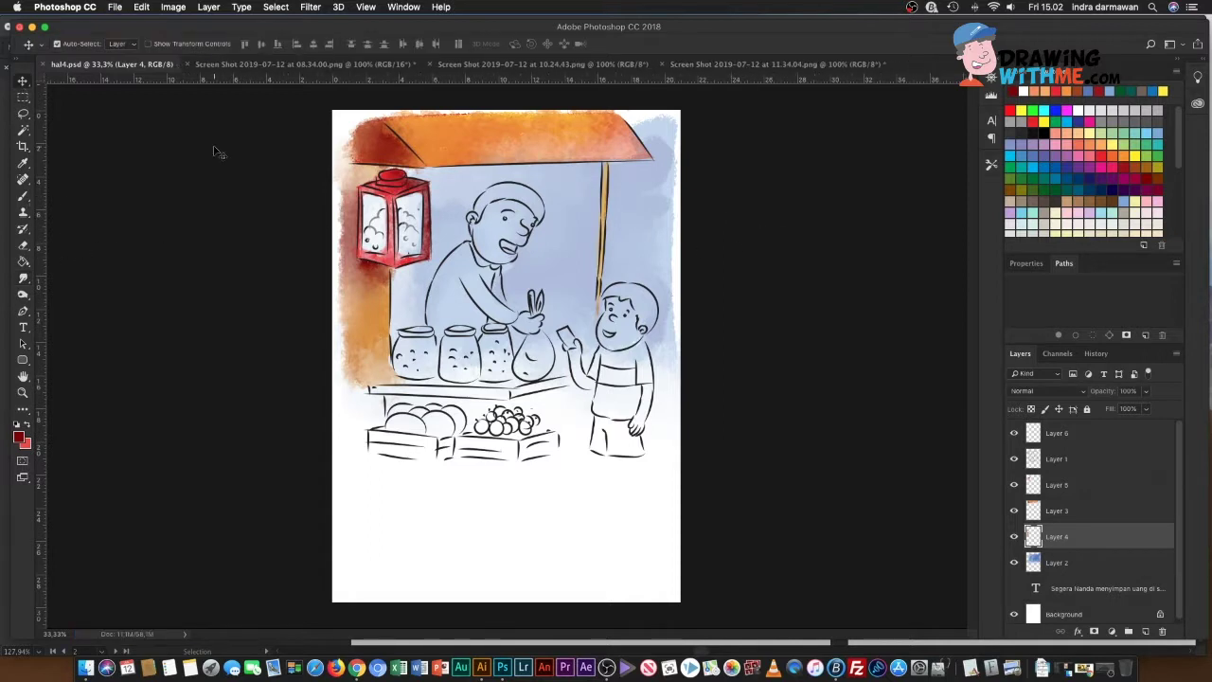
click(1145, 632)
drag(1089, 536, 1089, 471)
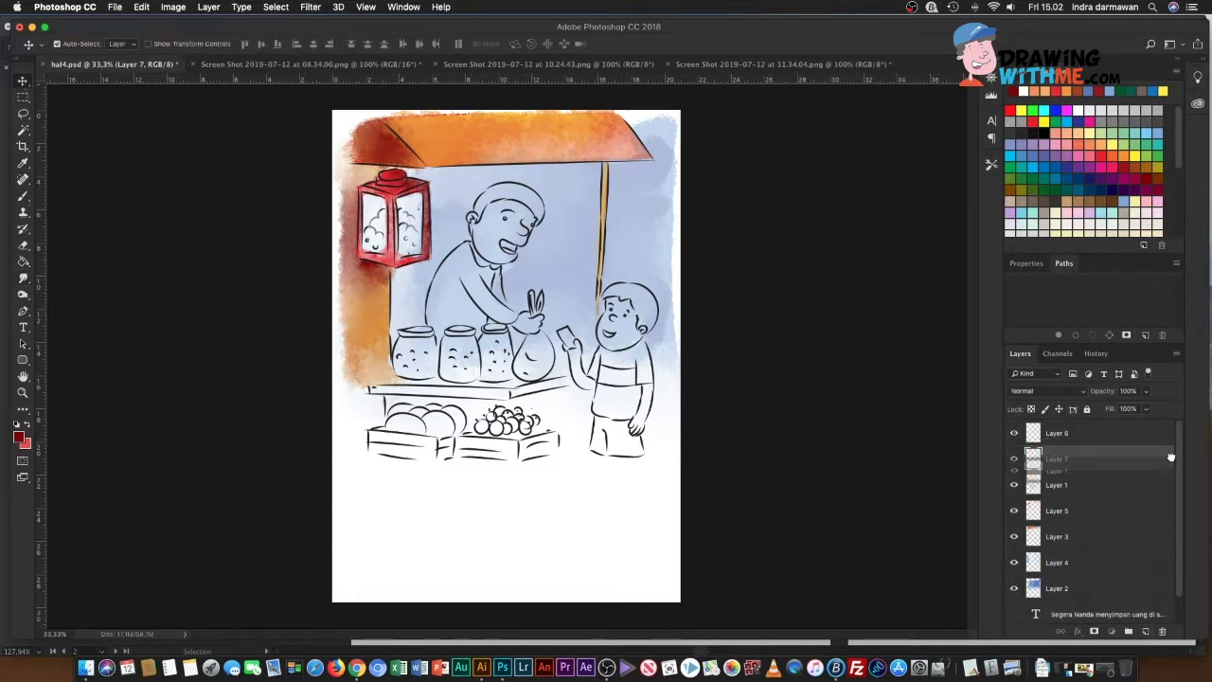
click(1164, 458)
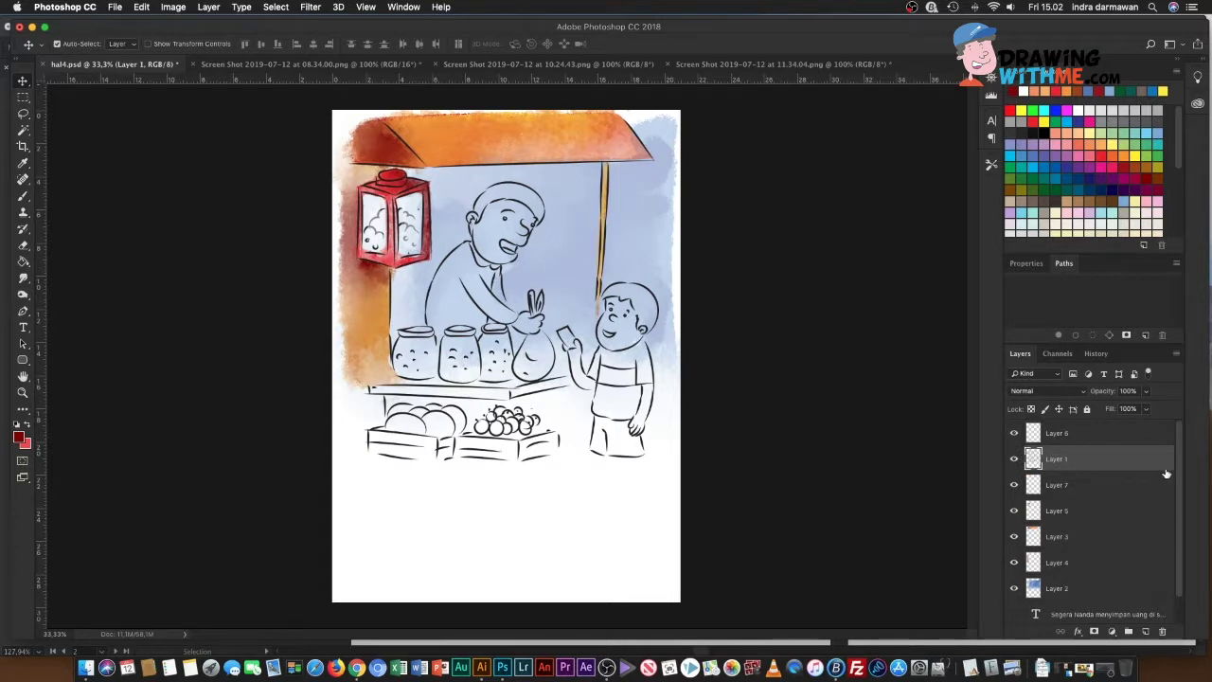
scroll(1166, 474, down, 1)
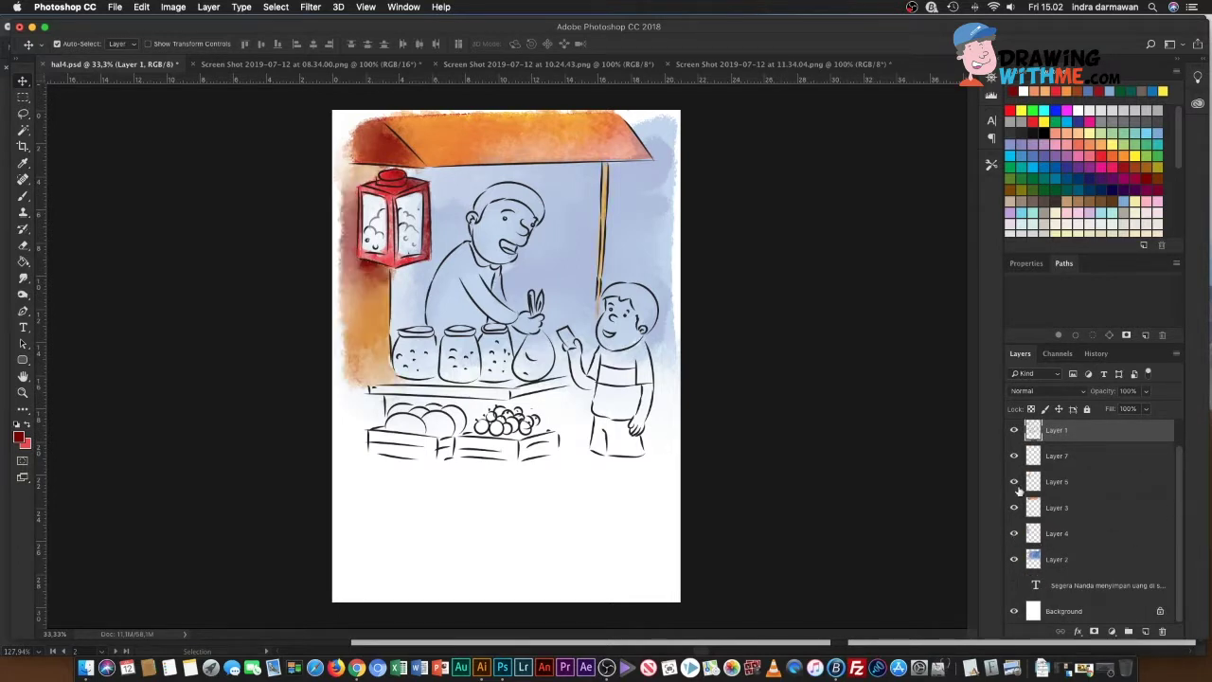
scroll(1013, 487, up, 1)
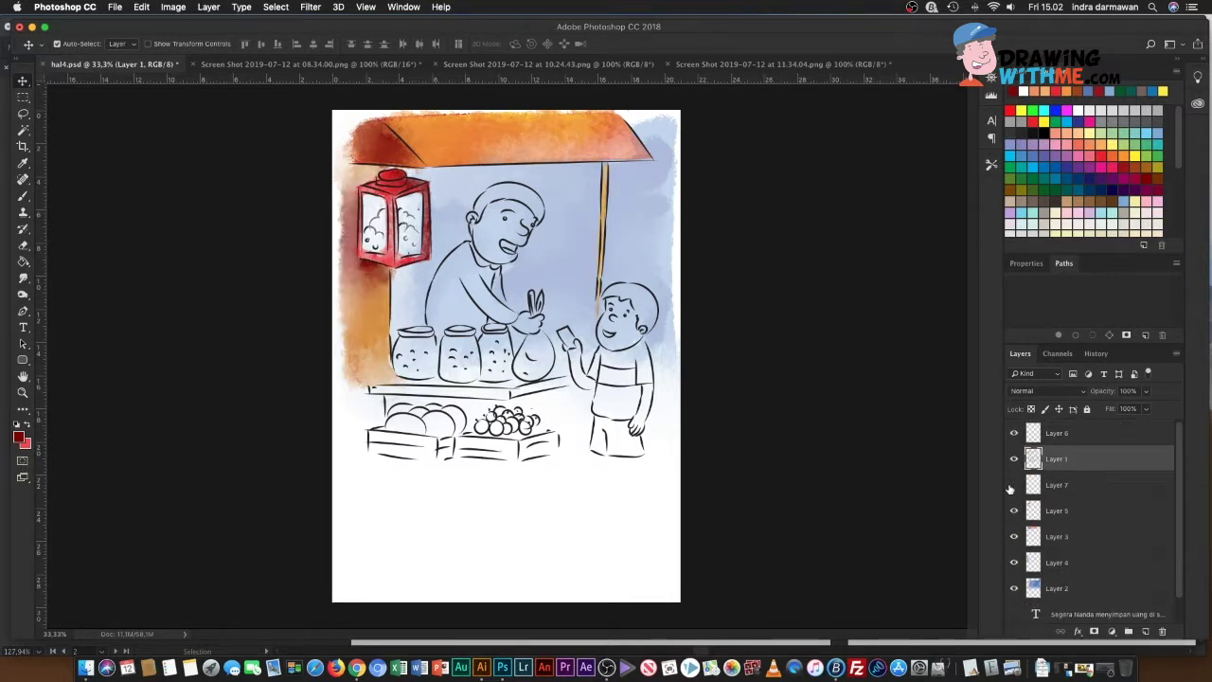
scroll(1118, 544, down, 1)
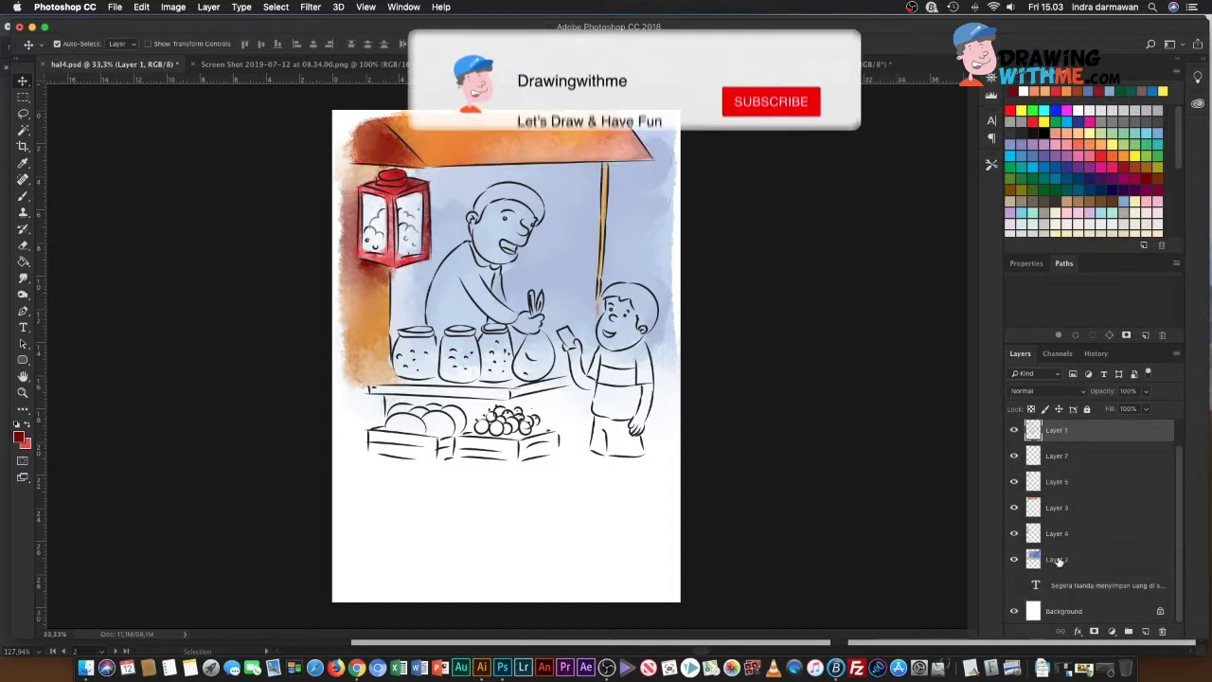
click(525, 442)
right_click(526, 442)
click(538, 461)
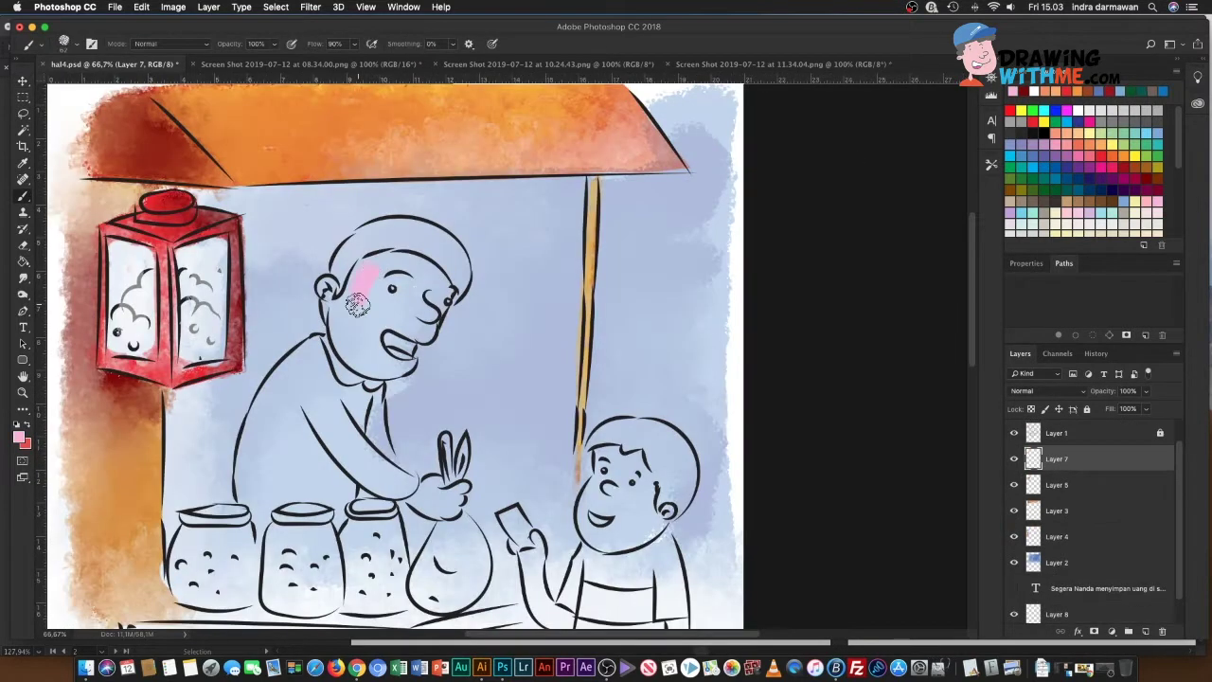
Step: Paint pink on the shopkeeper's cheek and deeper pink blush on the boy's cheeks
click(1077, 212)
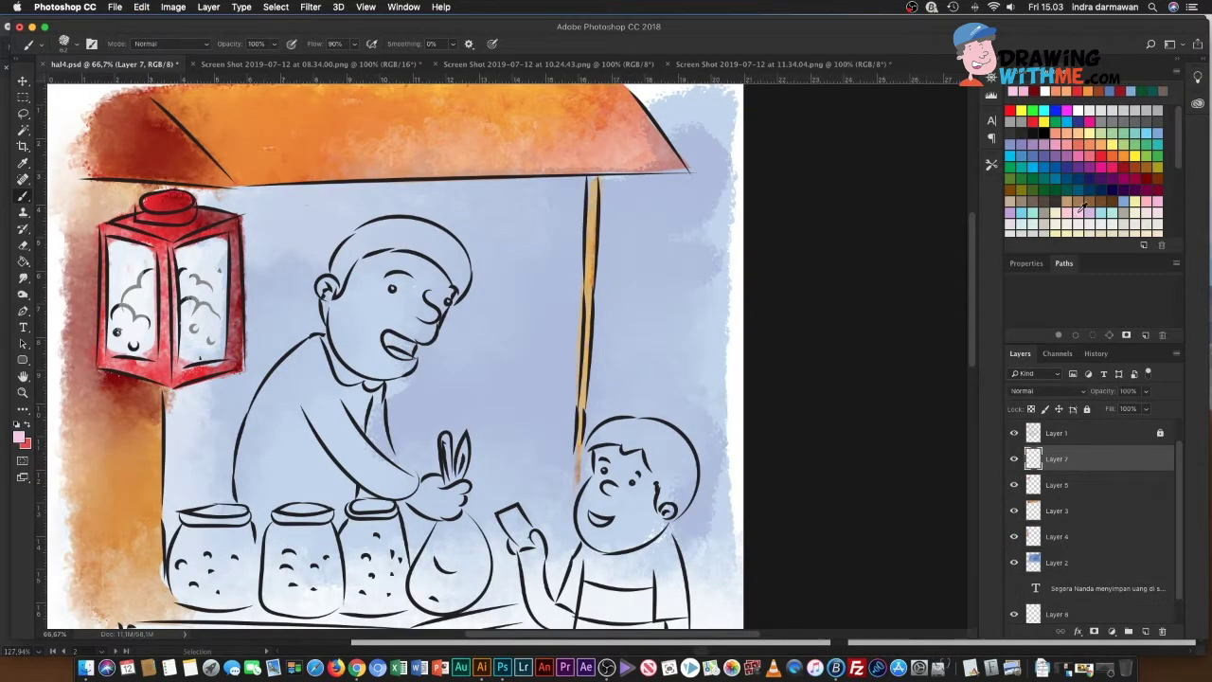
drag(377, 254, 331, 311)
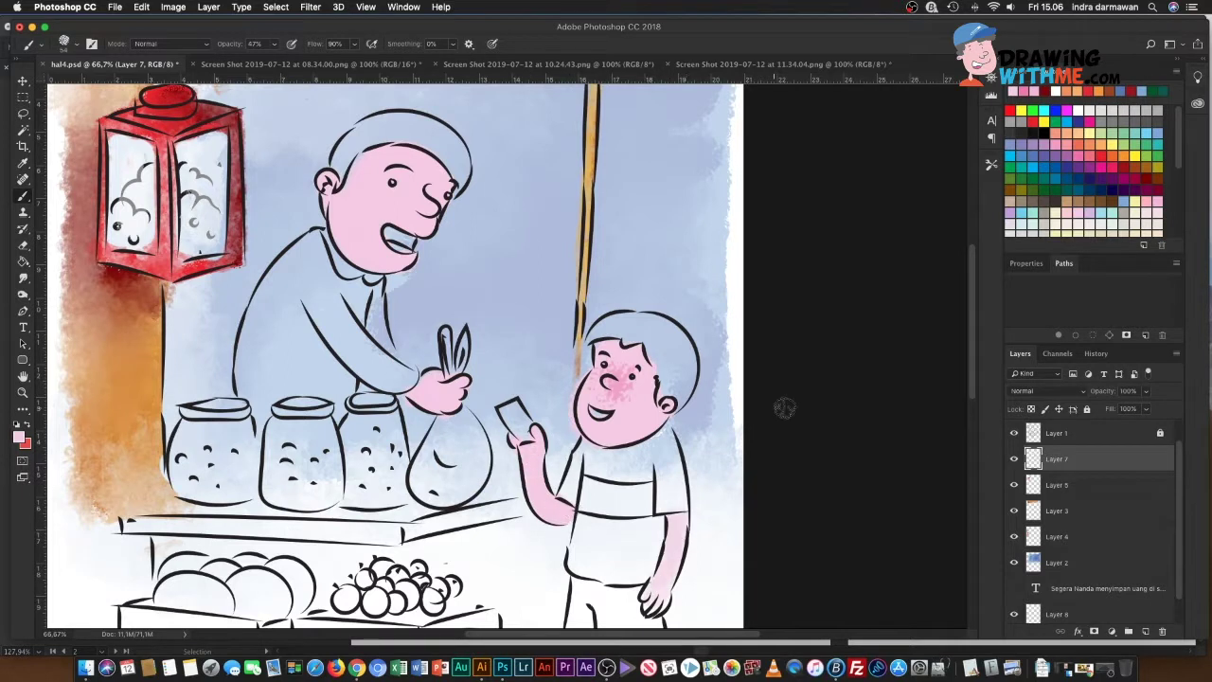
click(23, 278)
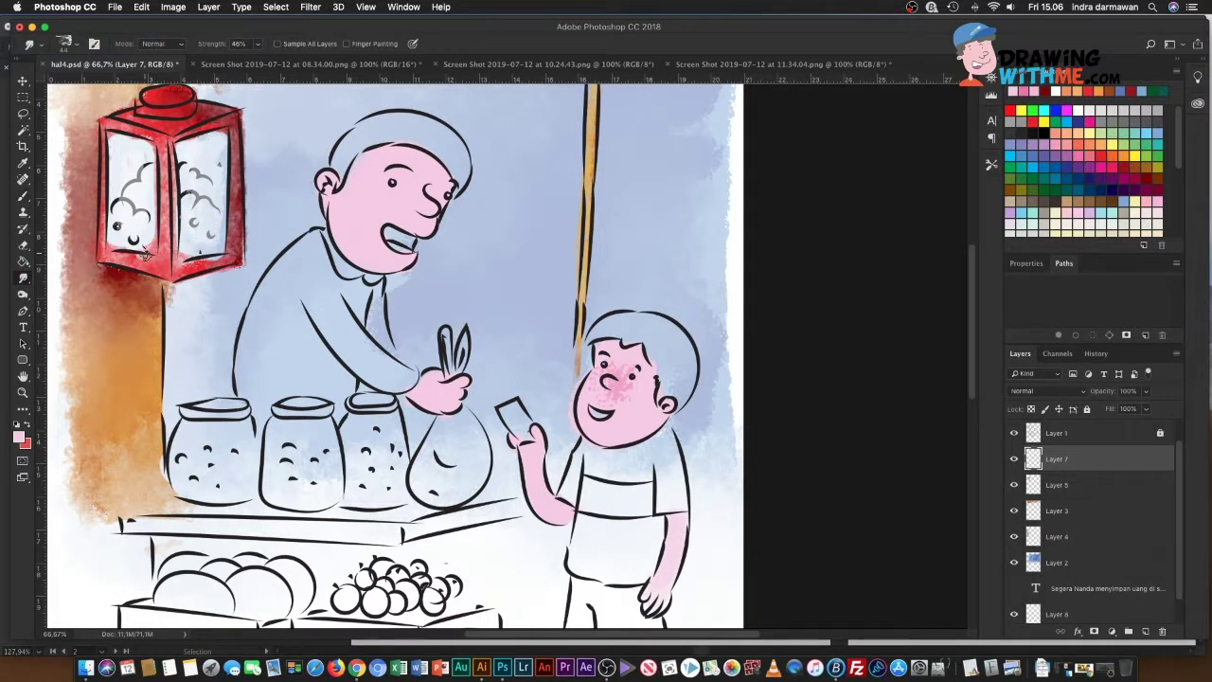
click(24, 195)
click(1018, 91)
mouse_move(627, 395)
mouse_down()
mouse_move(637, 402)
mouse_move(596, 386)
mouse_up()
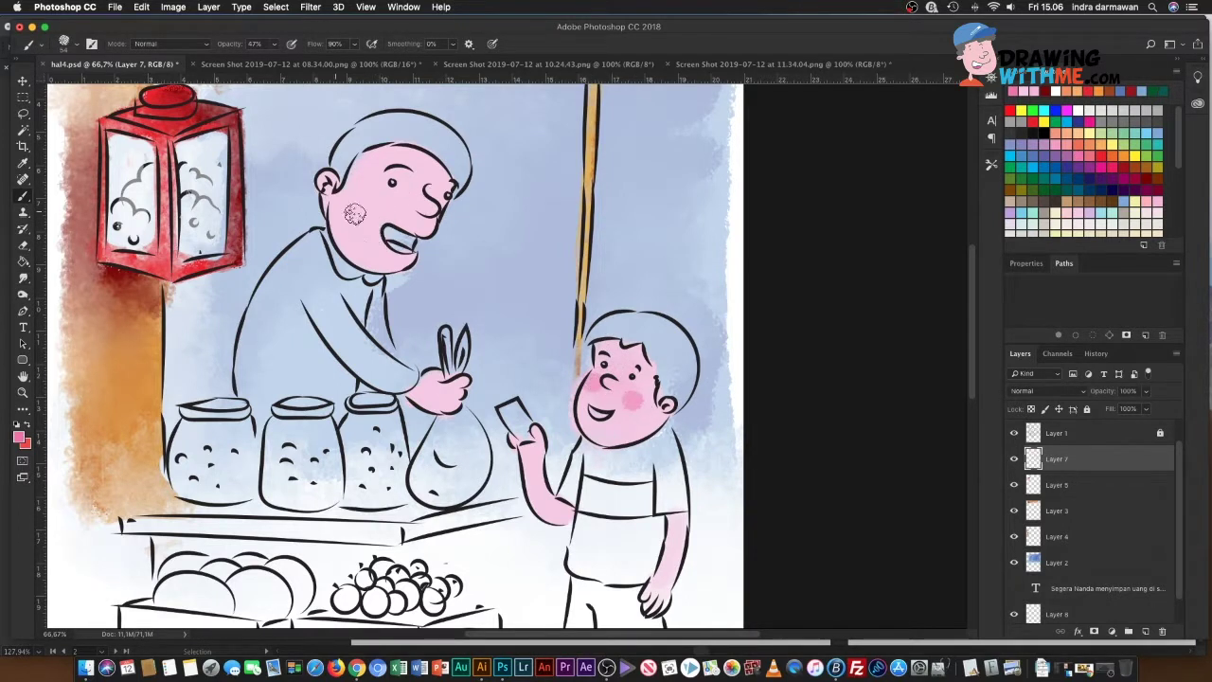
click(24, 278)
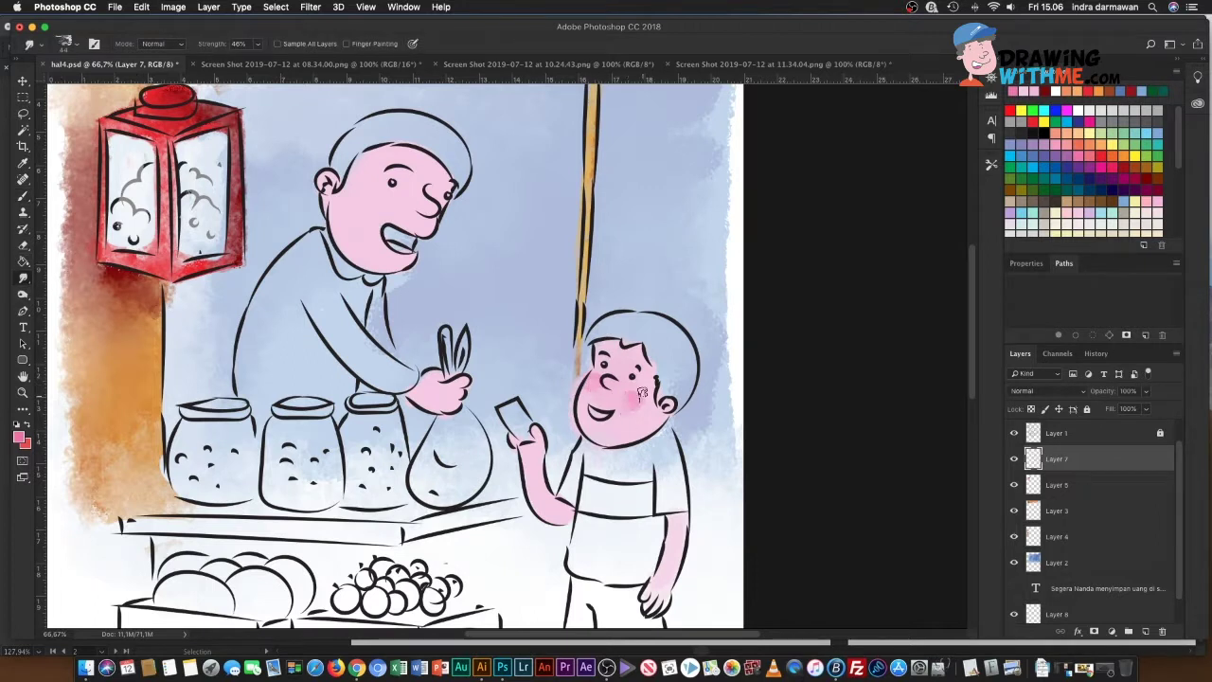
Step: Add pink to the shopkeeper's cheek, chin and forehead and the boy's forearm, then smudge it smooth
key(b)
mouse_move(326, 211)
mouse_down()
mouse_move(341, 251)
mouse_move(402, 267)
mouse_up()
drag(350, 161, 445, 150)
drag(554, 490, 530, 511)
click(677, 519)
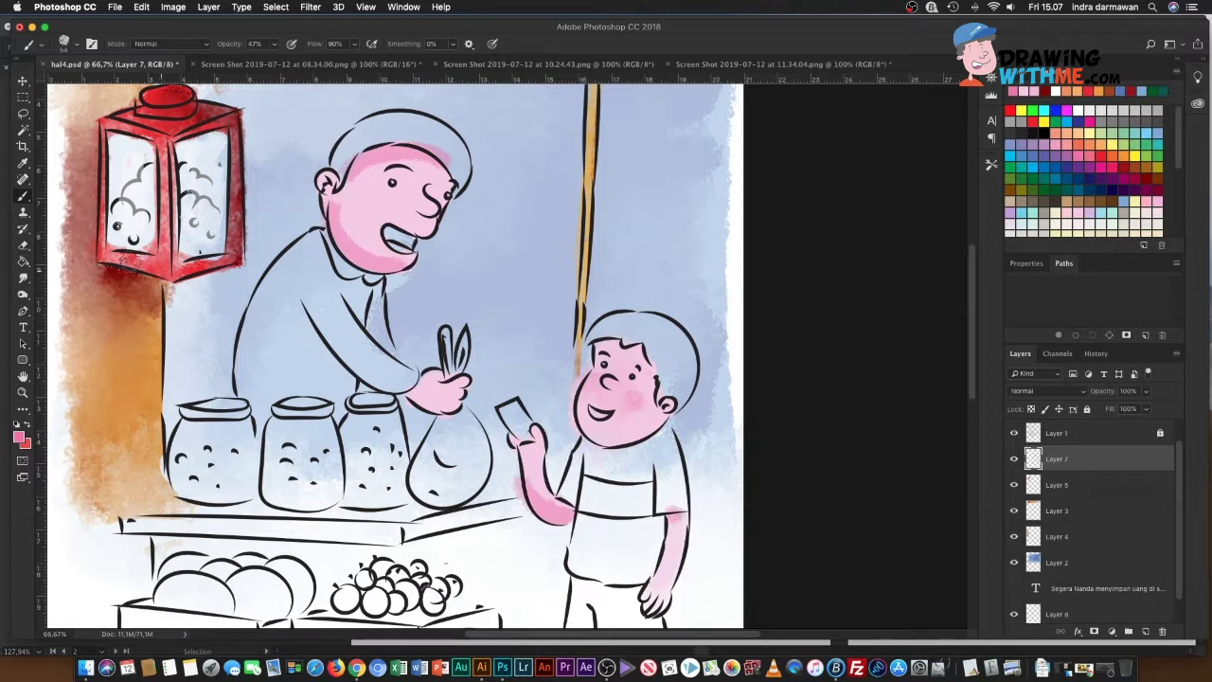
click(24, 278)
drag(322, 204, 388, 270)
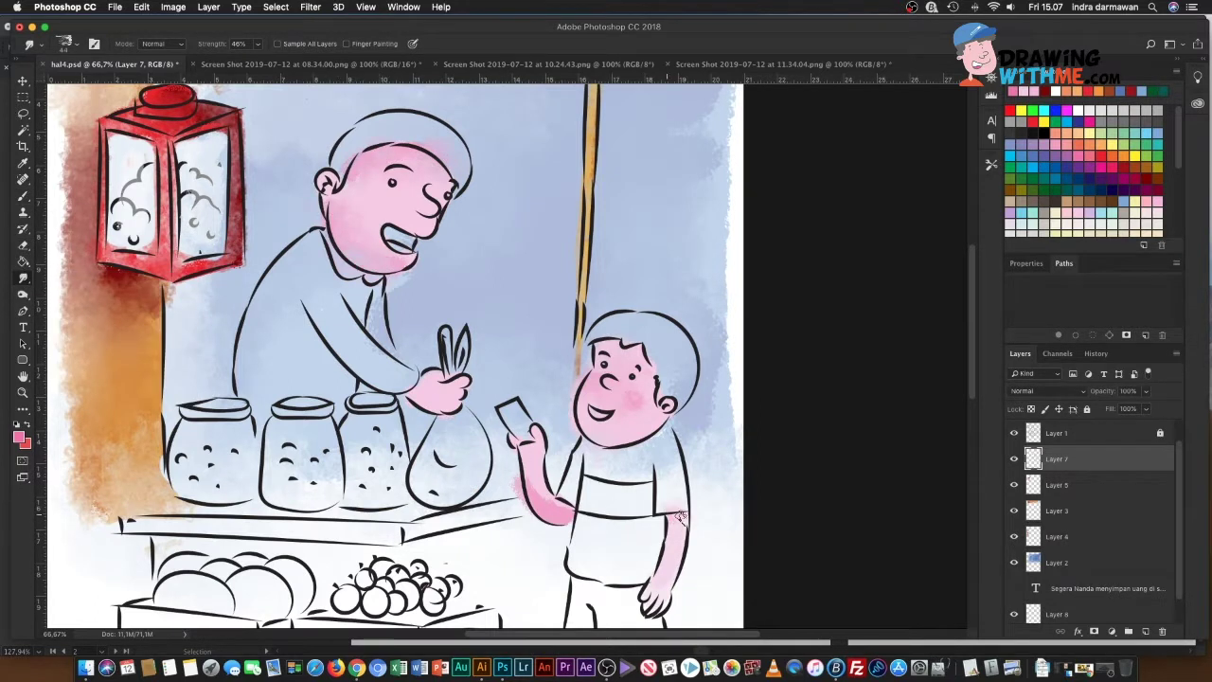
key(v)
scroll(424, 189, left, 2)
right_click(423, 189)
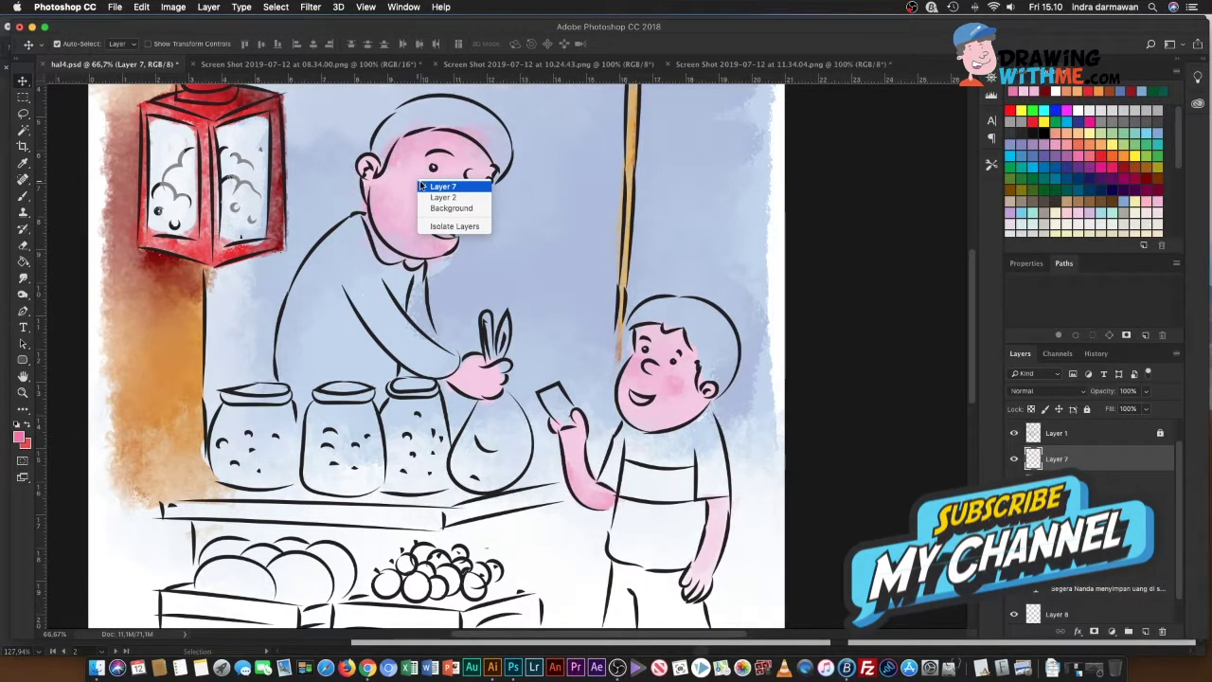
Step: Save the orange-brown shirt colouring on Layer 9 with Cmd+S, zooming out to check the page
key(Escape)
key(super+minus)
key(super+minus)
key(b)
key(super+s)
key(super+plus)
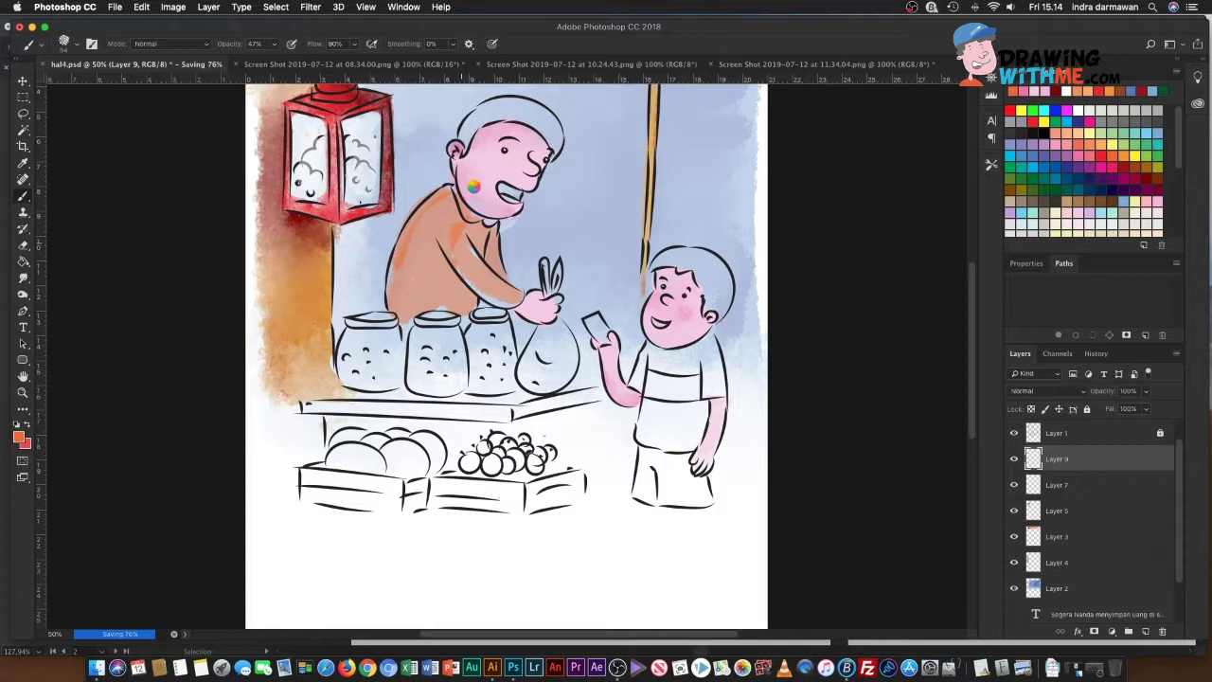
click(174, 6)
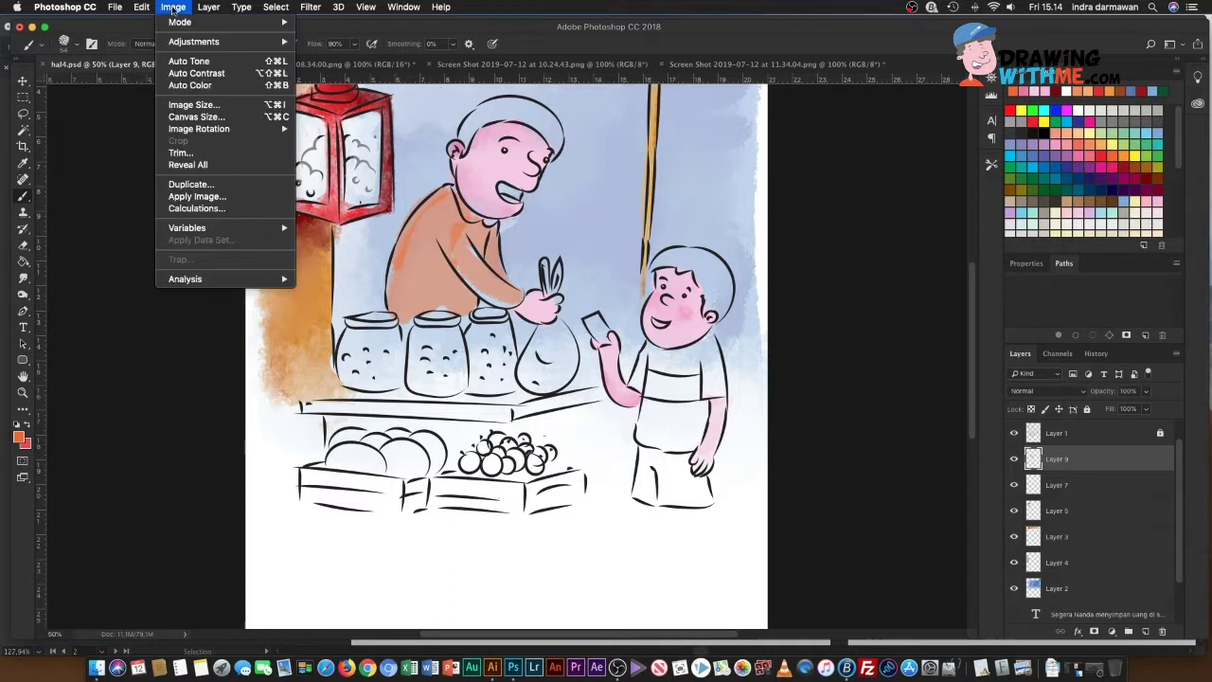
click(189, 106)
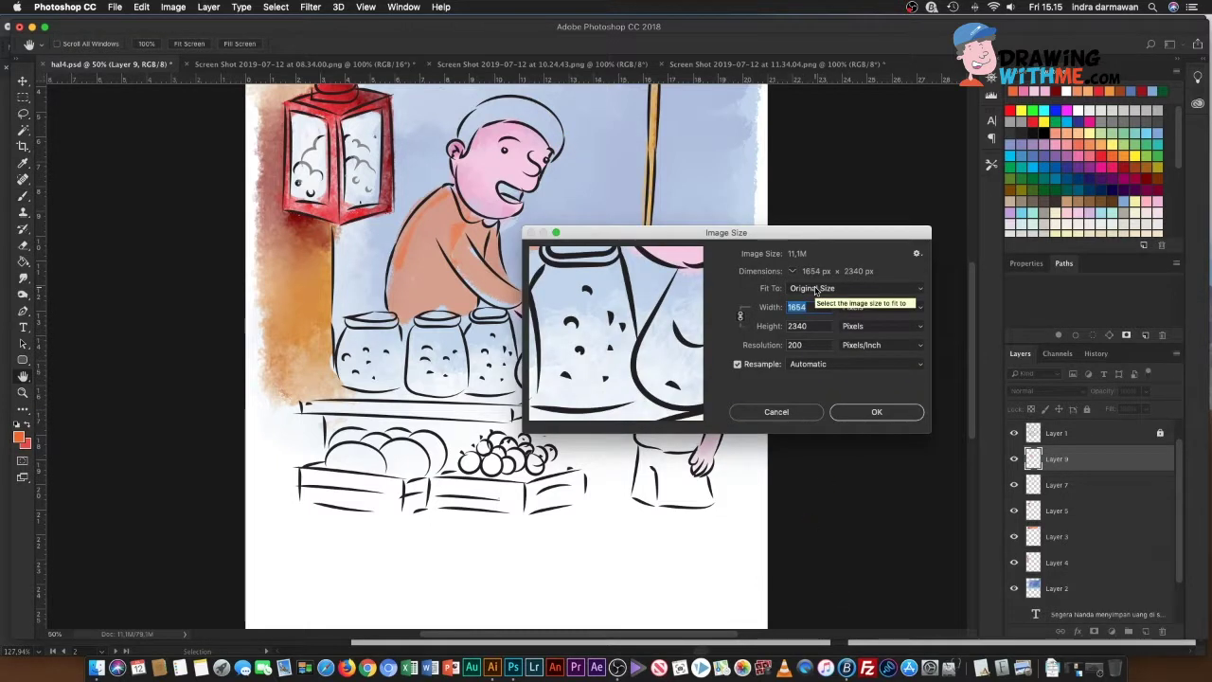
click(877, 412)
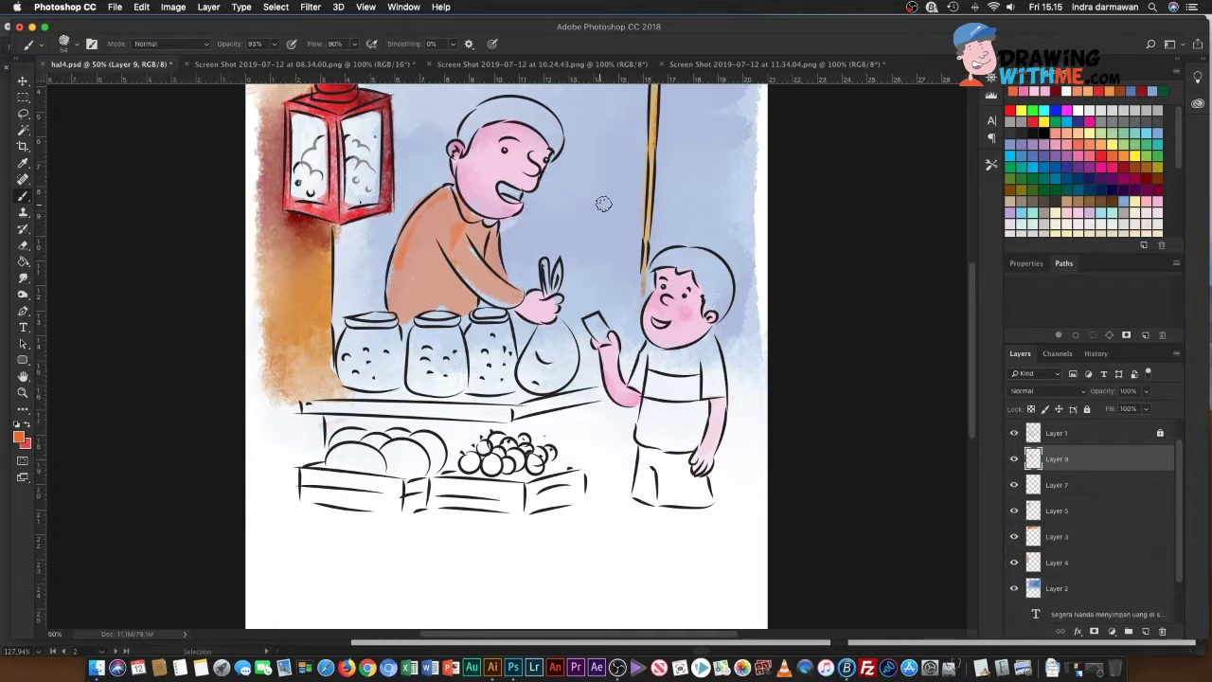
Step: Lower the brush opacity to 54%
click(274, 43)
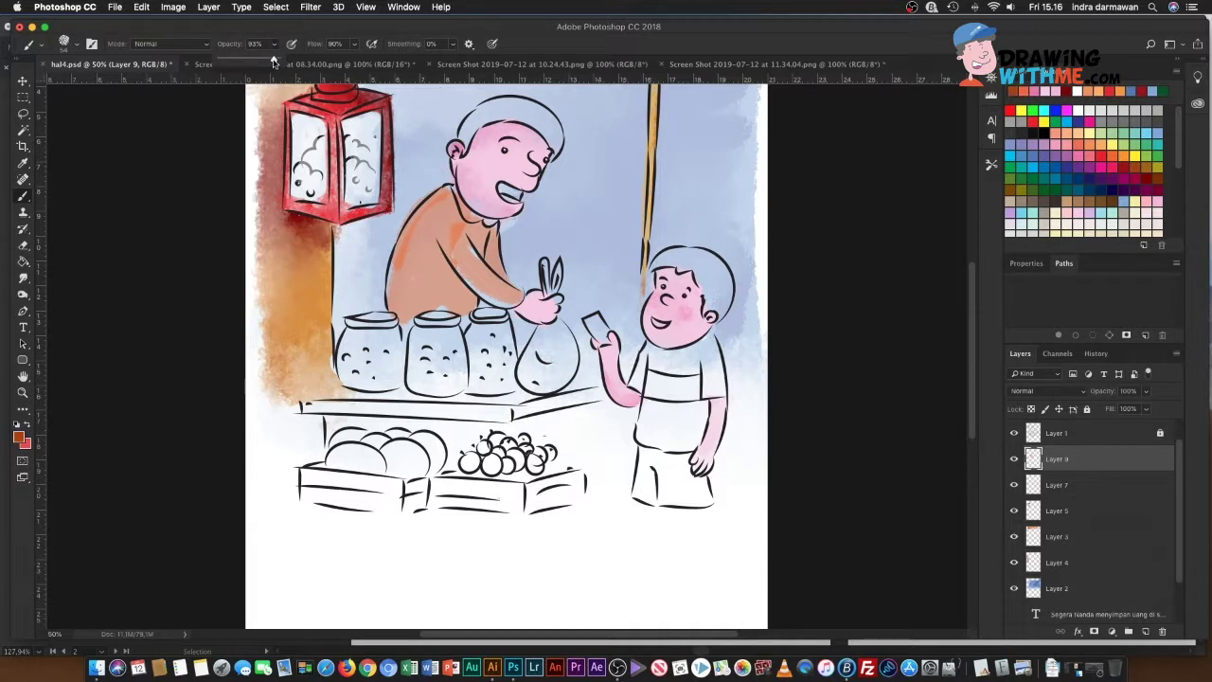
drag(270, 61, 251, 59)
key(m)
key(b)
Step: Paint brown shading on the shopkeeper's arm and torso and smudge it smooth
mouse_move(435, 248)
mouse_down()
mouse_move(506, 310)
mouse_move(438, 238)
mouse_move(407, 322)
mouse_move(469, 307)
mouse_move(388, 280)
mouse_up()
mouse_move(491, 241)
mouse_down()
mouse_move(395, 275)
mouse_move(407, 331)
mouse_move(444, 296)
mouse_move(403, 204)
mouse_up()
drag(408, 260, 423, 313)
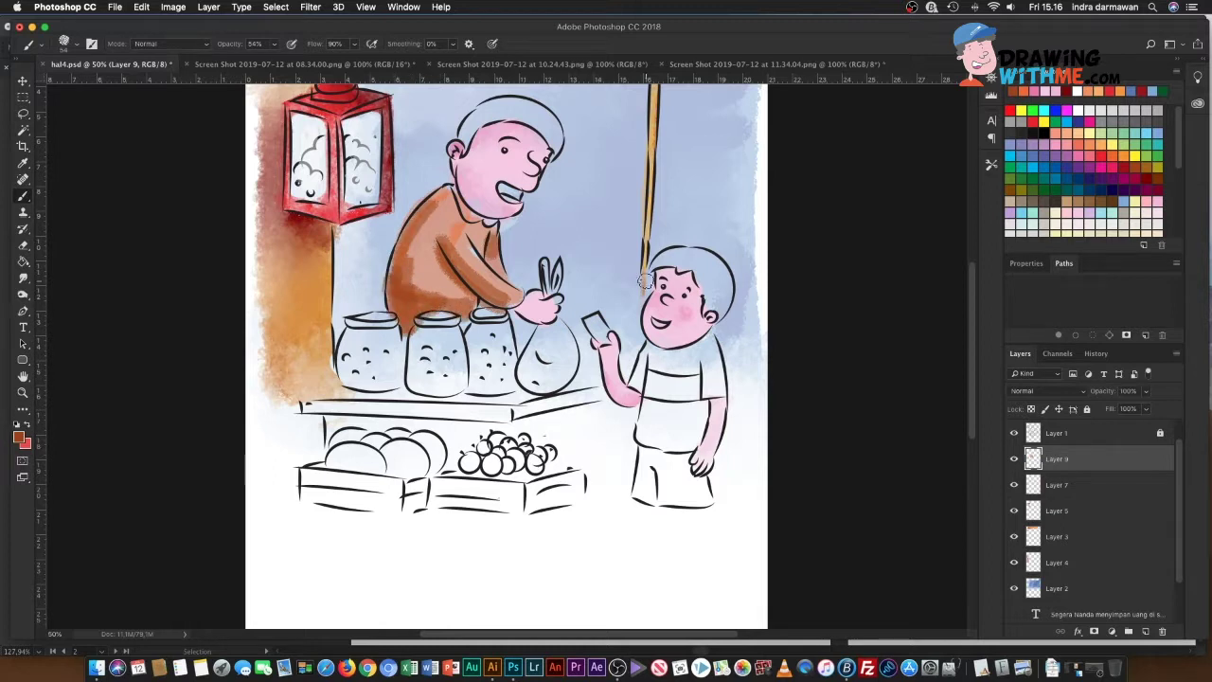
click(23, 277)
mouse_move(409, 247)
mouse_down()
mouse_move(440, 263)
mouse_move(459, 303)
mouse_up()
drag(435, 218, 492, 292)
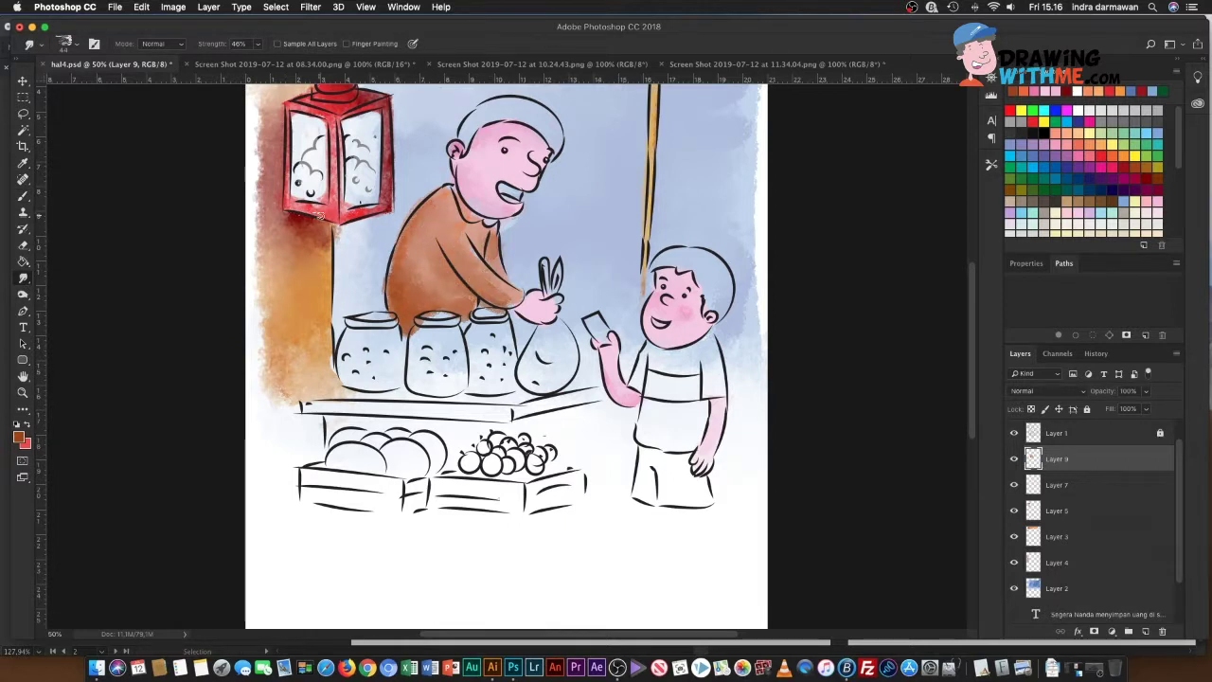
Step: Paint the shopkeeper's hair dark grey
click(25, 195)
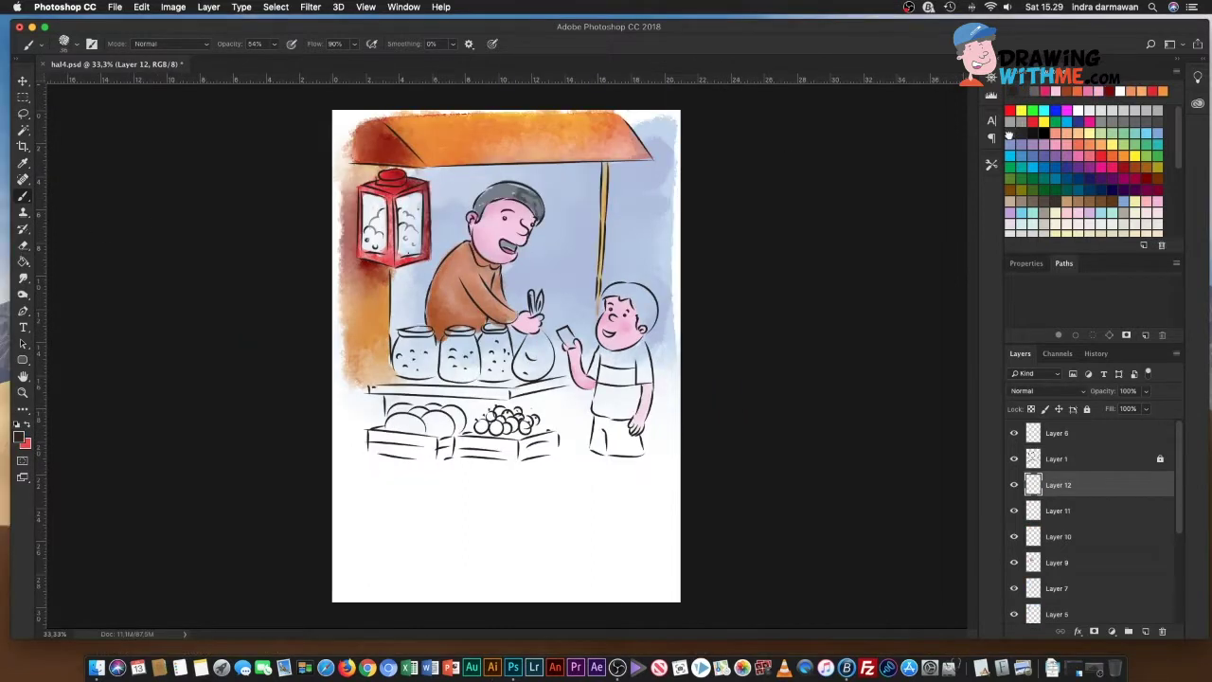
click(1009, 135)
mouse_move(491, 190)
mouse_down()
mouse_move(539, 208)
mouse_move(511, 185)
mouse_move(485, 208)
mouse_move(524, 201)
mouse_up()
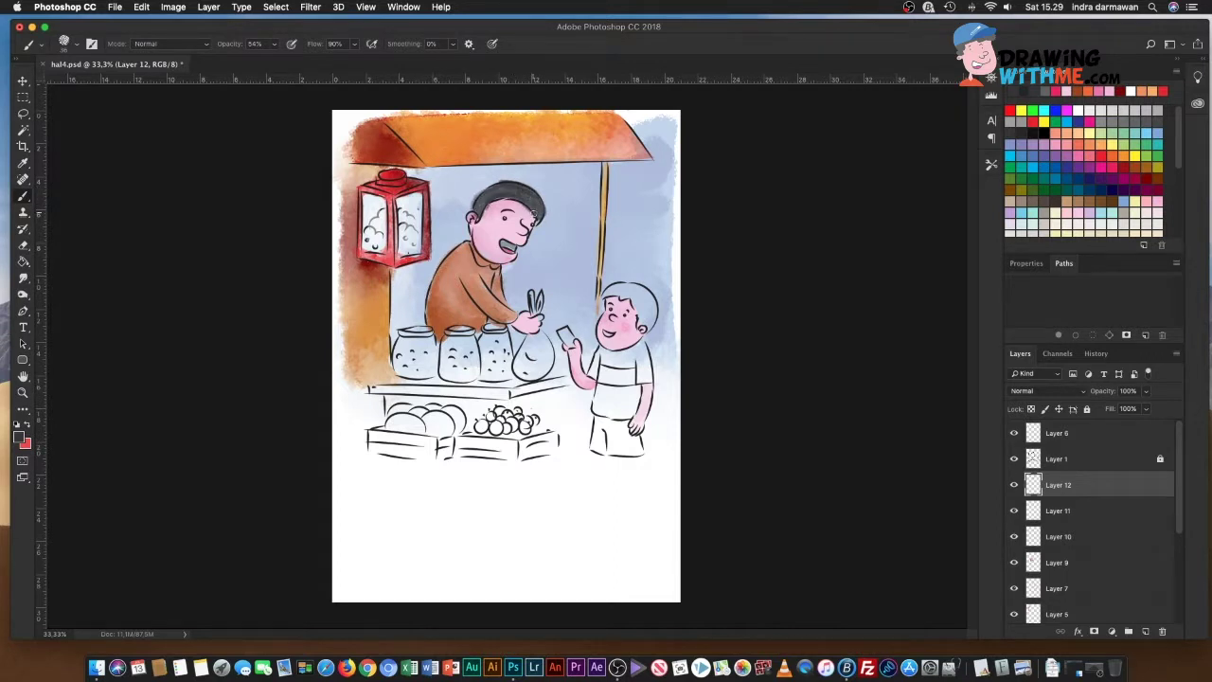
Step: Brush colour onto the boy's hair and pick a new hair colour
click(28, 244)
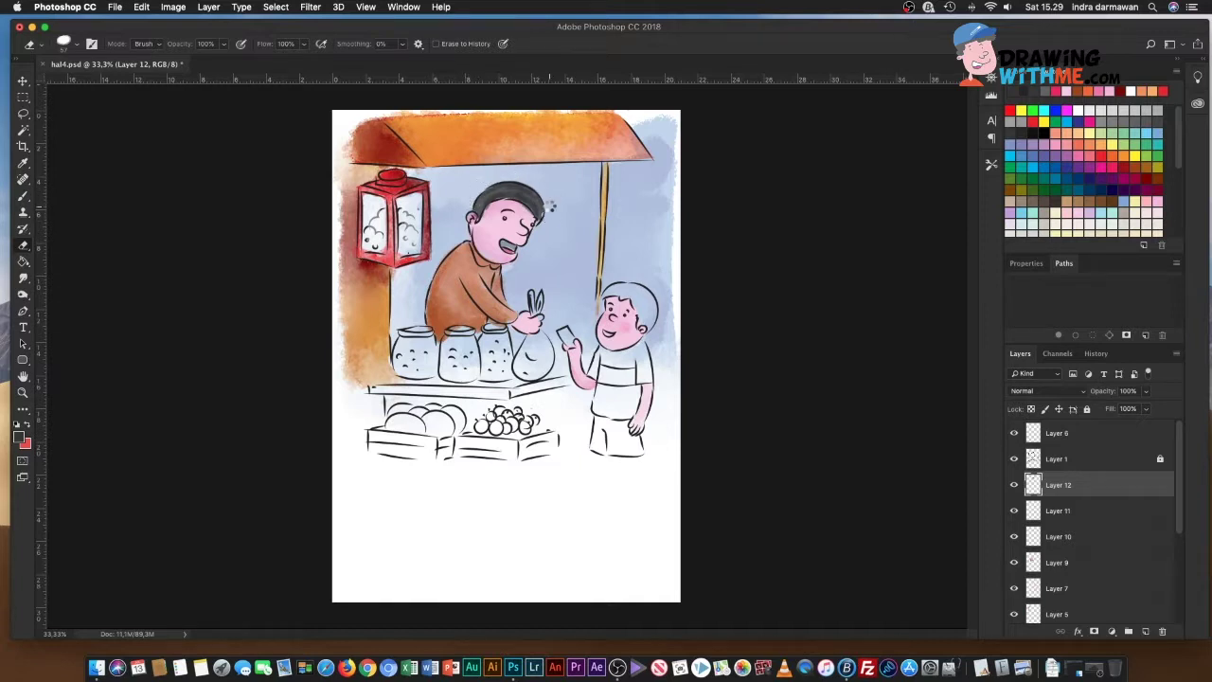
key(b)
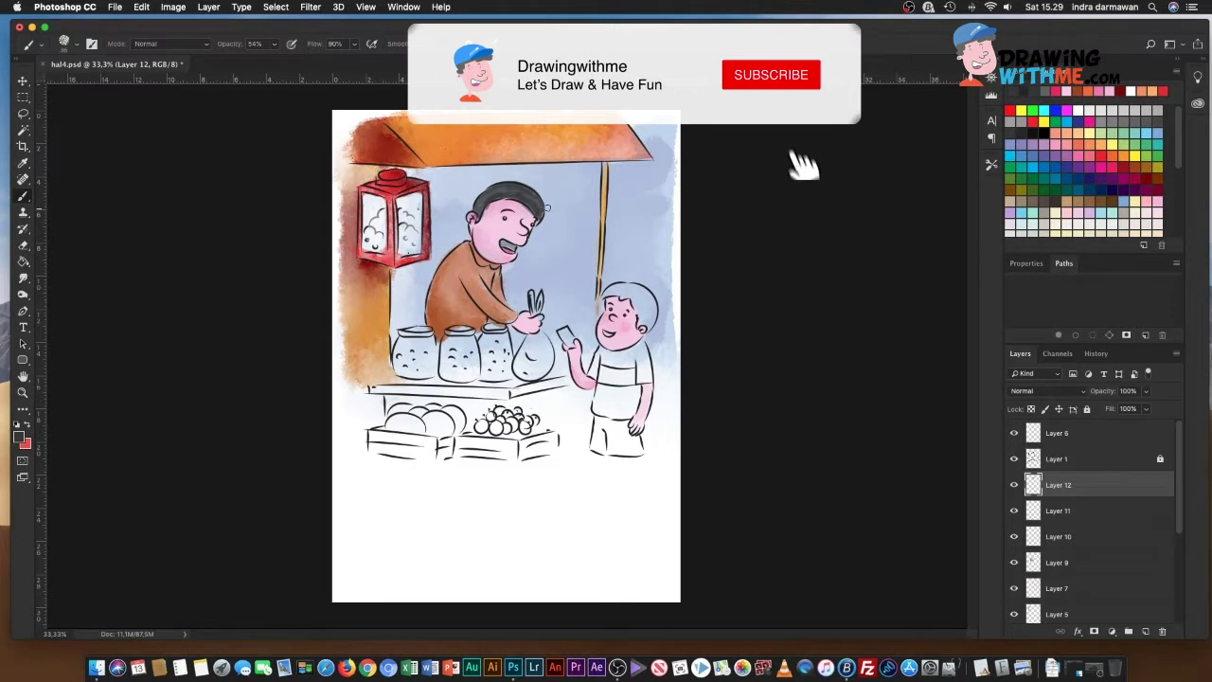
mouse_move(606, 293)
mouse_down()
mouse_move(625, 286)
mouse_move(653, 332)
mouse_move(614, 290)
mouse_move(644, 315)
mouse_up()
click(1113, 185)
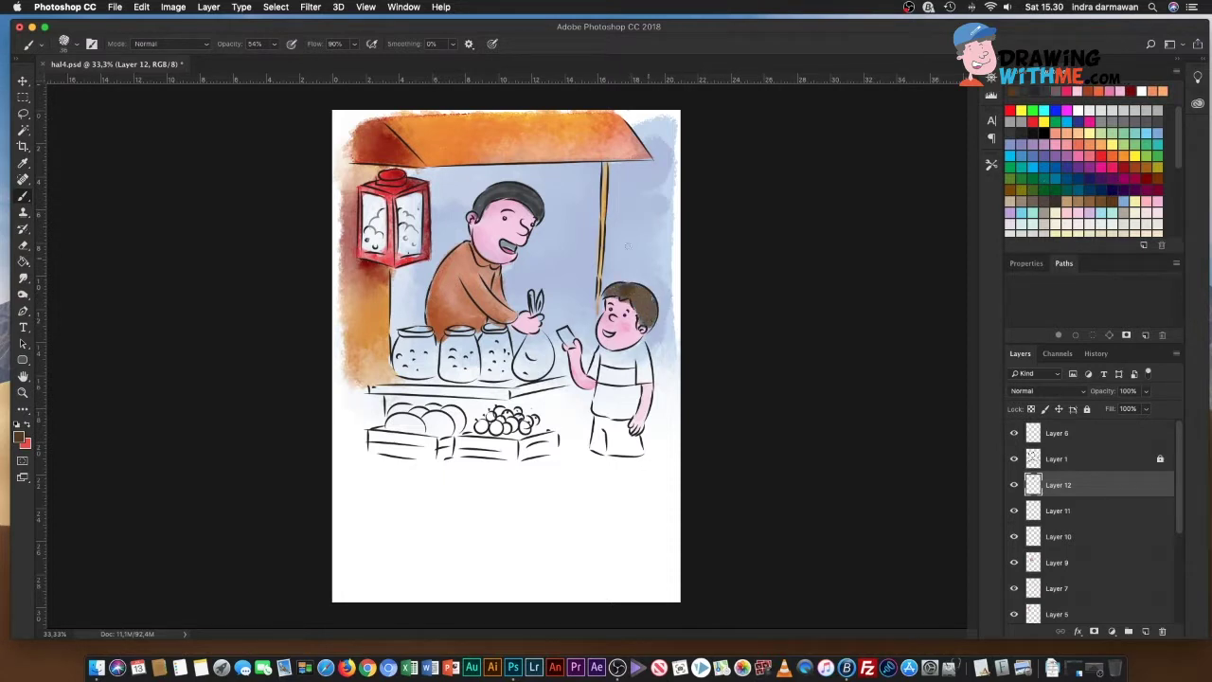
Step: Try smudging the hair, then undo it so both heads stay crisp
key(r)
key(shift+r)
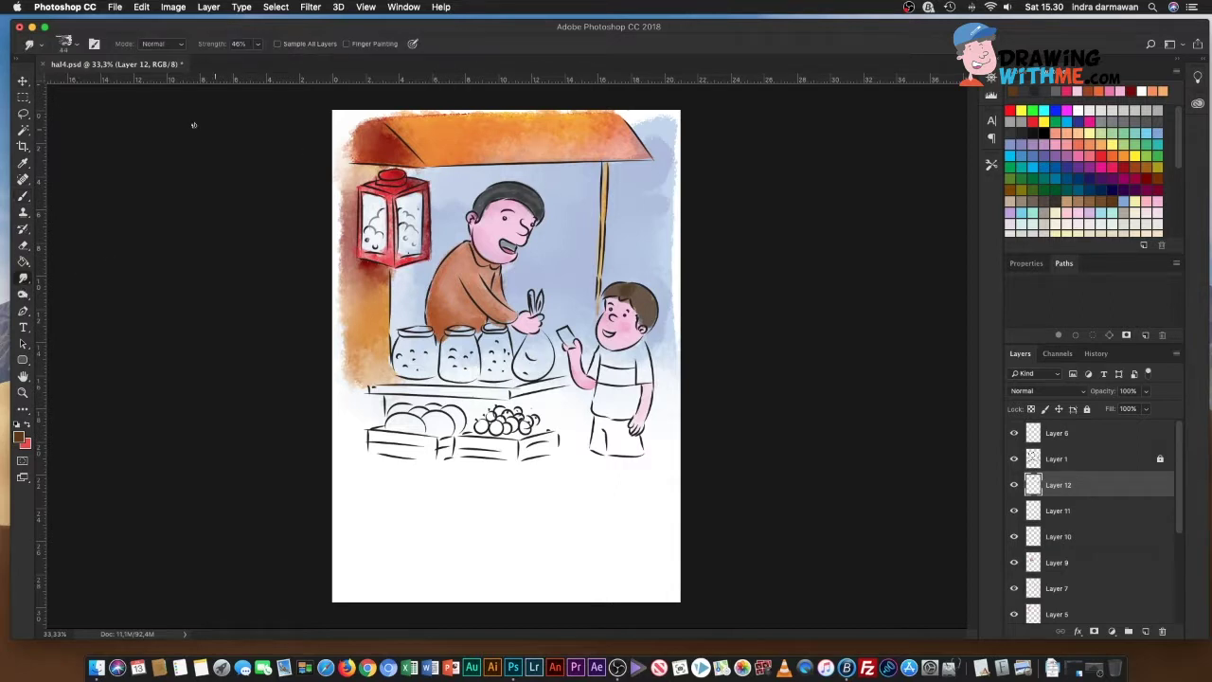
right_click(194, 124)
drag(474, 194, 554, 213)
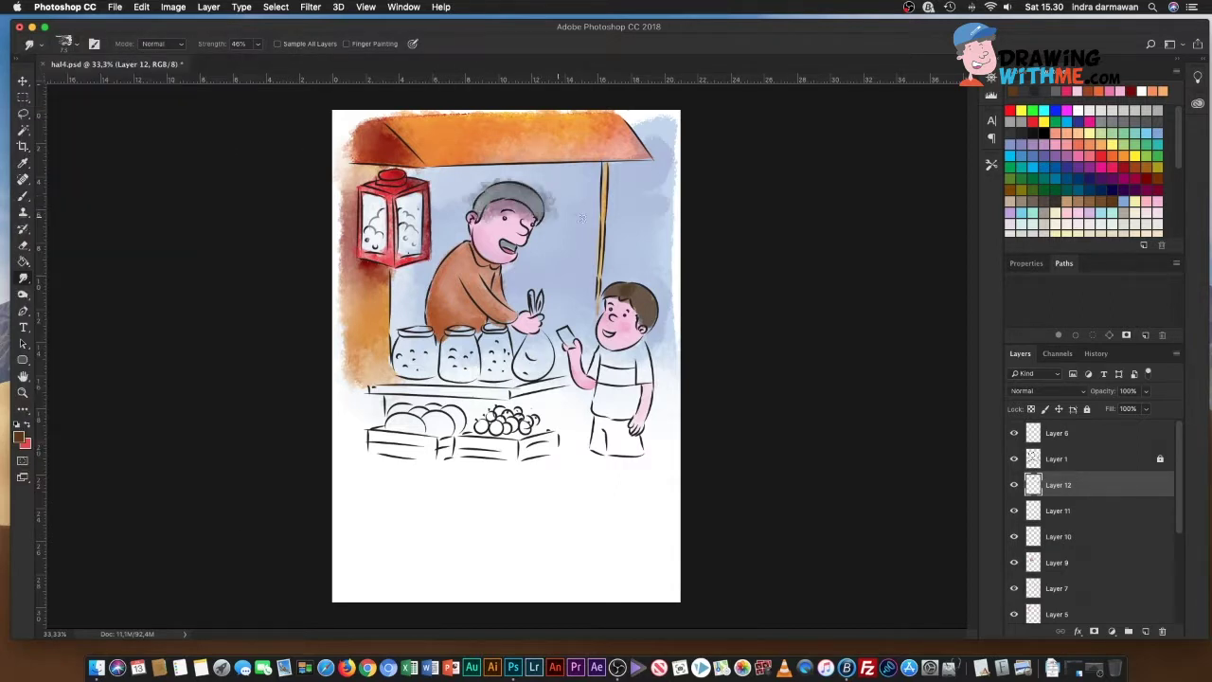
key(super+z)
click(78, 43)
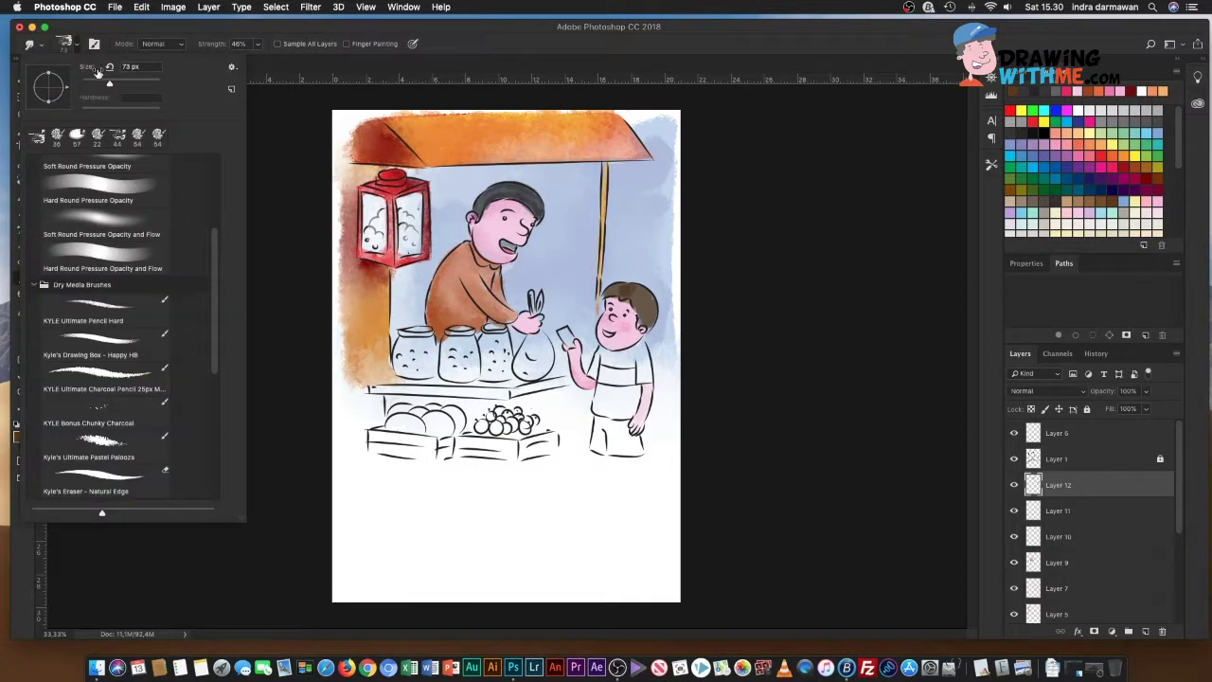
key(Return)
key(super+z)
click(24, 247)
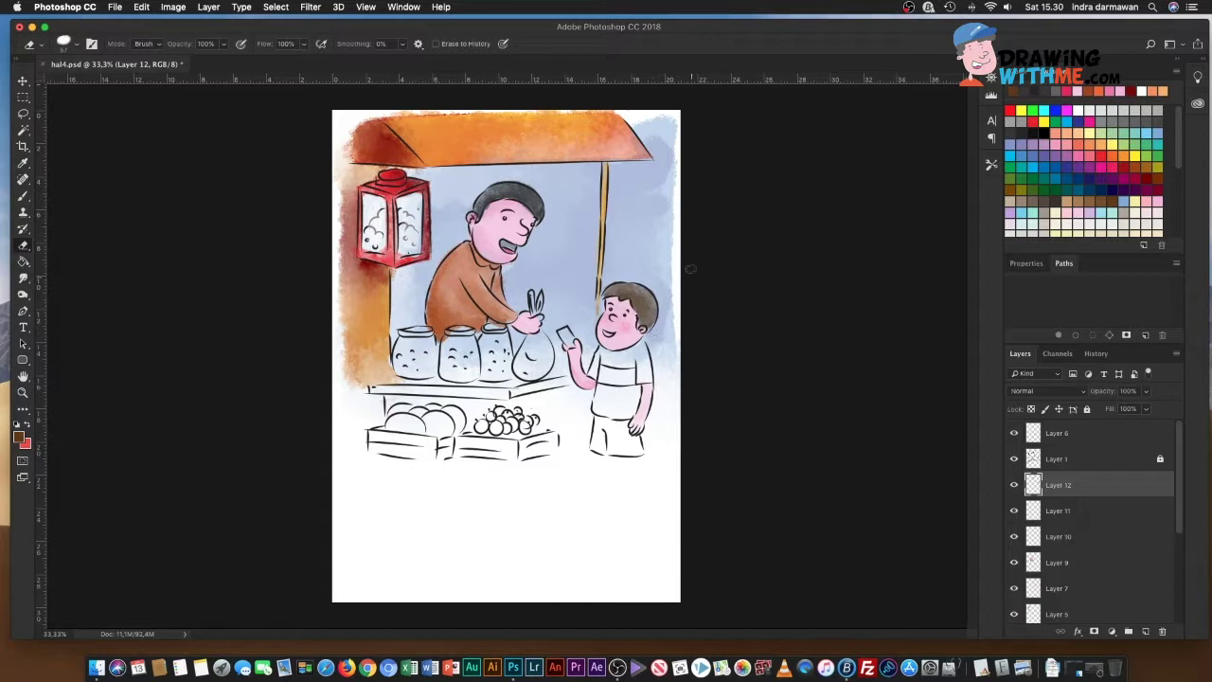
Step: Select Layer 9, add a jar-colour layer beneath Layer 6, and move Layer 1 to the top
click(23, 81)
right_click(457, 282)
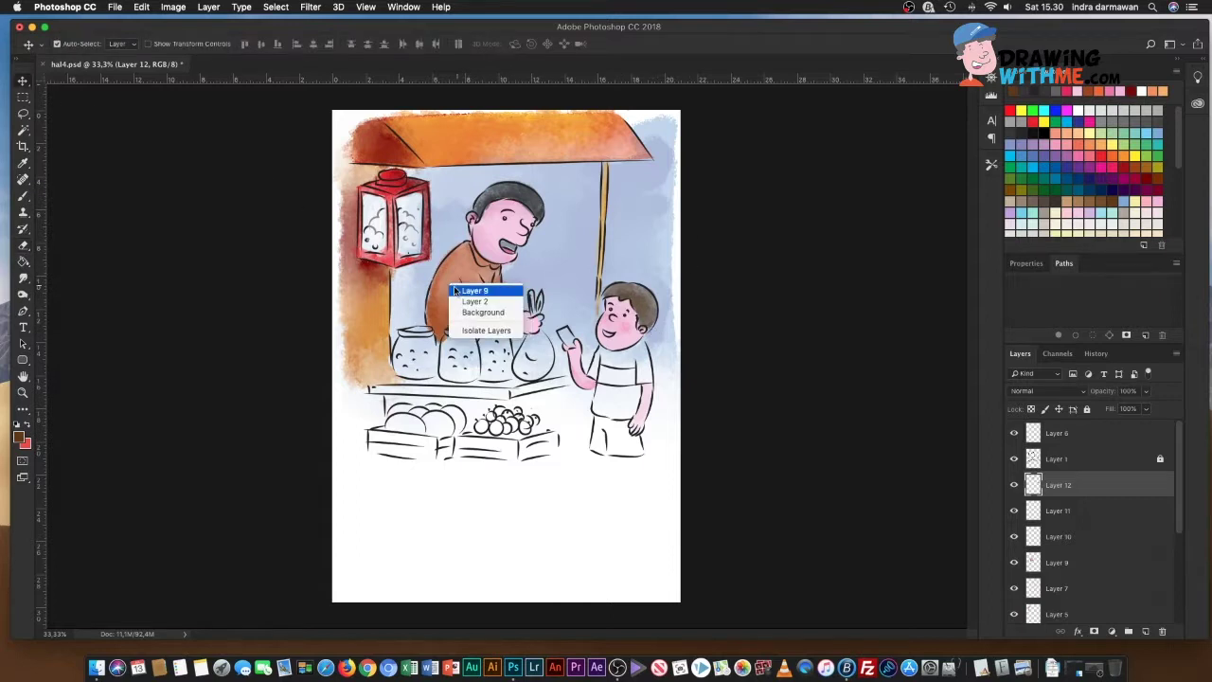
click(473, 287)
click(23, 245)
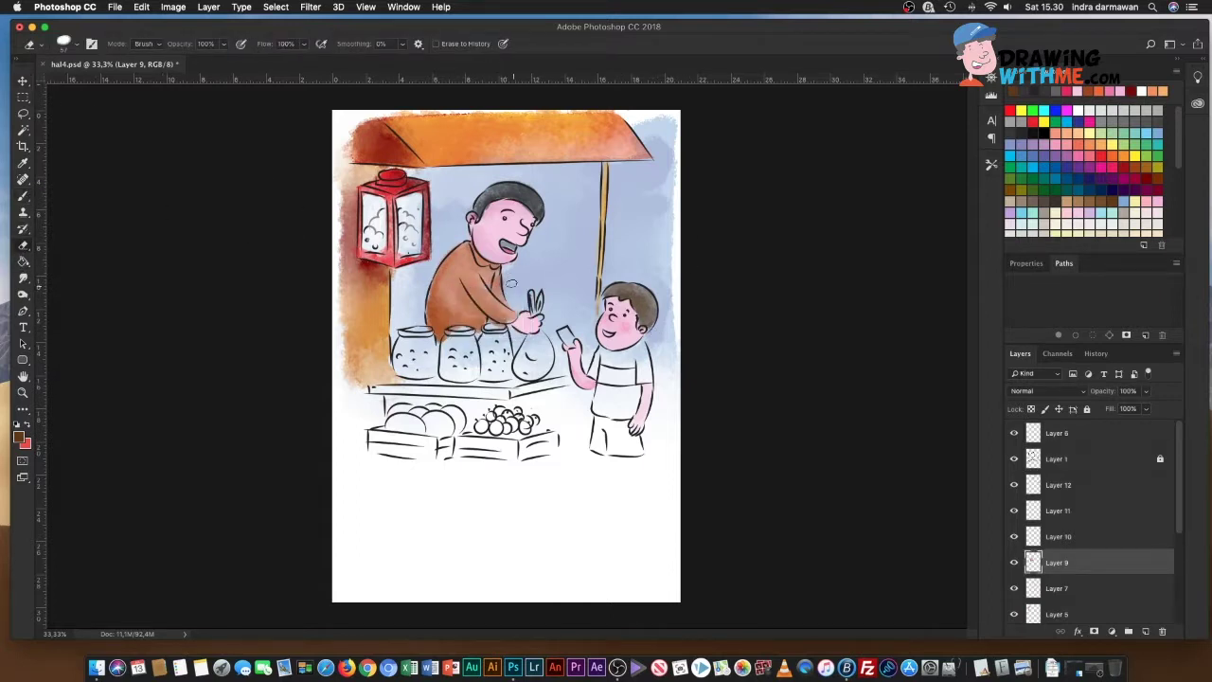
click(22, 198)
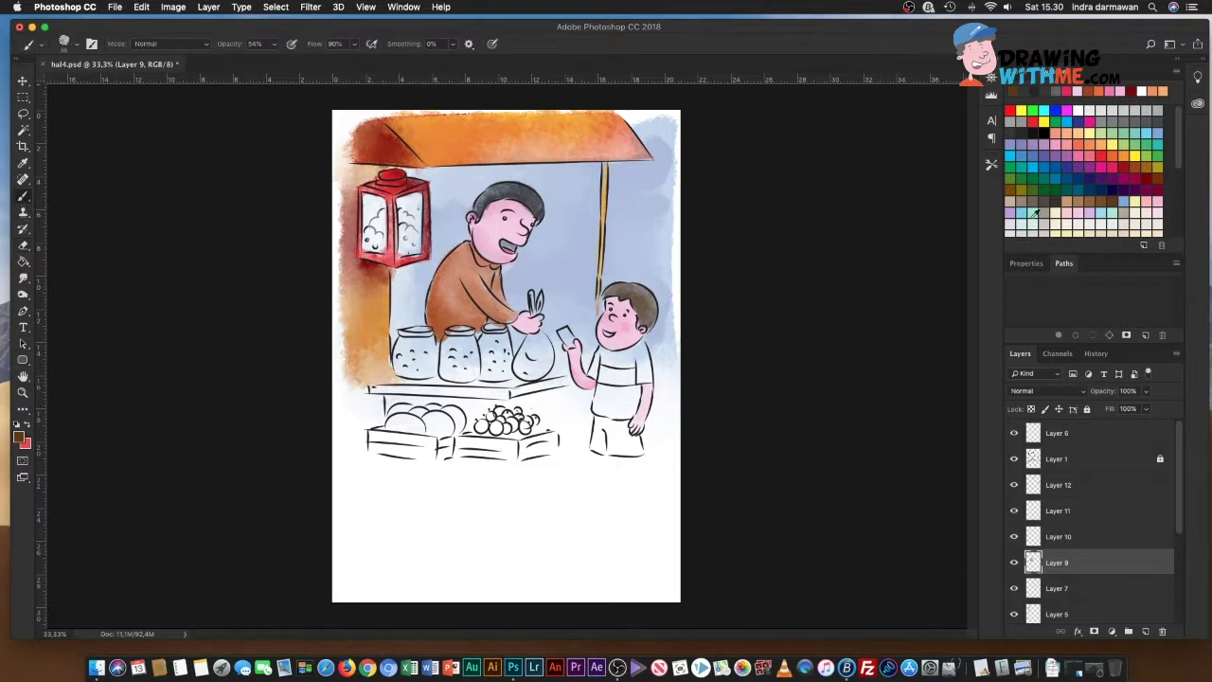
click(1085, 137)
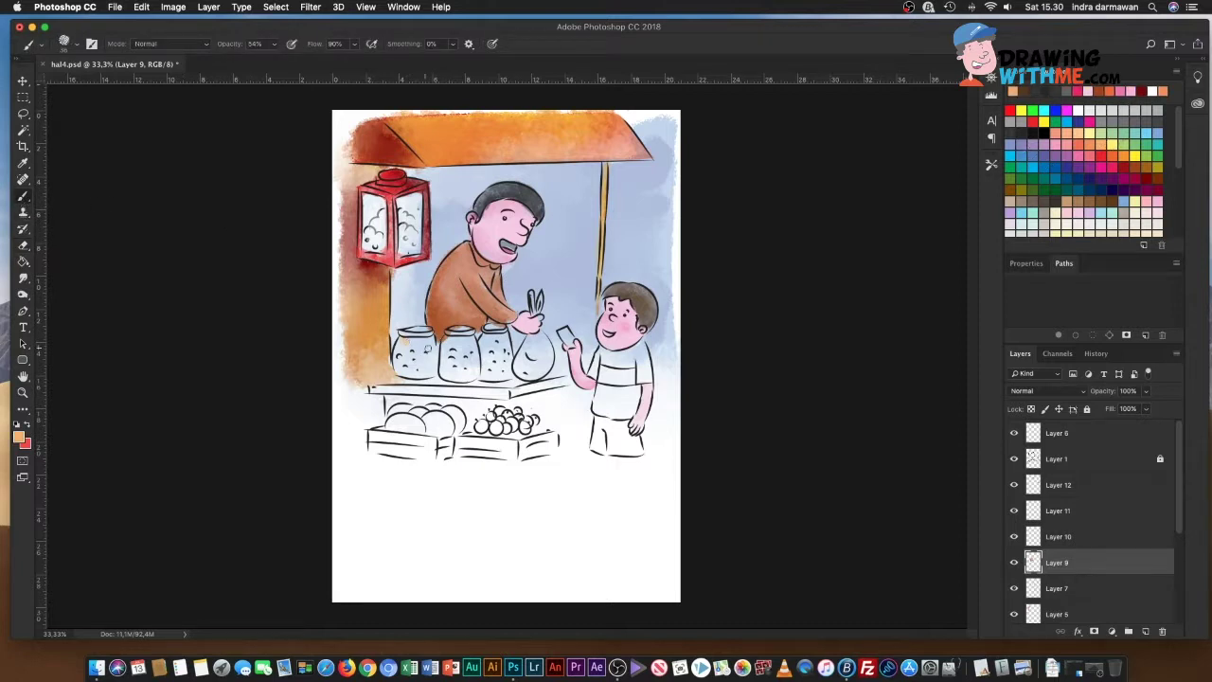
click(1144, 631)
drag(1041, 563, 1036, 445)
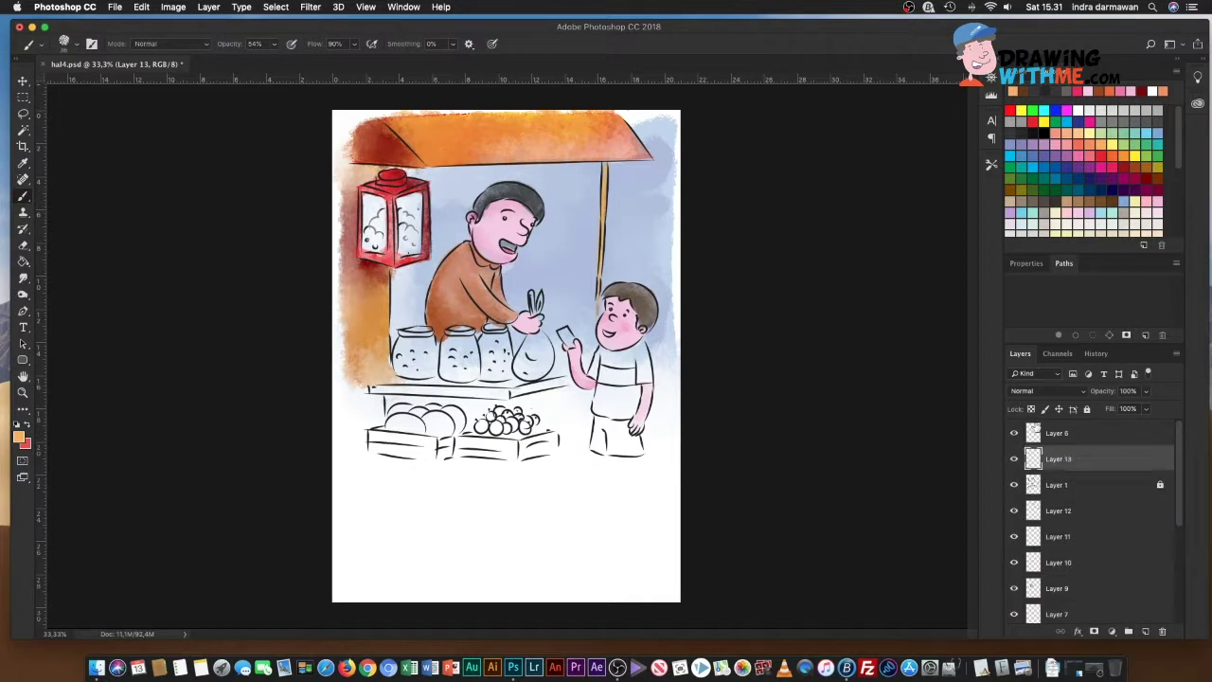
drag(1098, 484, 1089, 428)
key(Return)
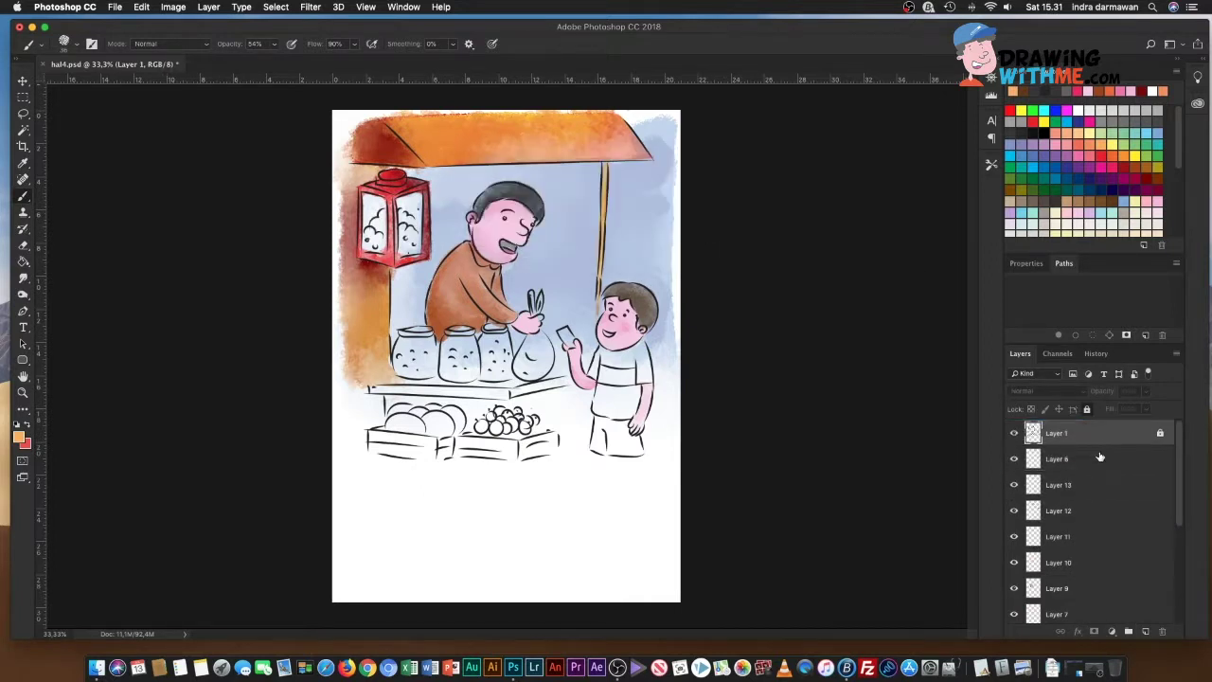
Step: Fill the three jars orange-brown, light green and purple
mouse_move(405, 339)
mouse_down()
mouse_move(400, 356)
mouse_move(432, 352)
mouse_move(436, 371)
mouse_move(422, 344)
mouse_up()
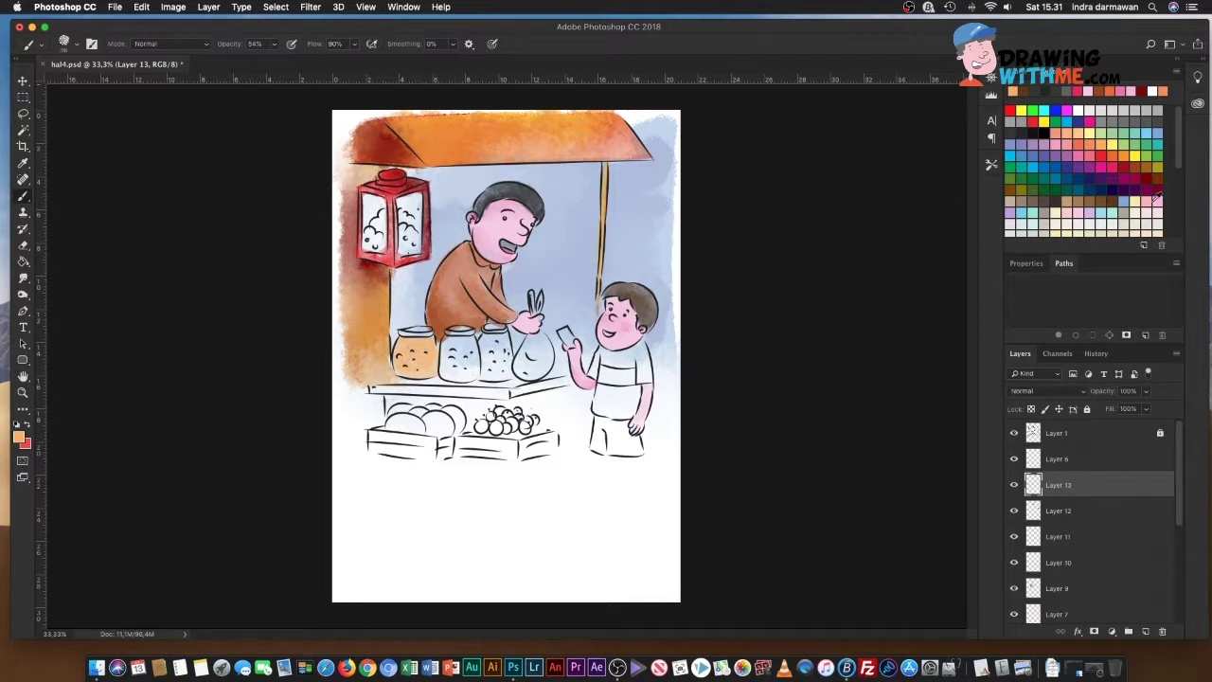
click(1149, 154)
mouse_move(445, 339)
mouse_down()
mouse_move(458, 366)
mouse_move(442, 374)
mouse_move(473, 347)
mouse_move(464, 379)
mouse_move(478, 367)
mouse_up()
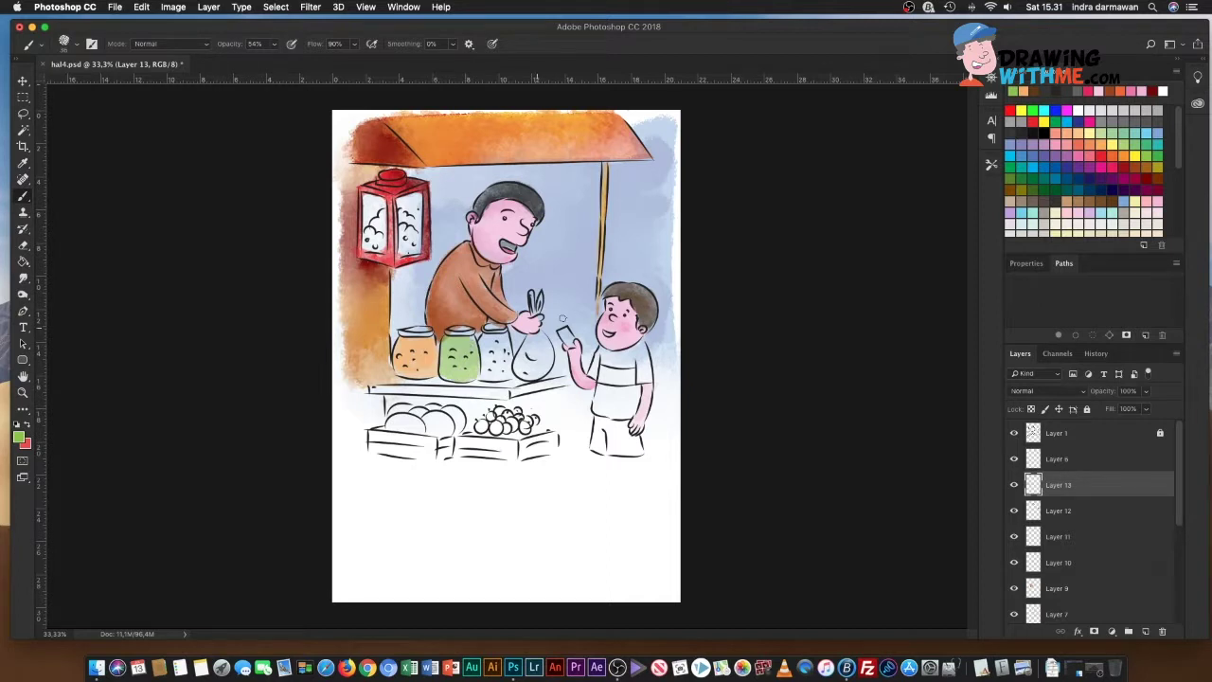
click(1085, 128)
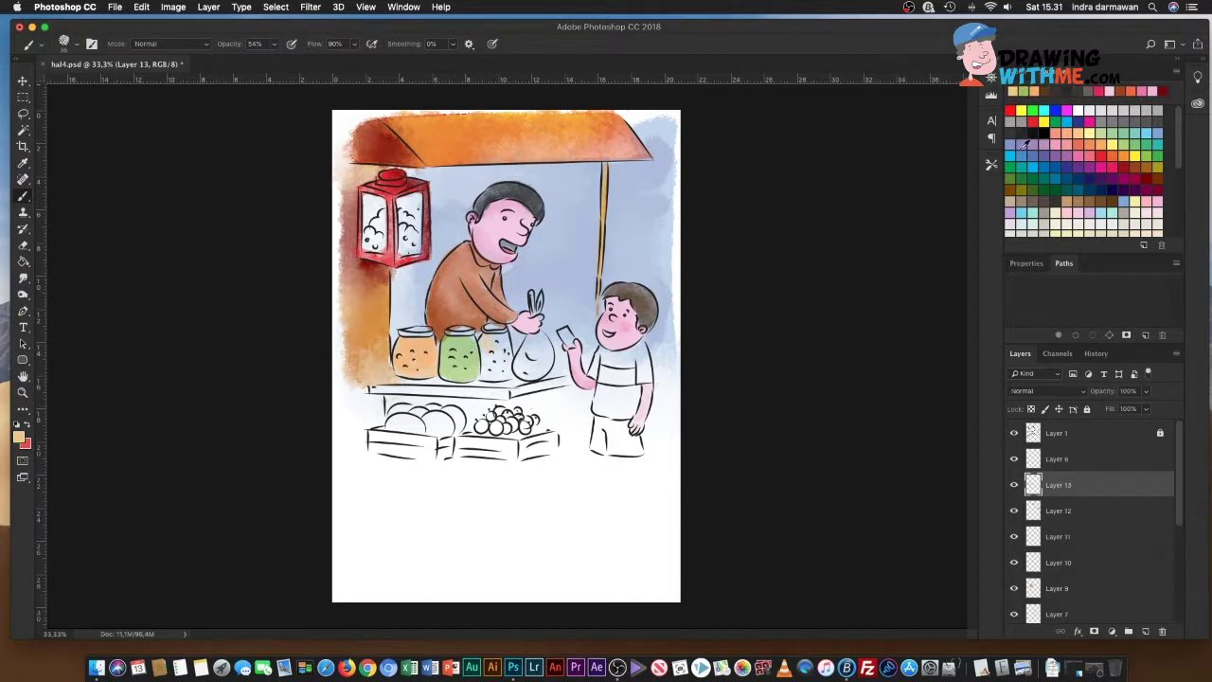
click(1050, 136)
mouse_move(490, 341)
mouse_down()
mouse_move(483, 352)
mouse_move(502, 370)
mouse_move(493, 374)
mouse_move(493, 336)
mouse_up()
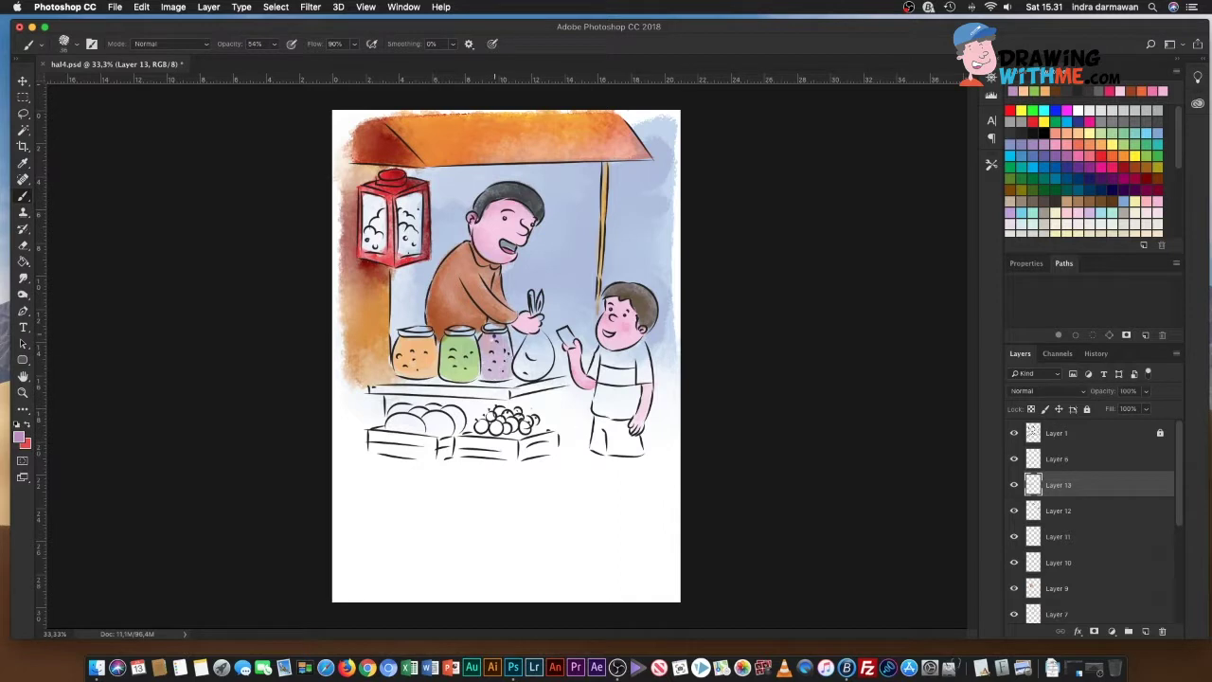
Step: Add white highlights to the jars and their lids
click(1077, 110)
drag(402, 347, 400, 365)
drag(488, 343, 485, 367)
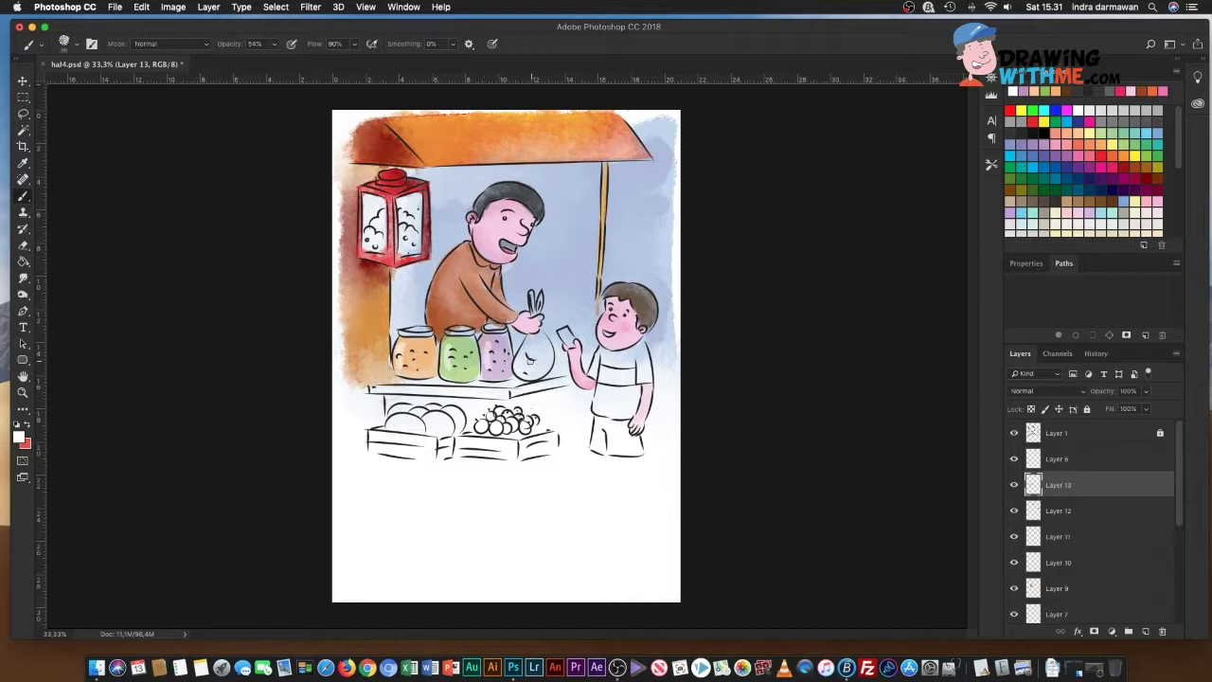
drag(398, 331, 509, 327)
Step: On a new Layer 14, brush dark shading along the counter edge
click(1049, 186)
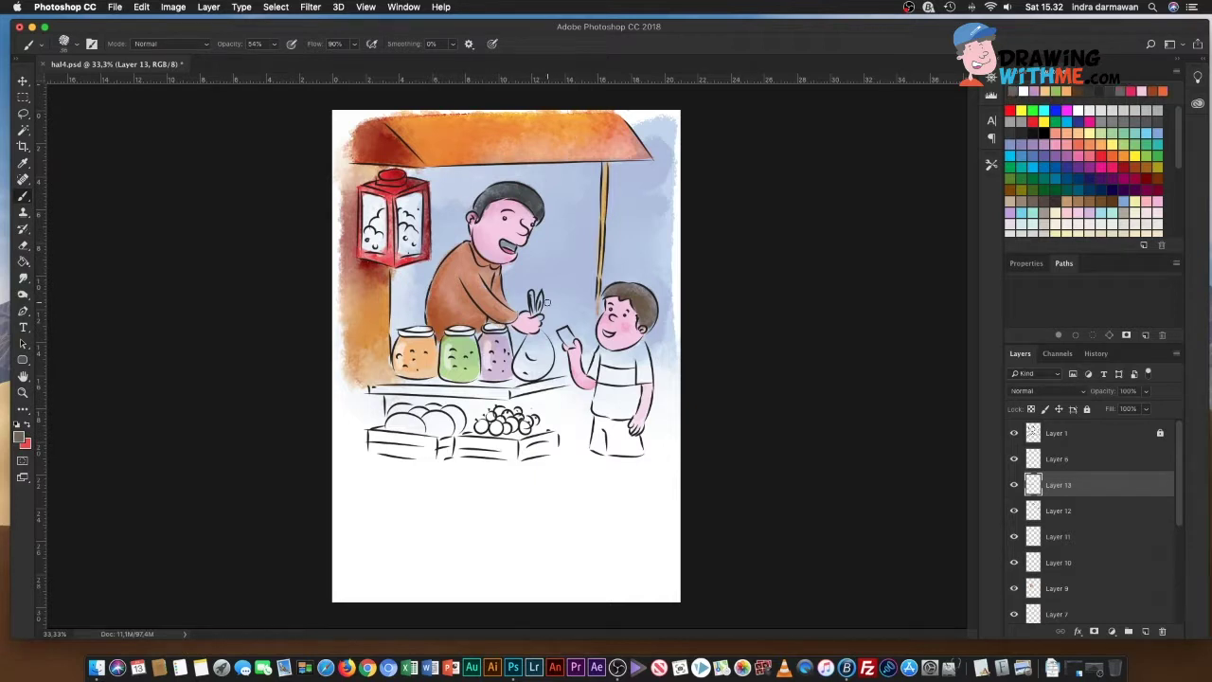
click(1146, 631)
drag(408, 379, 569, 385)
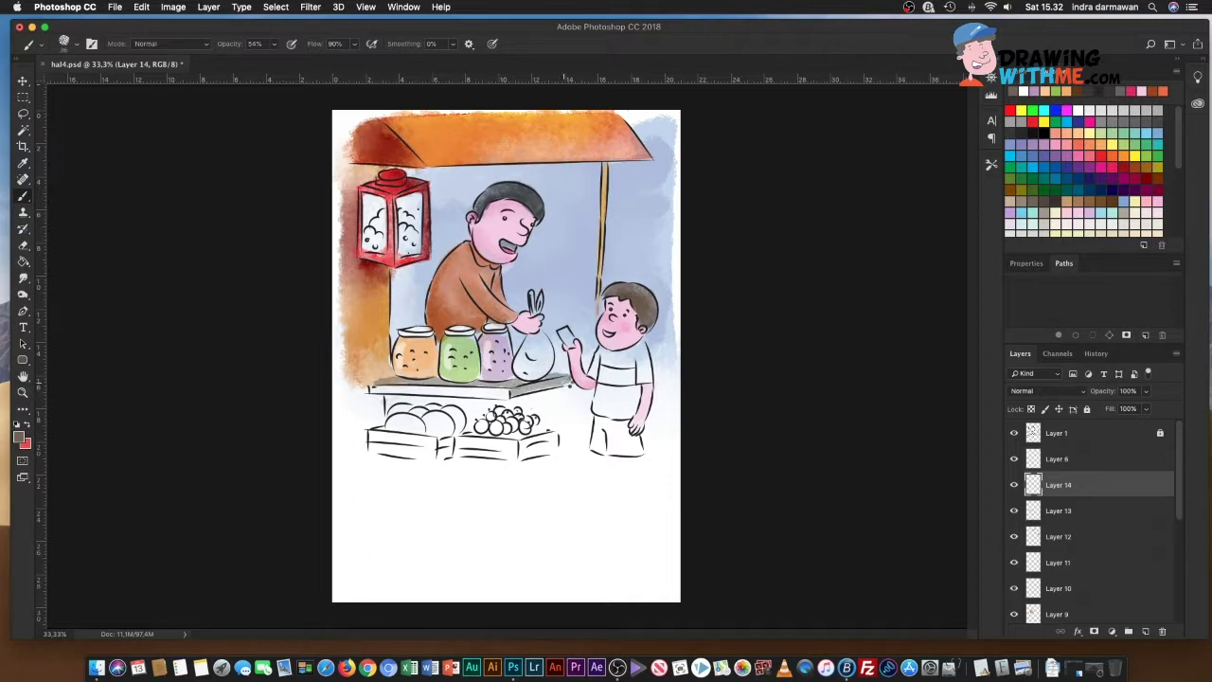
Step: Paint dark brown shading along and beneath the counter's front edge
drag(380, 388, 518, 390)
drag(375, 391, 517, 393)
mouse_move(441, 391)
mouse_down()
mouse_move(493, 394)
mouse_move(460, 394)
mouse_up()
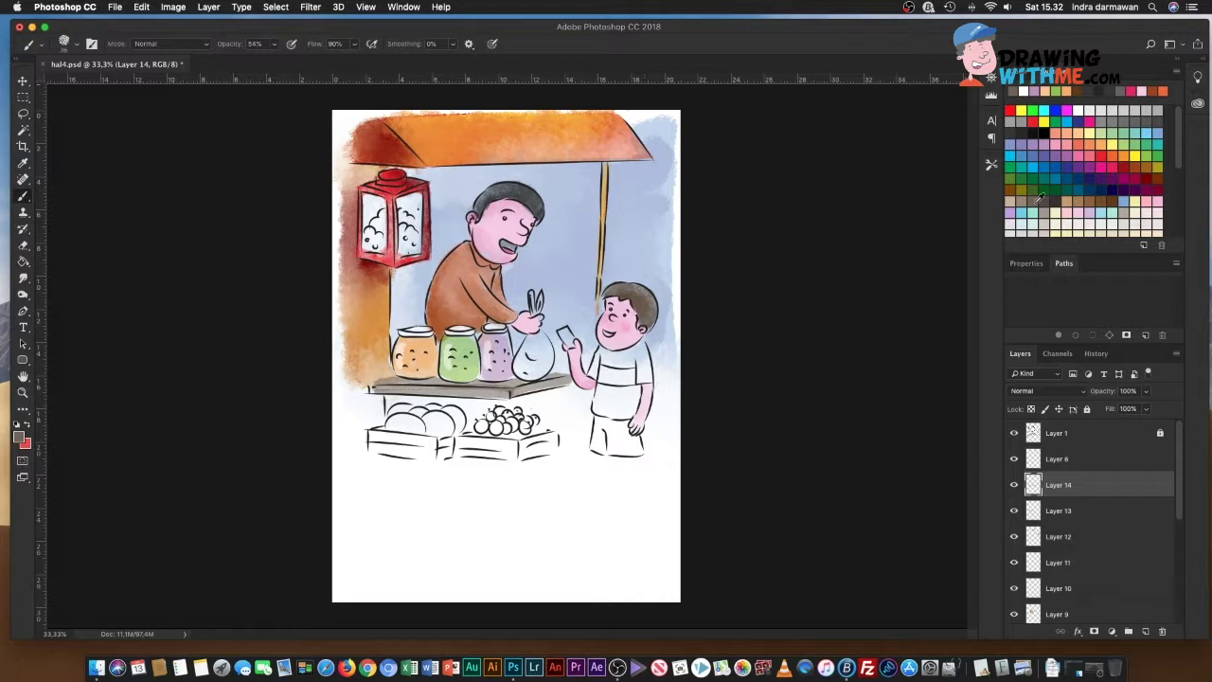
click(1026, 199)
click(1077, 196)
drag(396, 384, 562, 377)
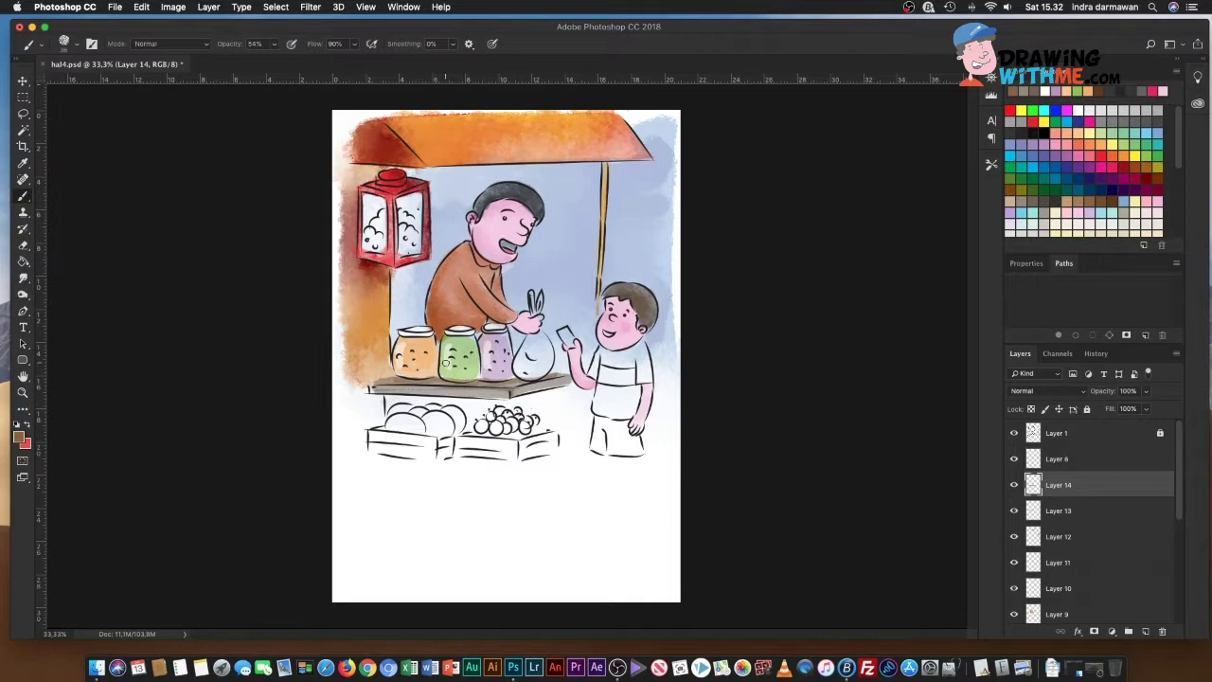
mouse_move(387, 399)
mouse_down()
mouse_move(488, 405)
mouse_move(487, 426)
mouse_move(495, 409)
mouse_move(568, 389)
mouse_move(511, 407)
mouse_move(534, 417)
mouse_move(547, 405)
mouse_move(562, 422)
mouse_move(577, 388)
mouse_move(549, 422)
mouse_move(540, 407)
mouse_move(555, 425)
mouse_move(591, 388)
mouse_move(572, 429)
mouse_move(587, 423)
mouse_move(564, 447)
mouse_move(540, 424)
mouse_up()
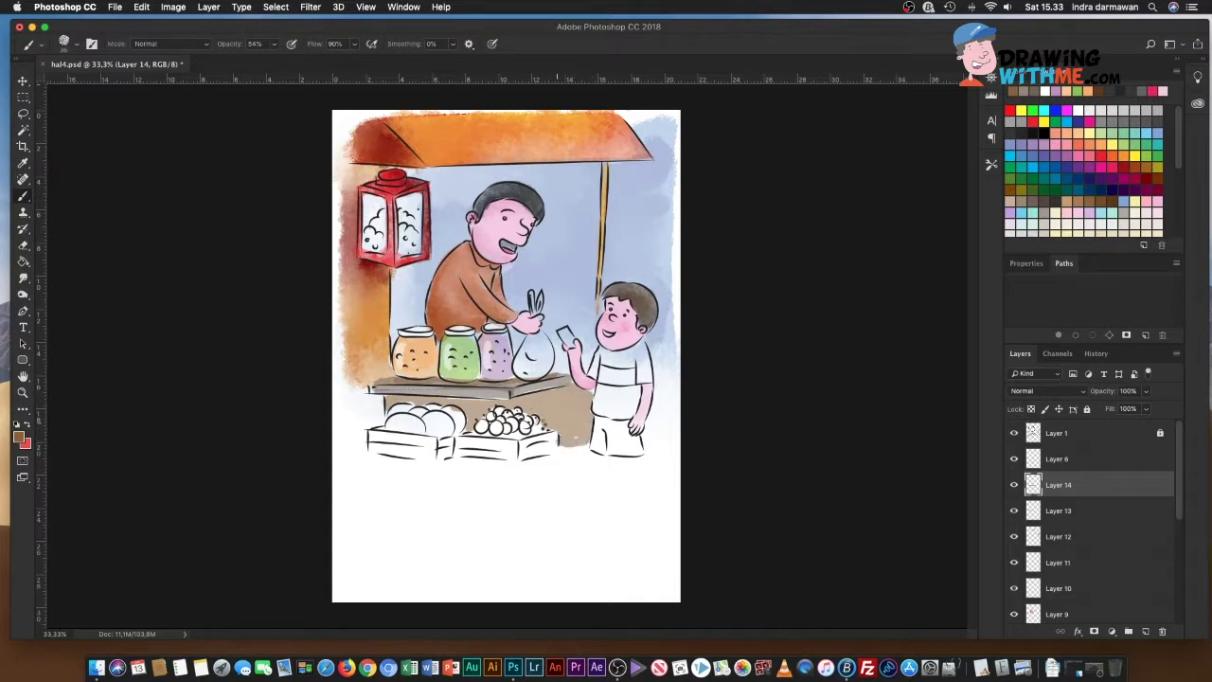
mouse_move(383, 394)
mouse_down()
mouse_move(358, 405)
mouse_move(382, 422)
mouse_move(363, 430)
mouse_move(356, 410)
mouse_move(360, 442)
mouse_move(371, 401)
mouse_move(548, 403)
mouse_move(533, 421)
mouse_up()
Step: Alternate brown brush strokes with smudging to blend the shadow under the counter
click(23, 277)
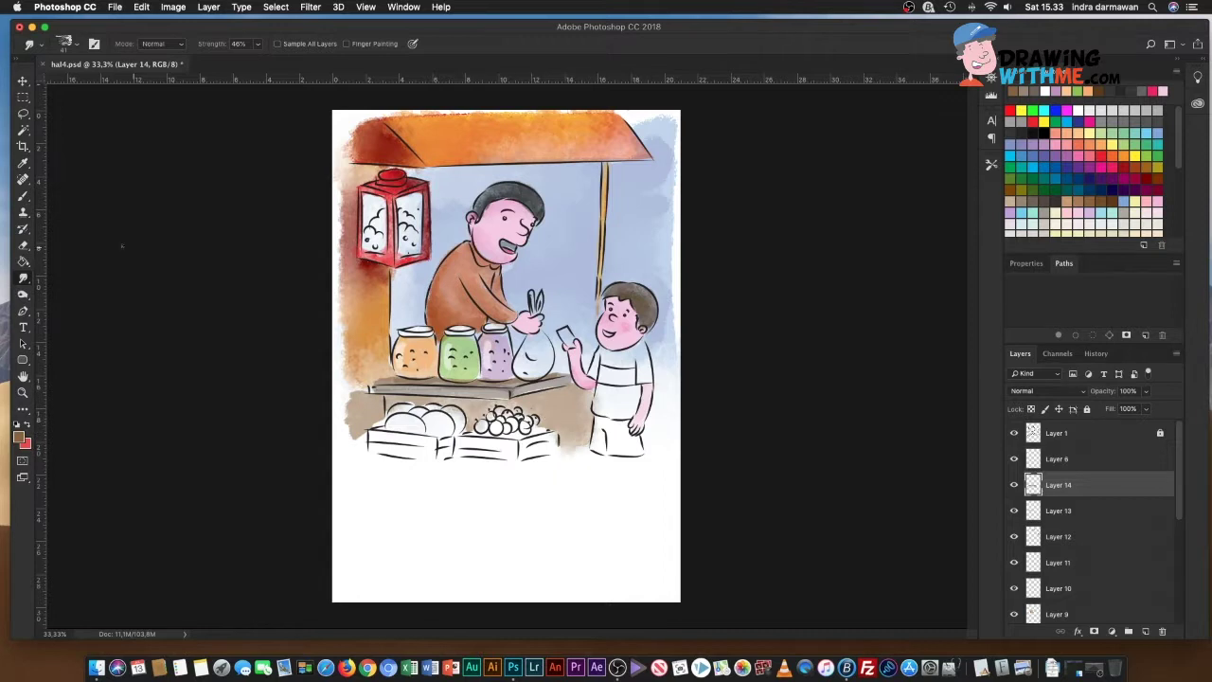
click(1050, 200)
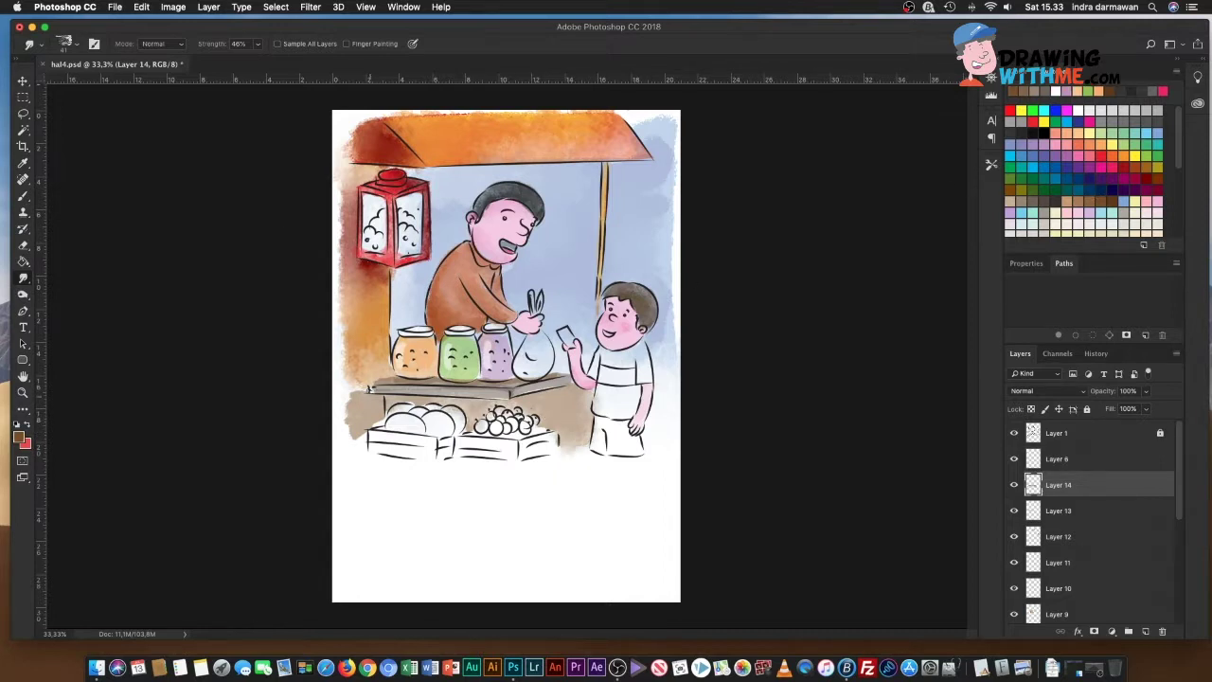
key(b)
mouse_move(372, 396)
mouse_down()
mouse_move(519, 402)
mouse_move(581, 383)
mouse_up()
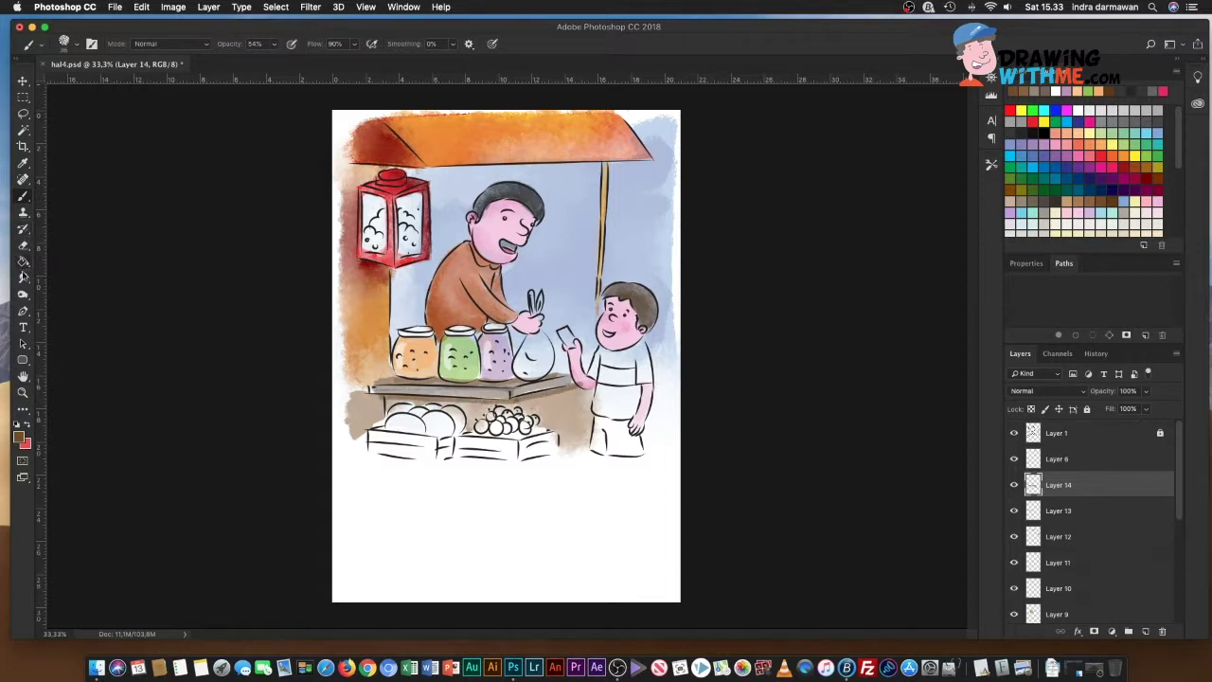
click(24, 277)
drag(481, 403, 575, 393)
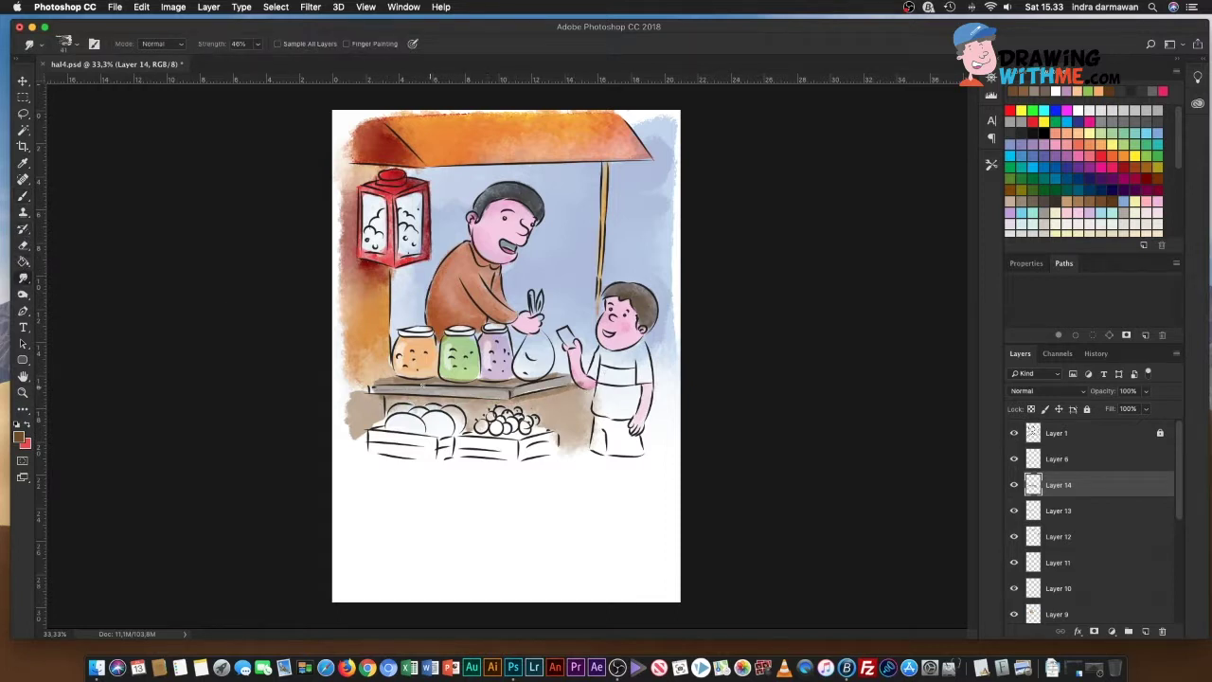
click(23, 196)
drag(384, 397, 510, 404)
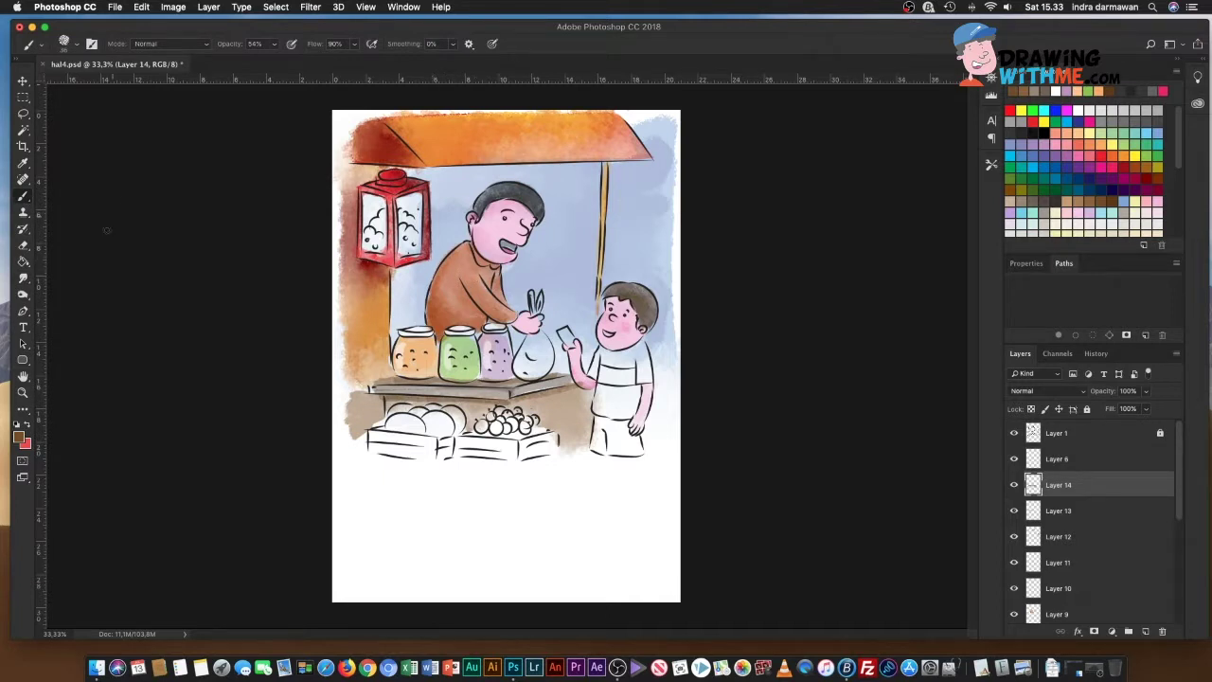
click(24, 278)
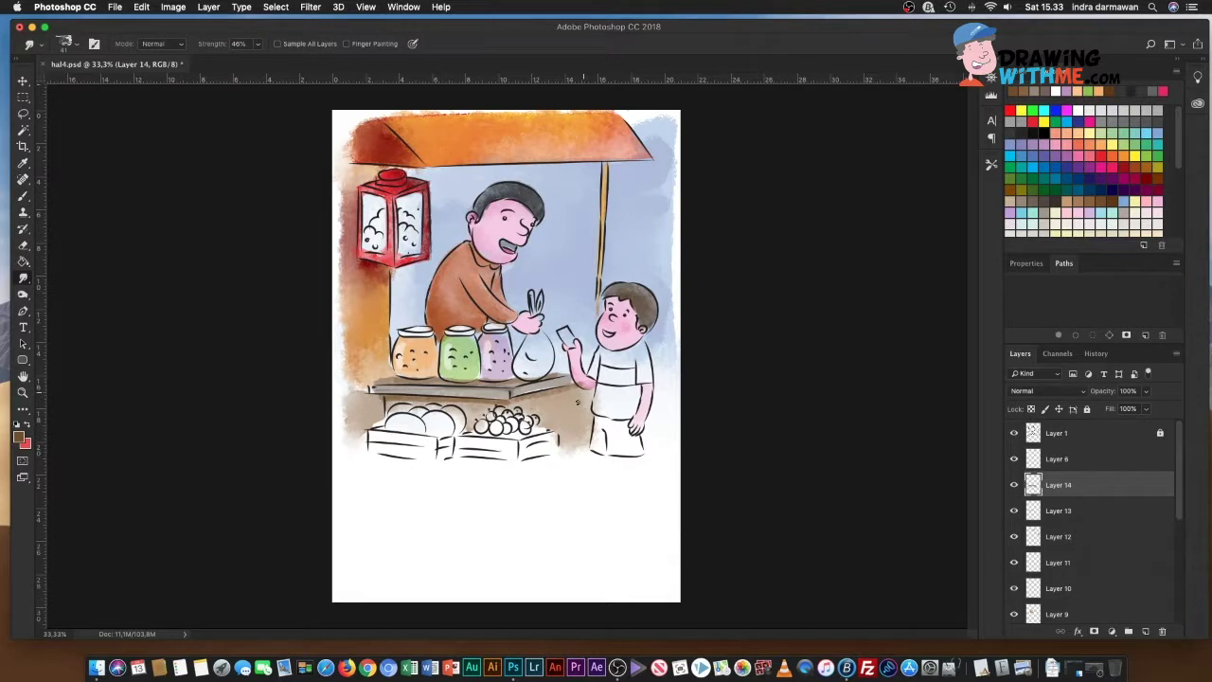
key(e)
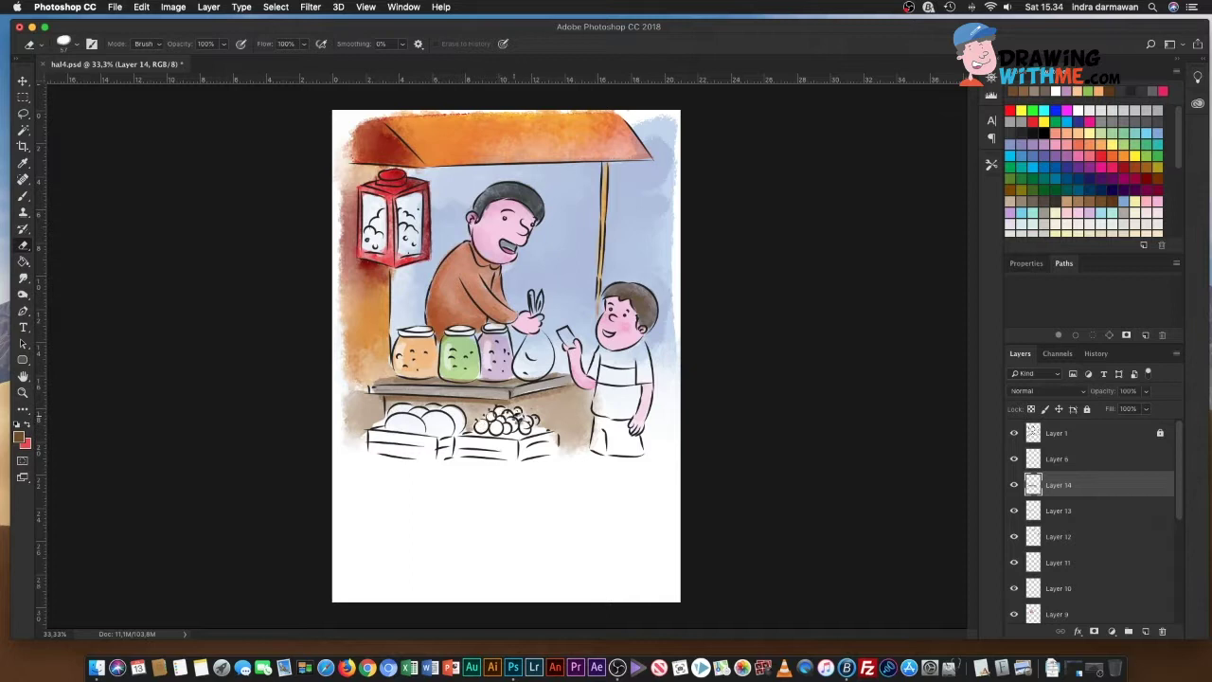
Step: On a new layer, paint the round produce in the left crate green
click(1147, 629)
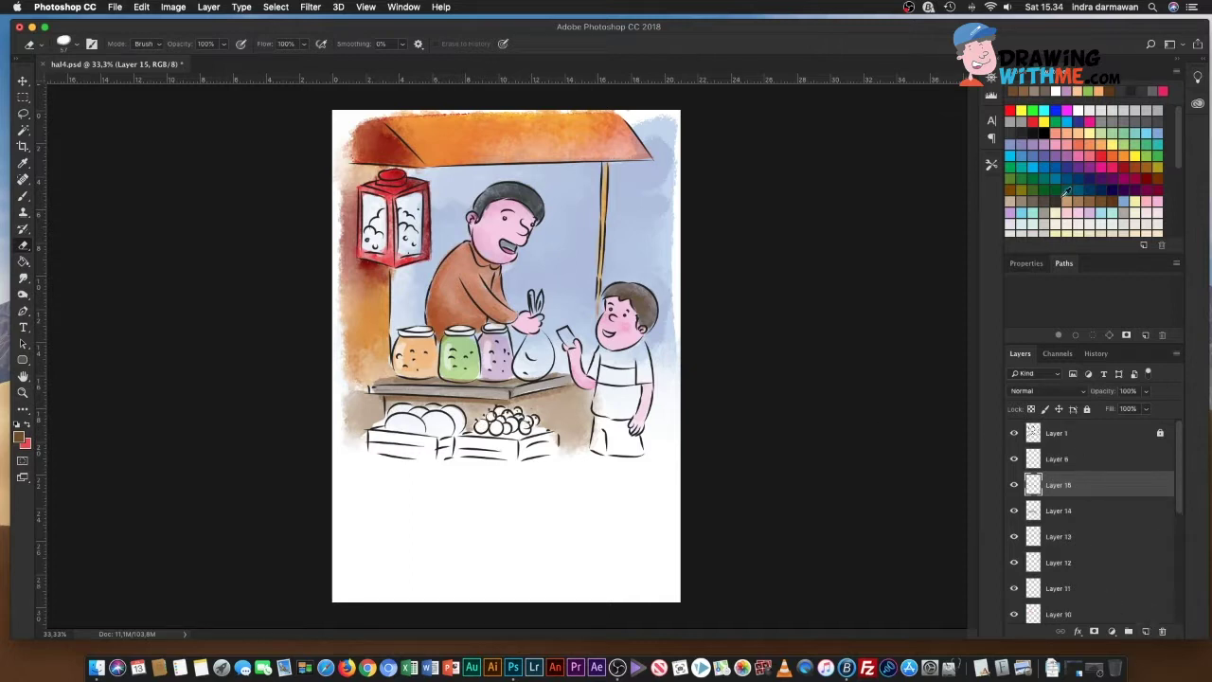
click(1024, 178)
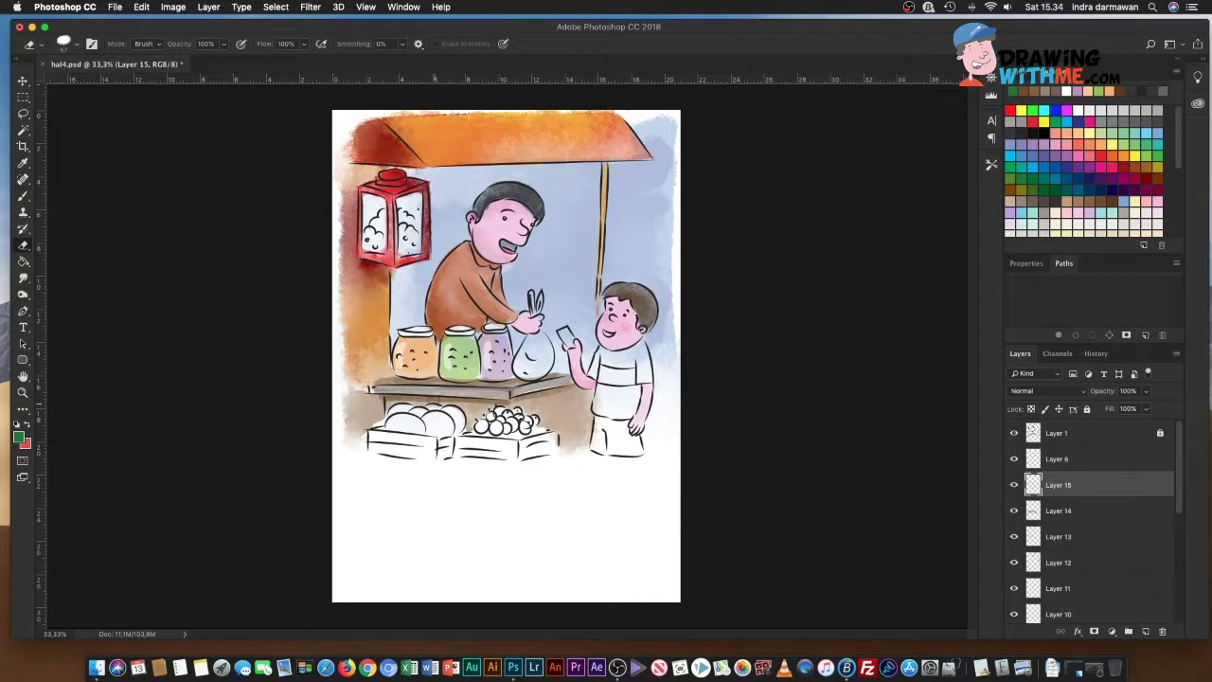
key(b)
mouse_move(411, 424)
mouse_down()
mouse_move(398, 415)
mouse_move(433, 409)
mouse_move(436, 424)
mouse_move(458, 412)
mouse_move(451, 430)
mouse_up()
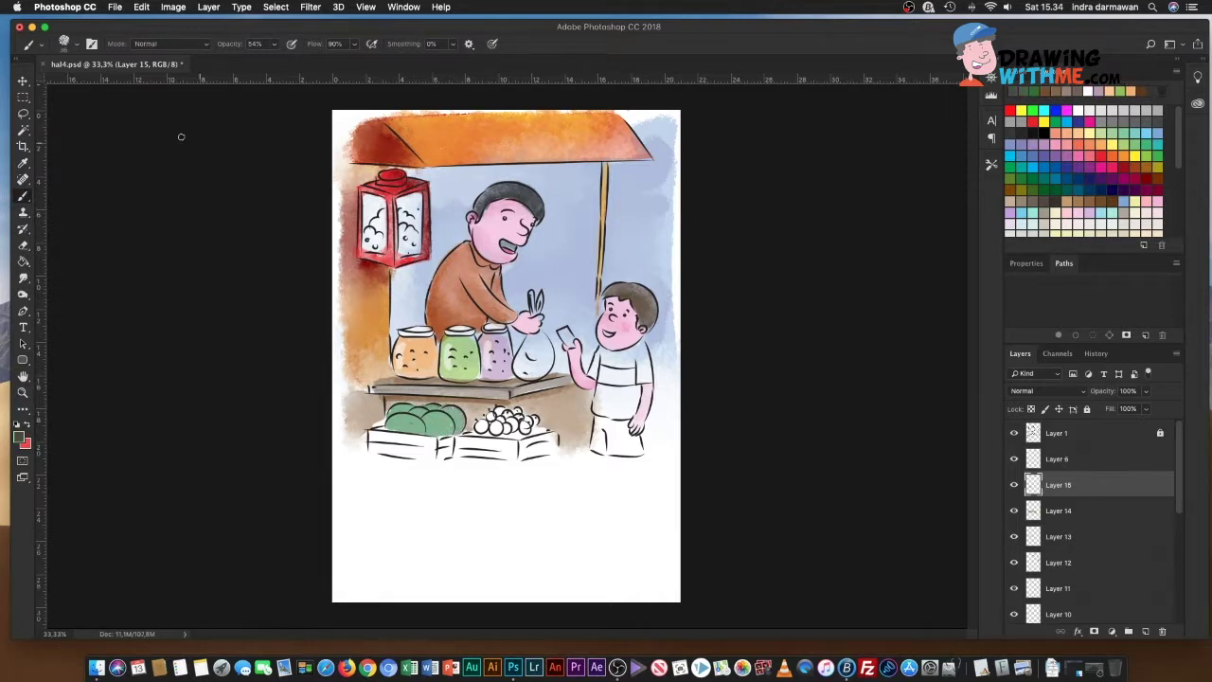
Step: Add fine detail strokes to the cabbages with a 7 px brush
click(63, 44)
key(Return)
drag(403, 417, 409, 429)
key(ctrl+alt+shift+n)
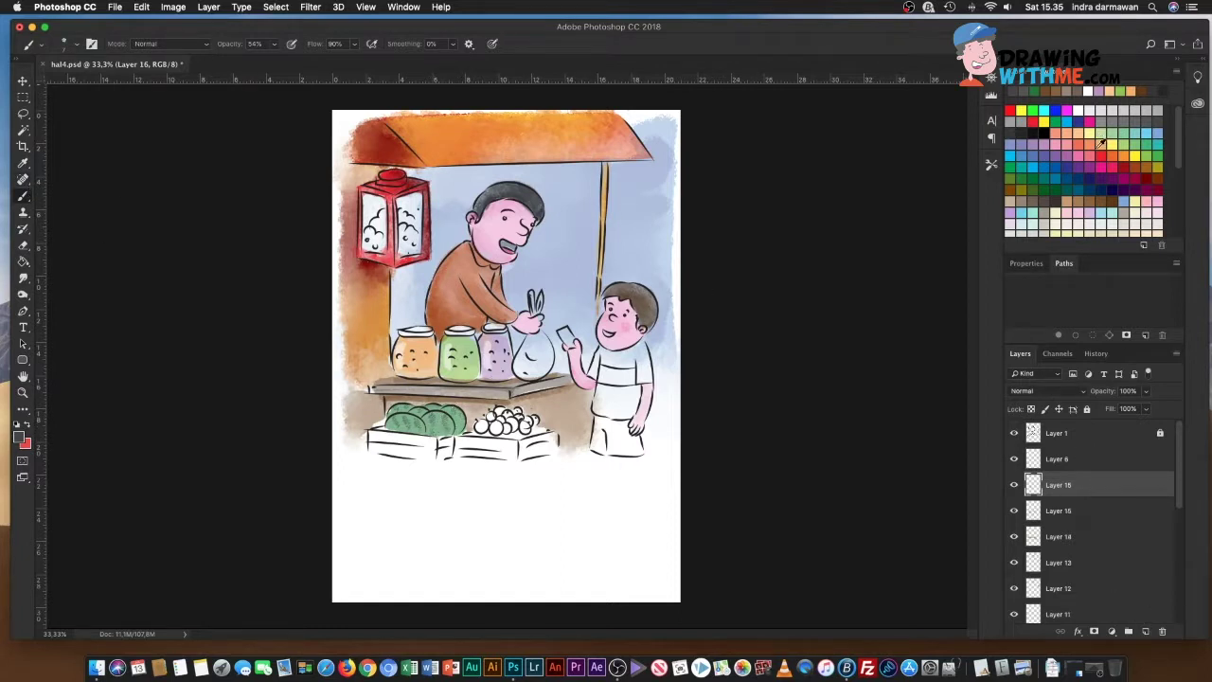
Step: Paint the fruit in the right crate red and pale yellow
right_click(99, 191)
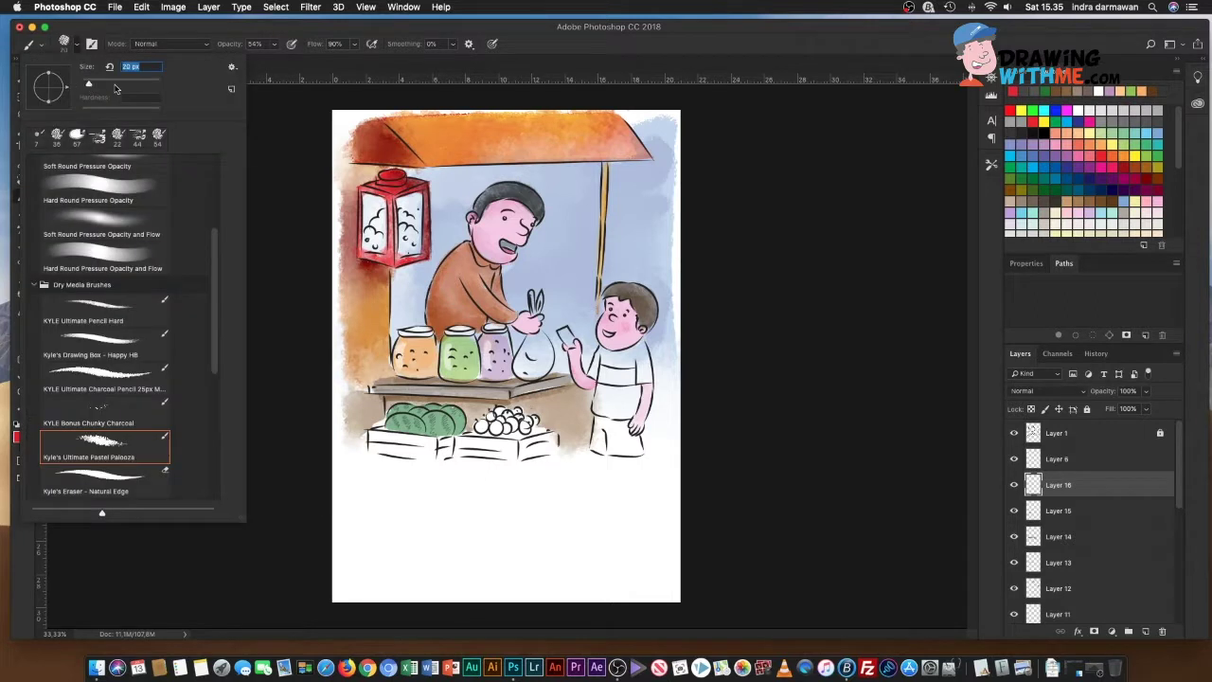
drag(478, 424, 530, 428)
click(1095, 142)
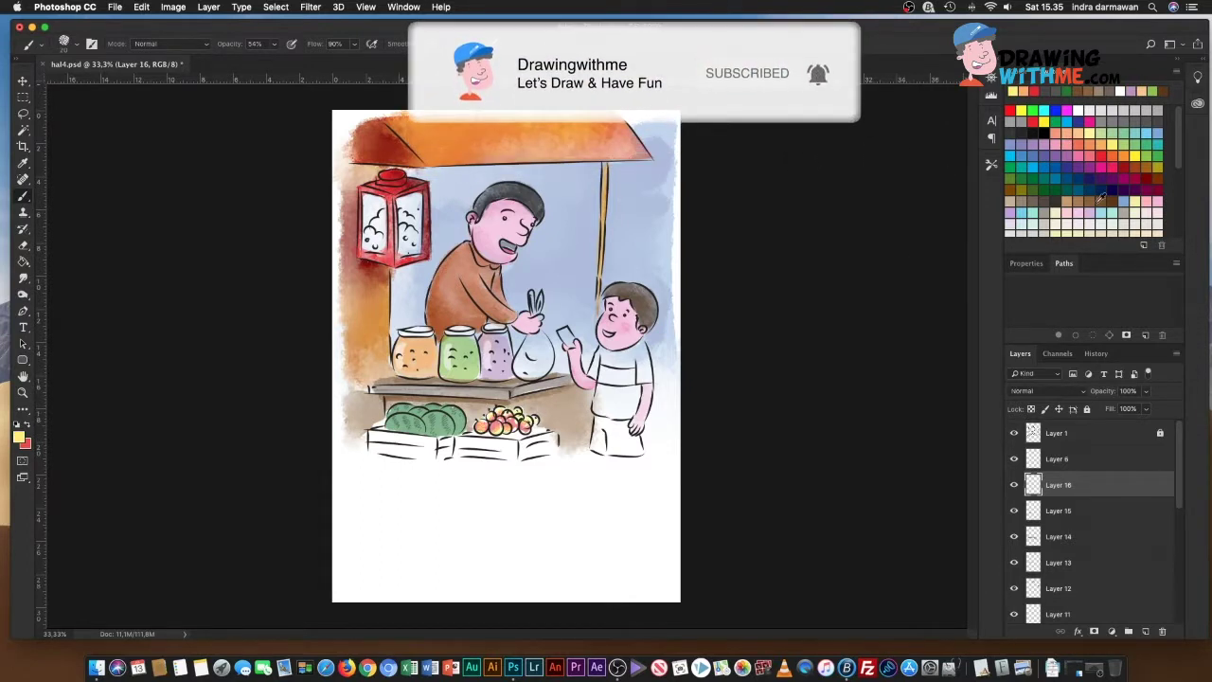
Step: Shade both front crates in greyish brown
click(1101, 196)
mouse_move(528, 431)
mouse_down()
mouse_move(553, 432)
mouse_move(481, 437)
mouse_up()
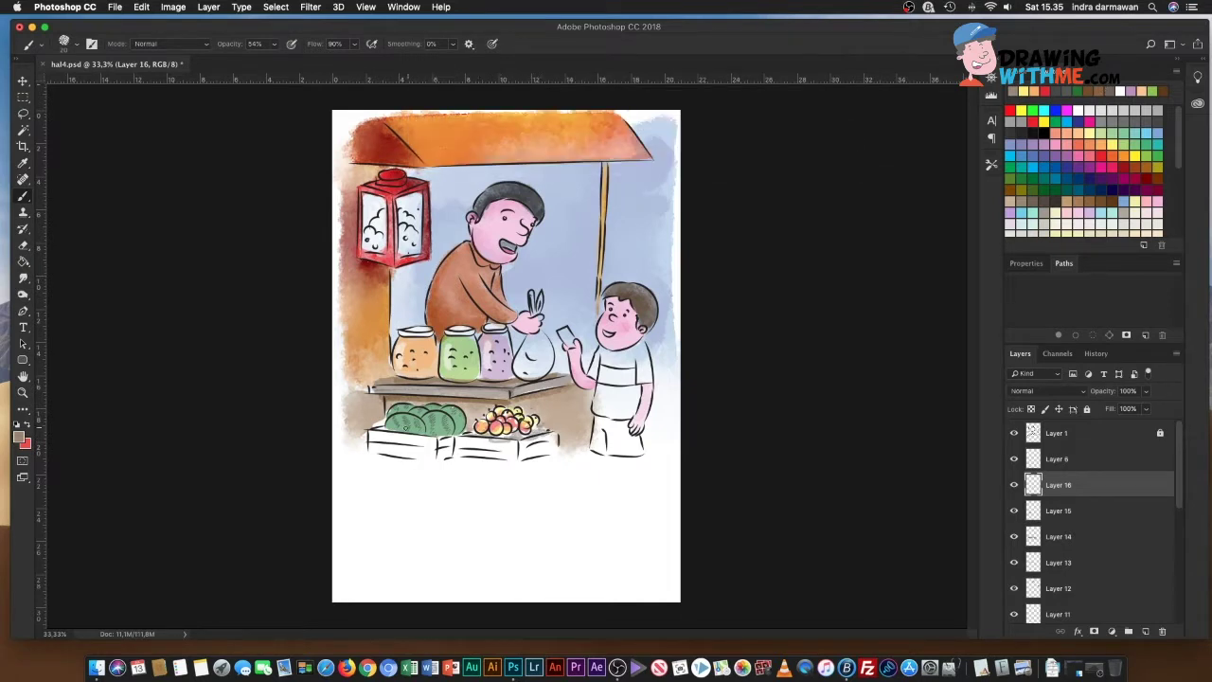
drag(372, 434, 452, 437)
mouse_move(370, 436)
mouse_down()
mouse_move(447, 447)
mouse_move(405, 451)
mouse_move(426, 454)
mouse_move(555, 441)
mouse_up()
mouse_move(458, 450)
mouse_down()
mouse_move(553, 447)
mouse_move(523, 449)
mouse_up()
Step: Paint red-orange along the crates' lower edge and smudge it soft
click(1049, 133)
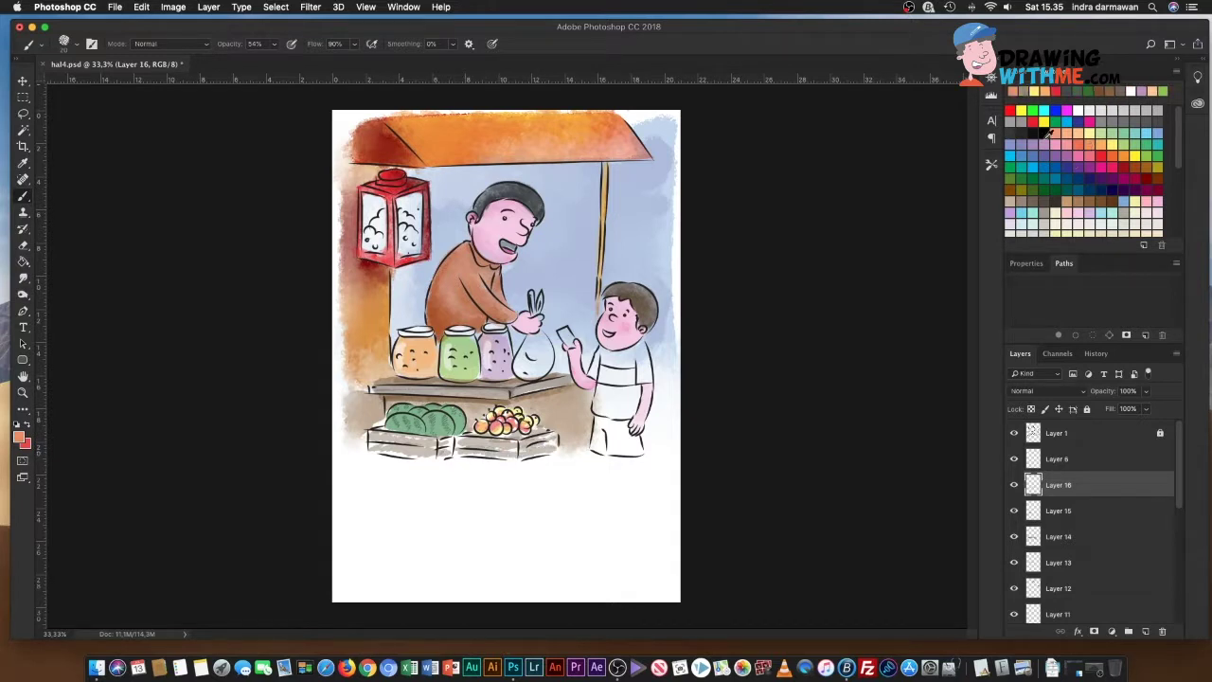
click(76, 43)
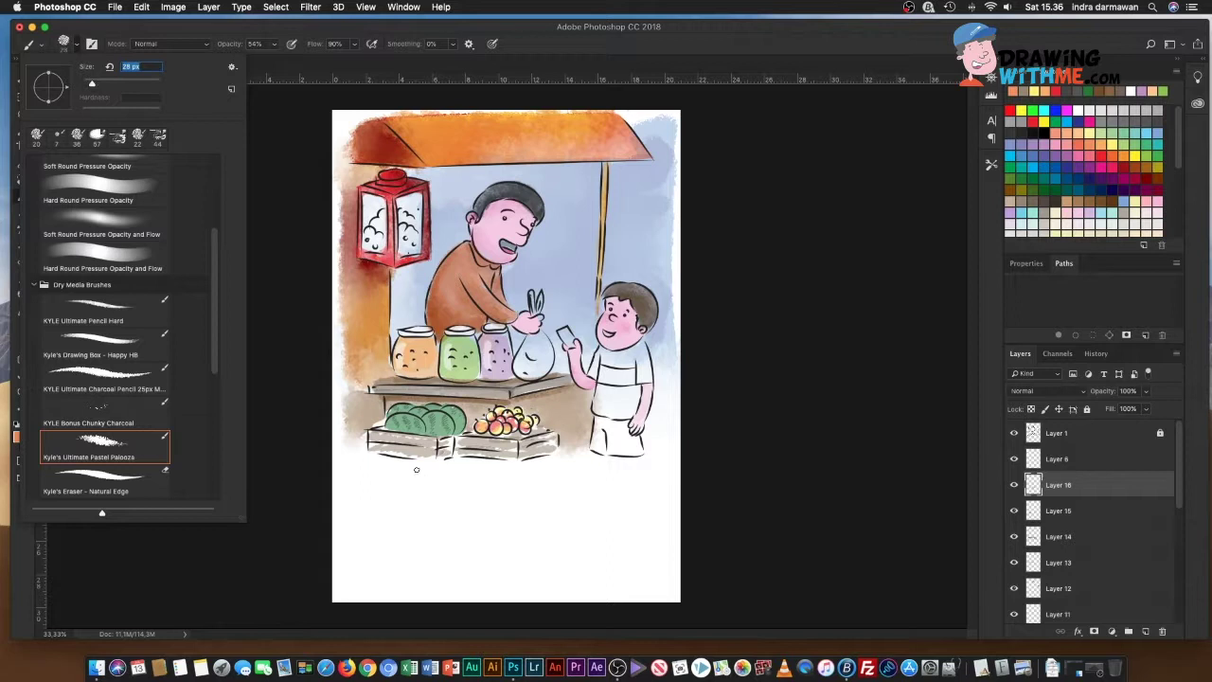
mouse_move(398, 450)
mouse_down()
mouse_move(367, 451)
mouse_move(440, 457)
mouse_move(464, 443)
mouse_move(527, 459)
mouse_up()
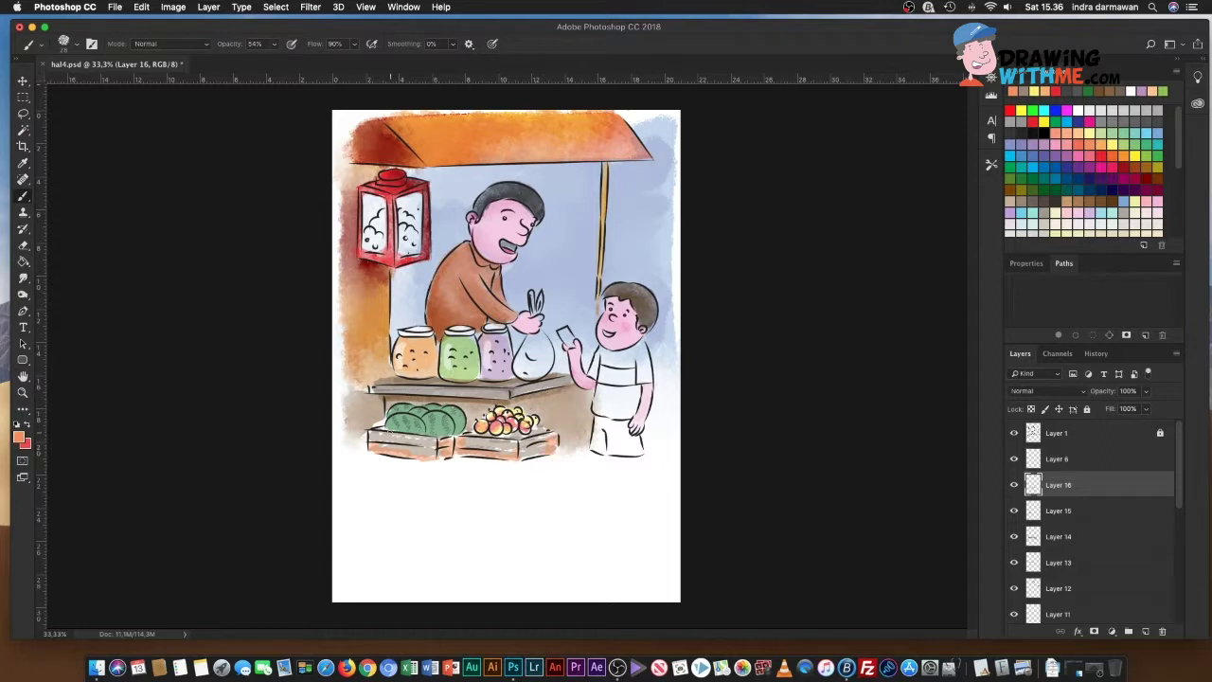
click(28, 265)
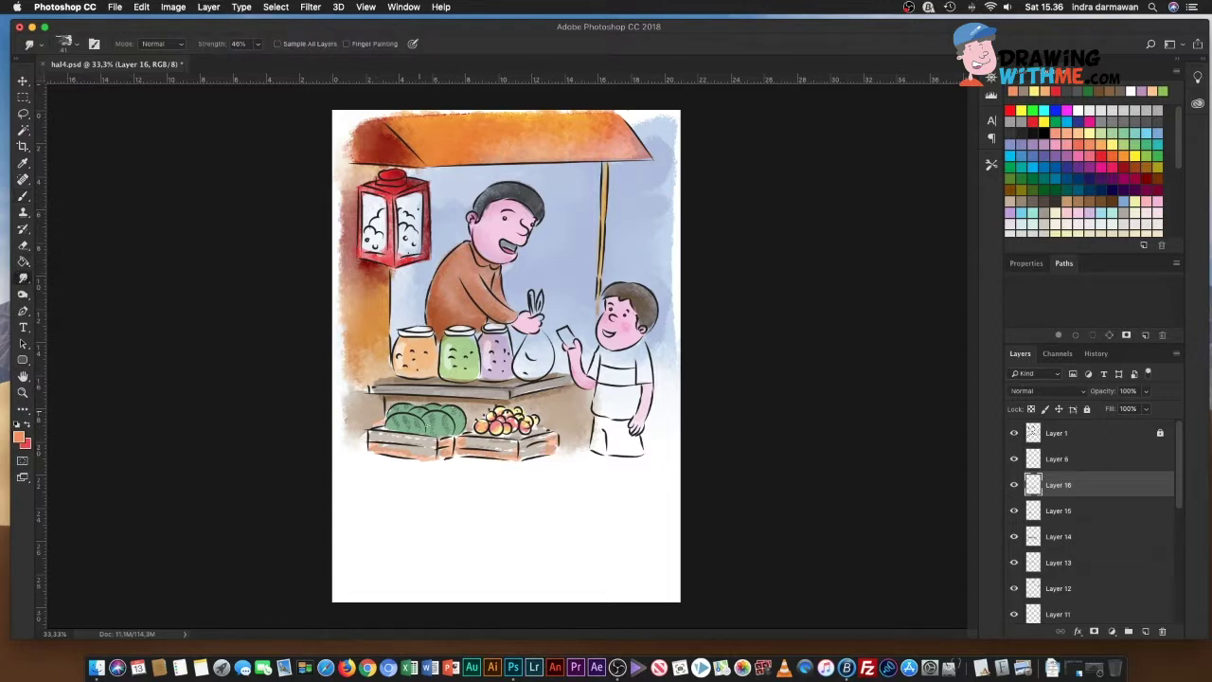
drag(426, 445, 553, 449)
drag(369, 445, 375, 454)
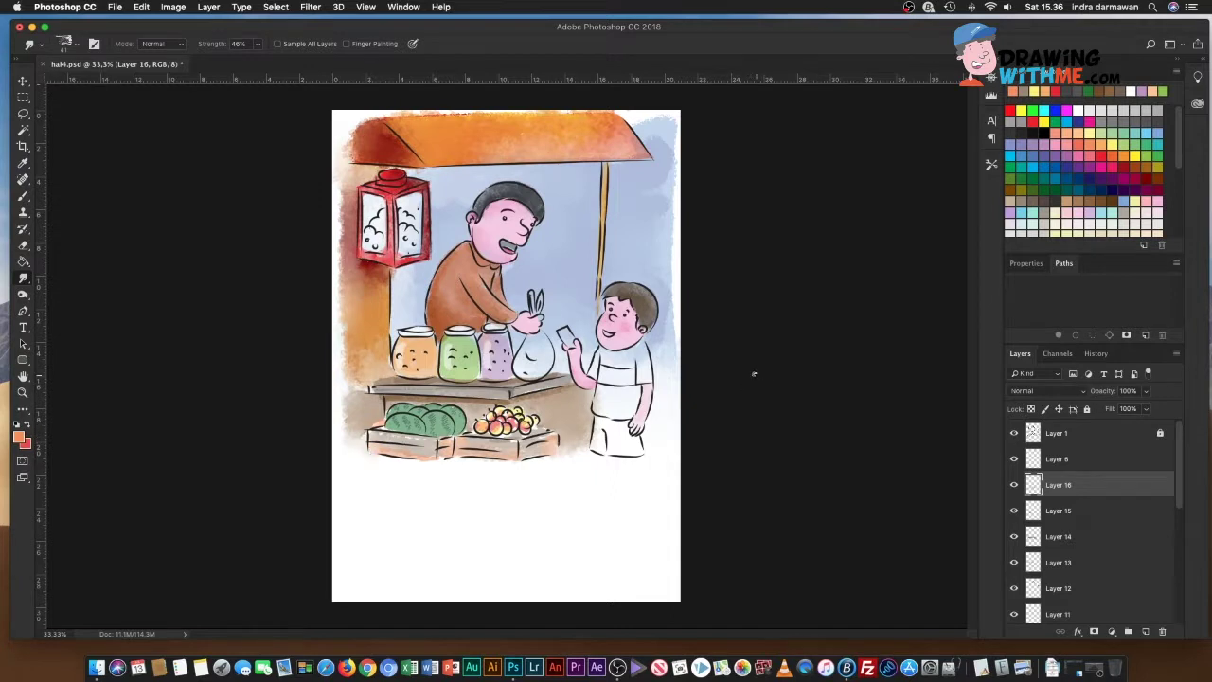
click(23, 81)
Step: Shade the shopkeeper's arm dark red on Layer 9 and save the illustration
right_click(453, 276)
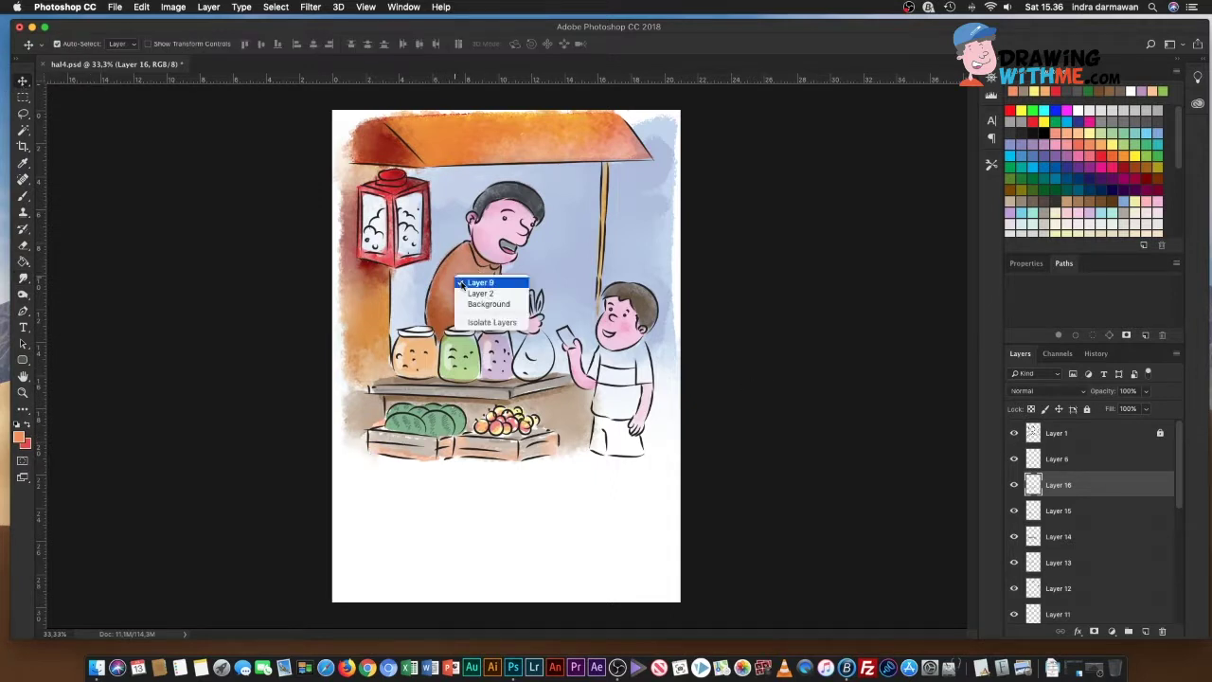
click(469, 281)
click(24, 197)
click(1154, 174)
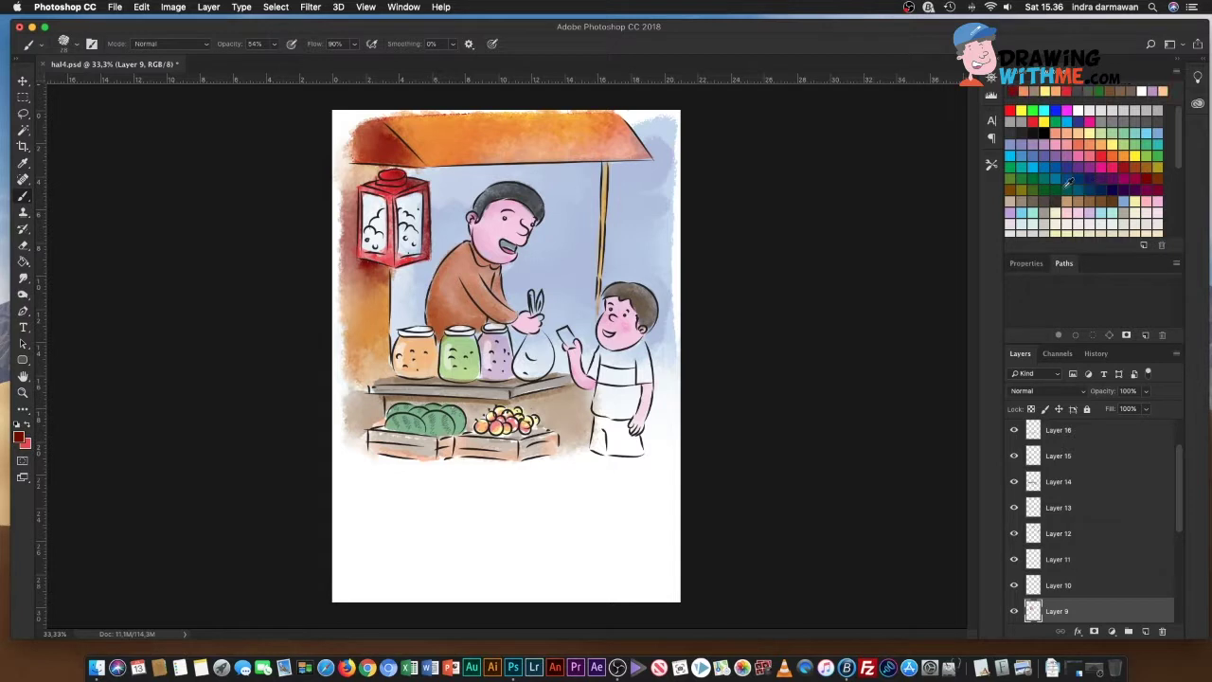
drag(455, 280, 481, 320)
click(23, 276)
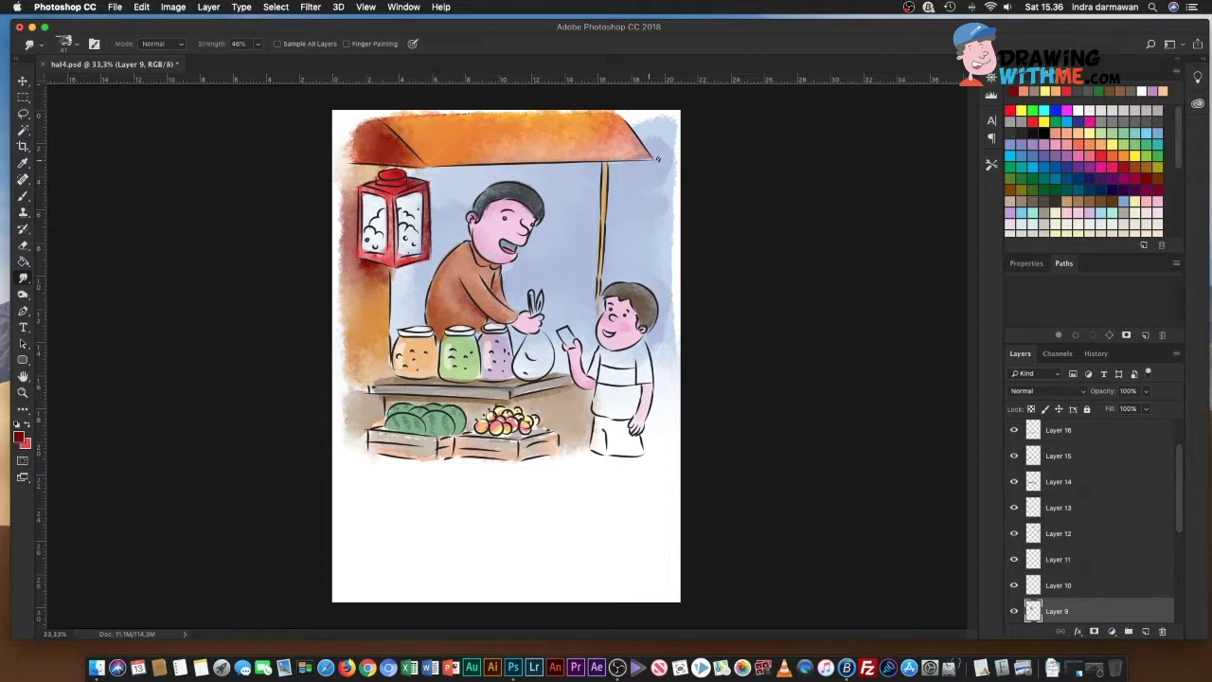
key(ctrl+s)
Step: Make Layer 2 the working layer and set the brush colour to white
key(v)
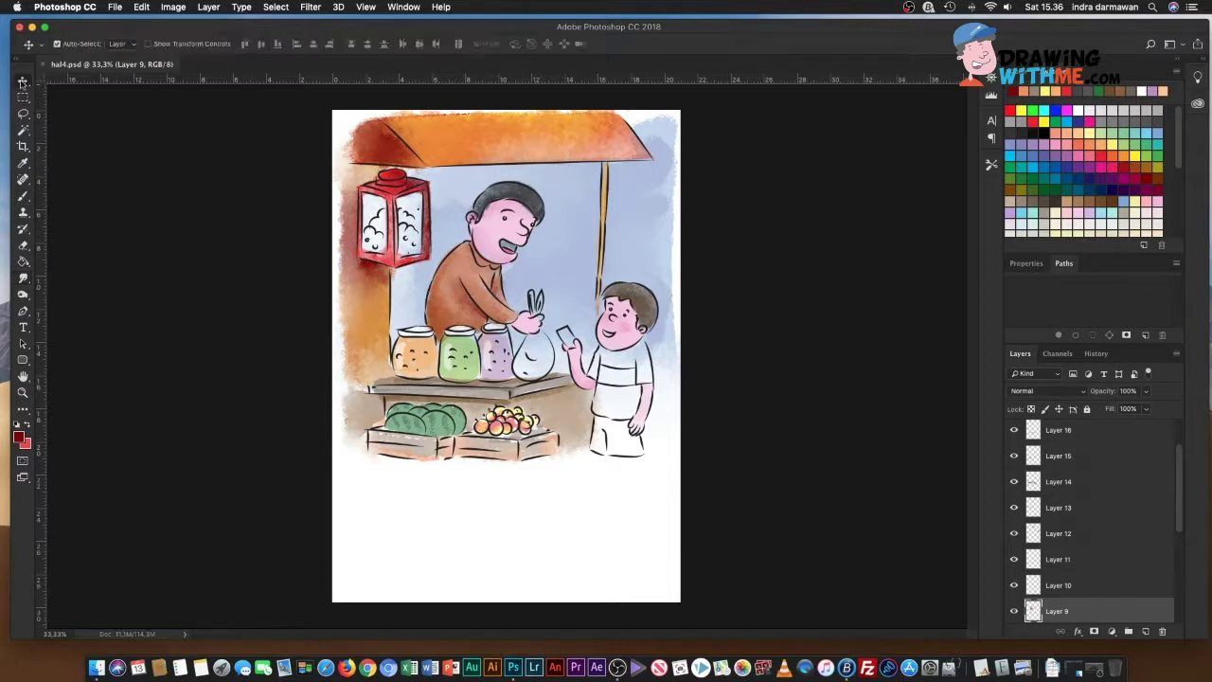
right_click(539, 353)
click(558, 353)
key(b)
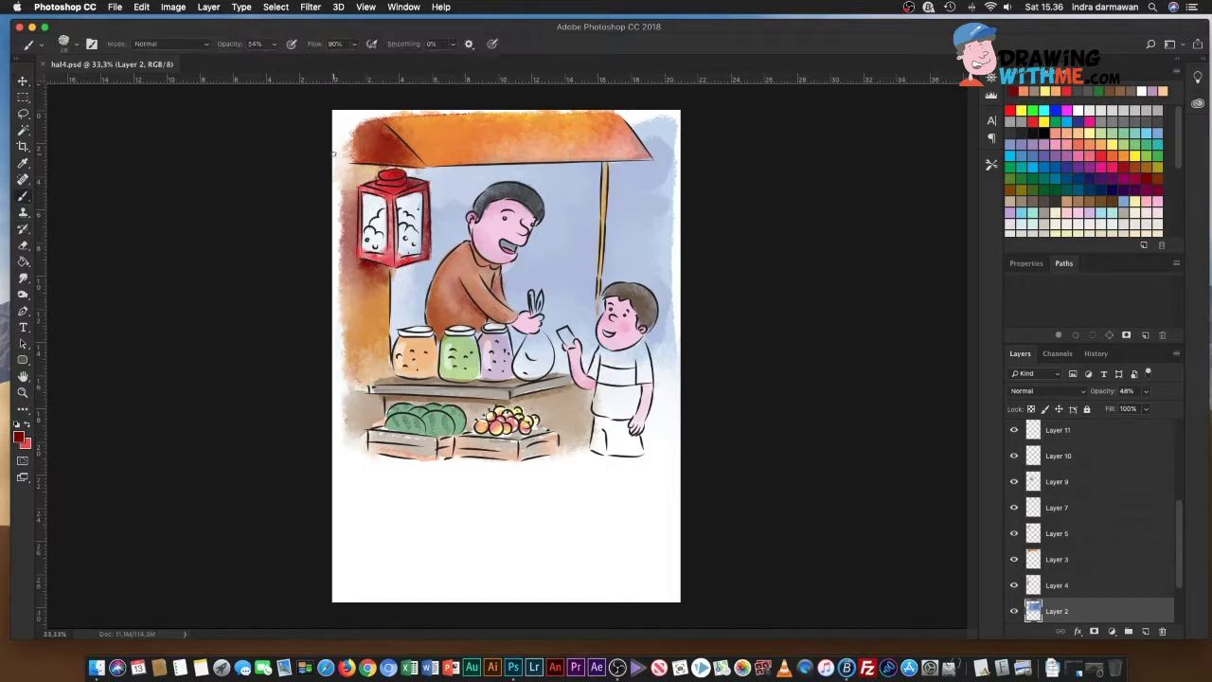
click(1097, 110)
click(65, 43)
click(529, 356)
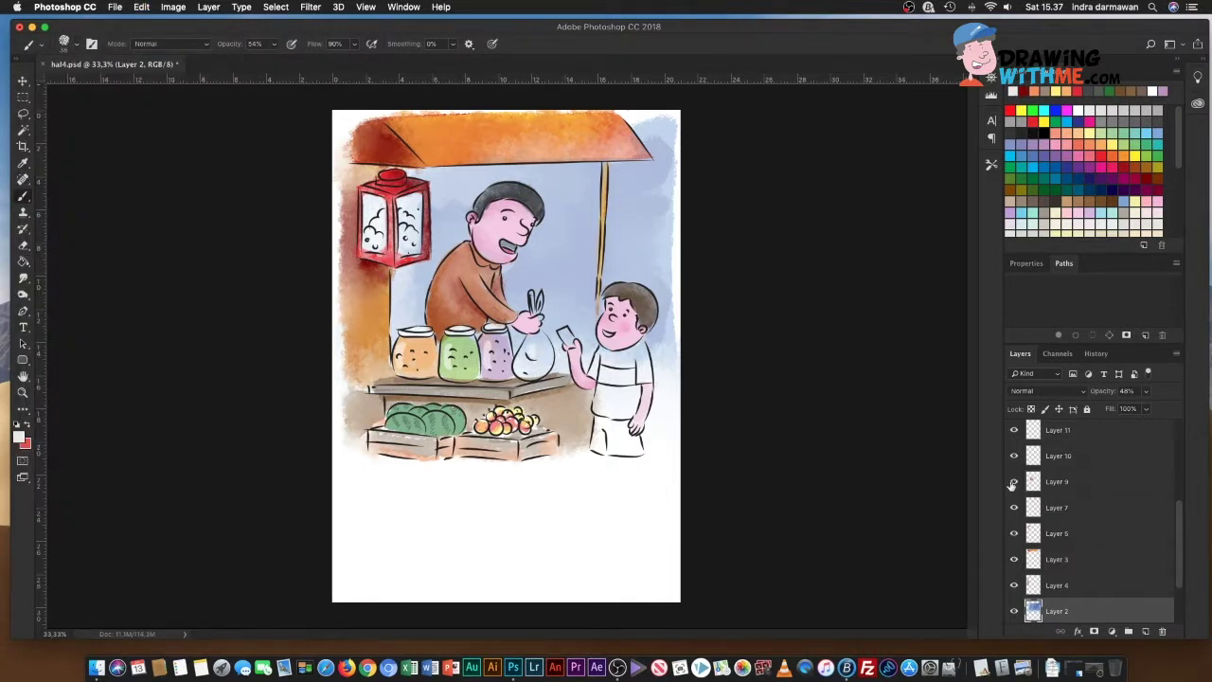
Step: On a new layer above Layer 10, paint the plastic bag white at 78% opacity
click(1146, 630)
drag(1079, 606, 1080, 445)
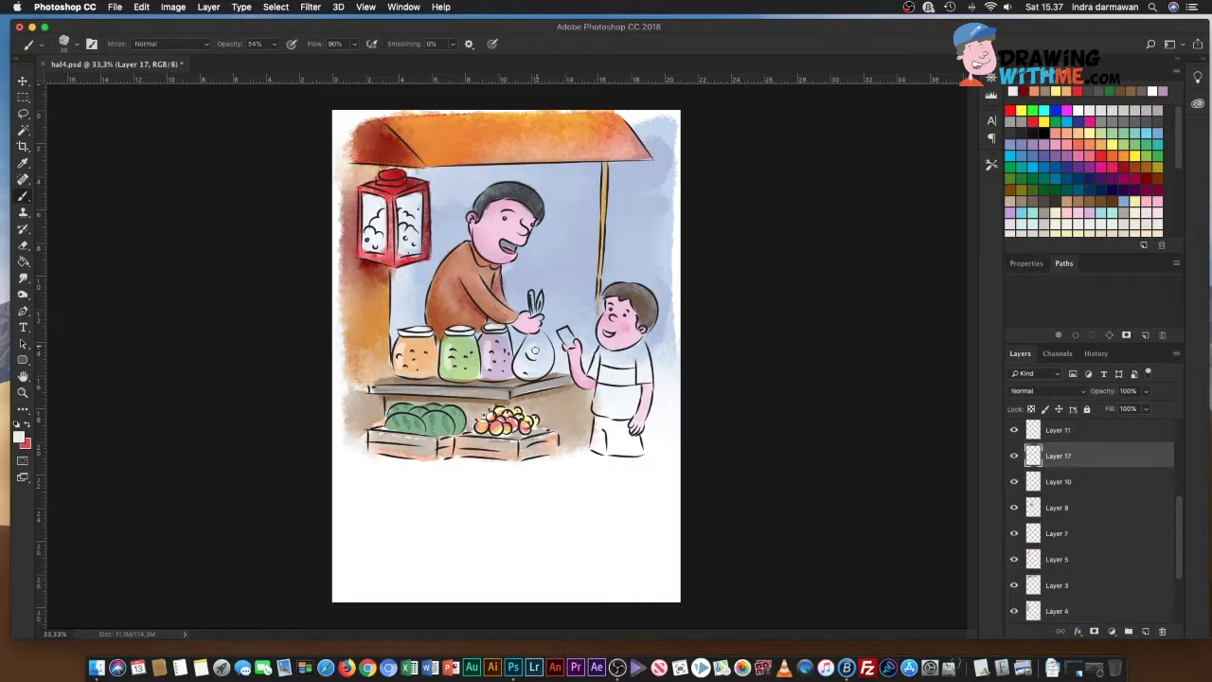
key(7)
key(8)
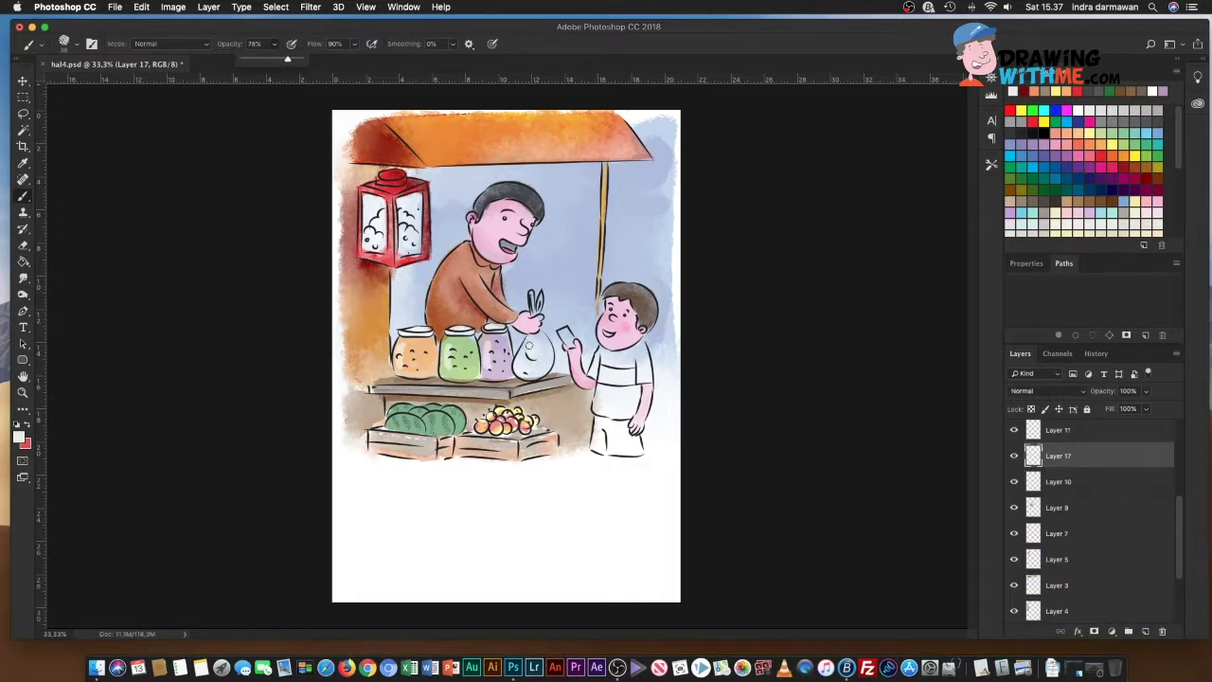
mouse_move(545, 362)
mouse_down()
mouse_move(544, 332)
mouse_move(528, 379)
mouse_move(535, 305)
mouse_up()
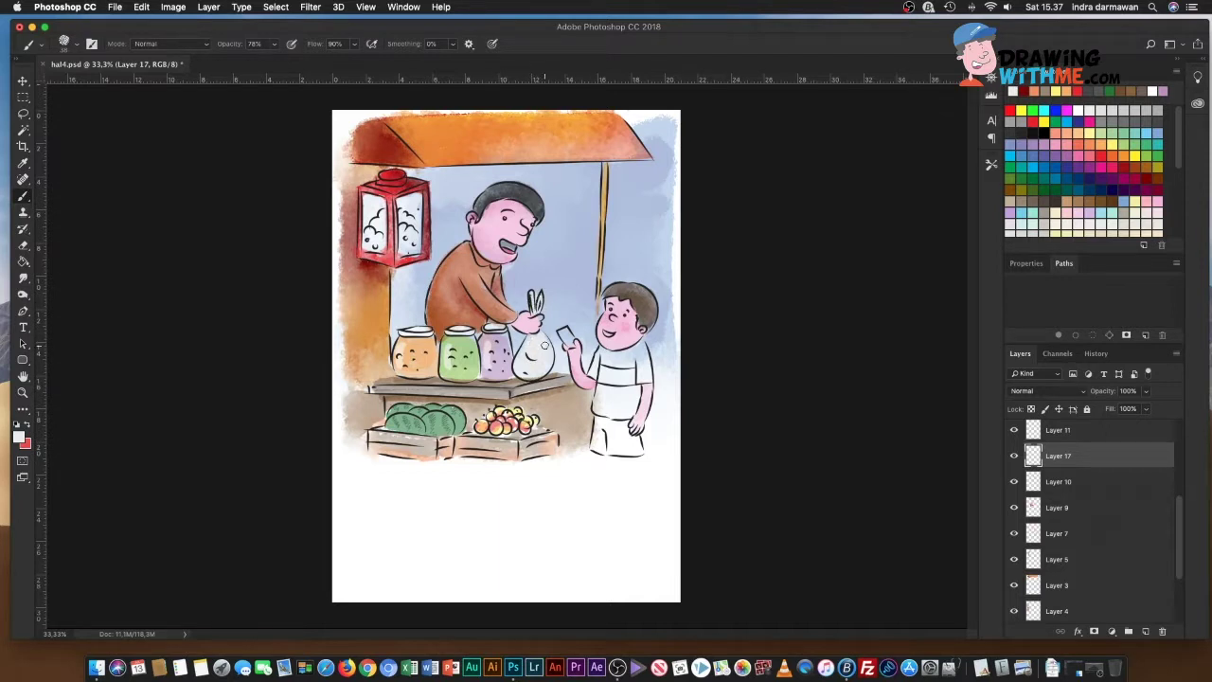
drag(536, 363, 530, 348)
click(23, 82)
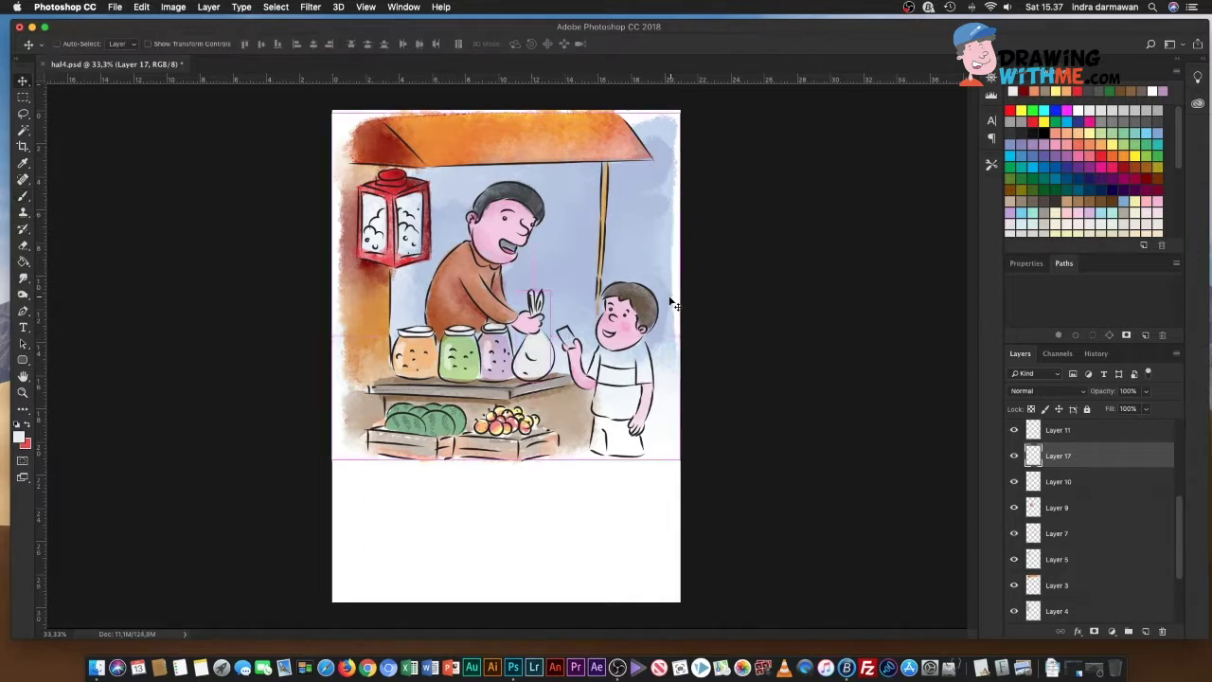
Step: On a new layer, paint the card in the boy's hand orange
click(1145, 631)
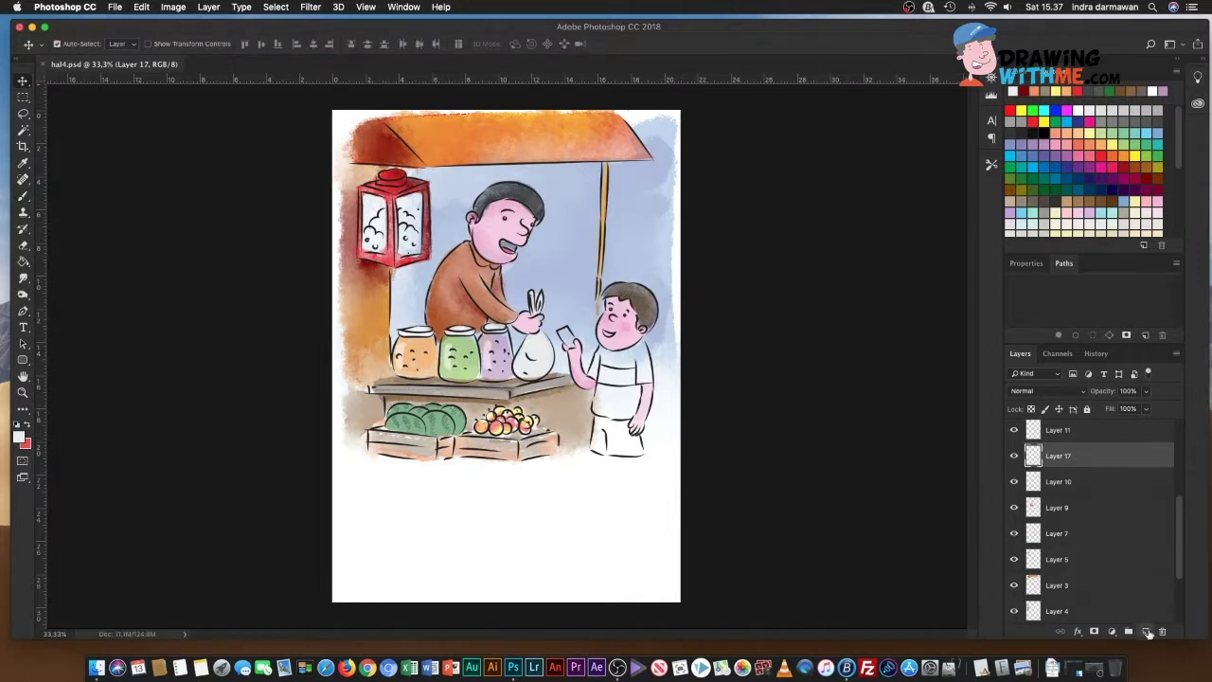
click(23, 195)
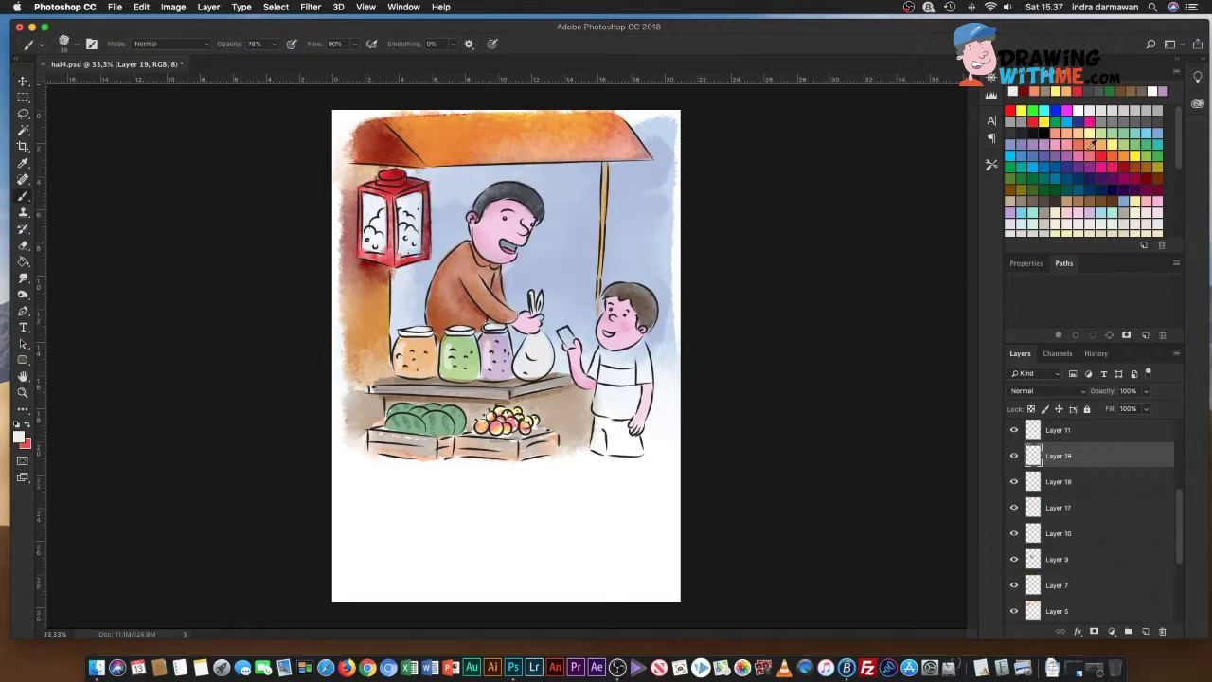
click(1097, 141)
drag(565, 336, 569, 342)
Step: On another new layer, paint the boy's shirt red
click(1146, 631)
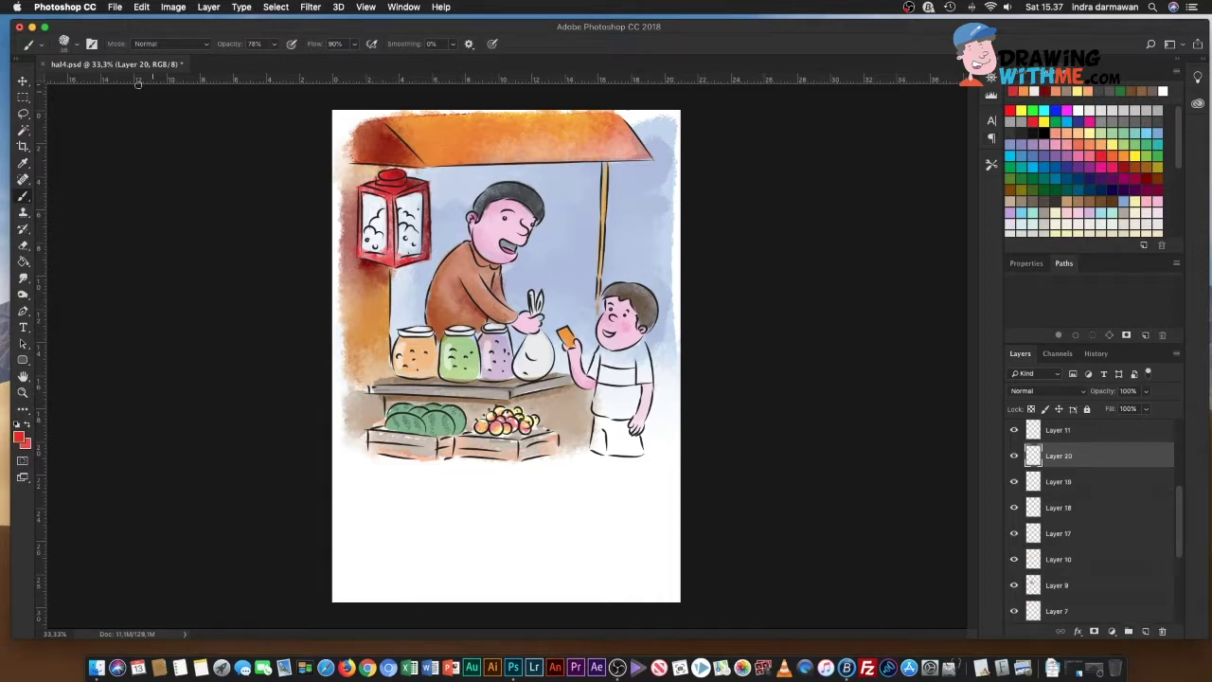
click(74, 45)
key(Return)
mouse_move(591, 353)
mouse_down()
mouse_move(608, 377)
mouse_move(607, 362)
mouse_move(648, 356)
mouse_move(657, 388)
mouse_move(593, 417)
mouse_move(638, 389)
mouse_move(606, 425)
mouse_move(631, 395)
mouse_move(623, 409)
mouse_up()
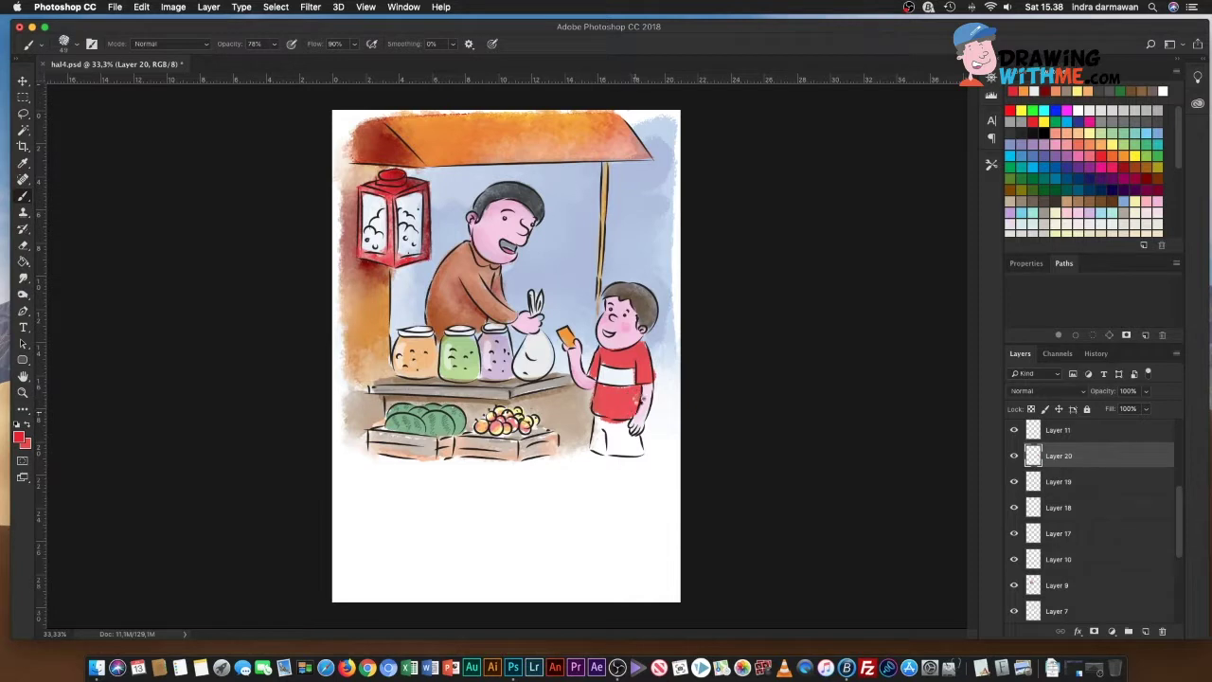
key(e)
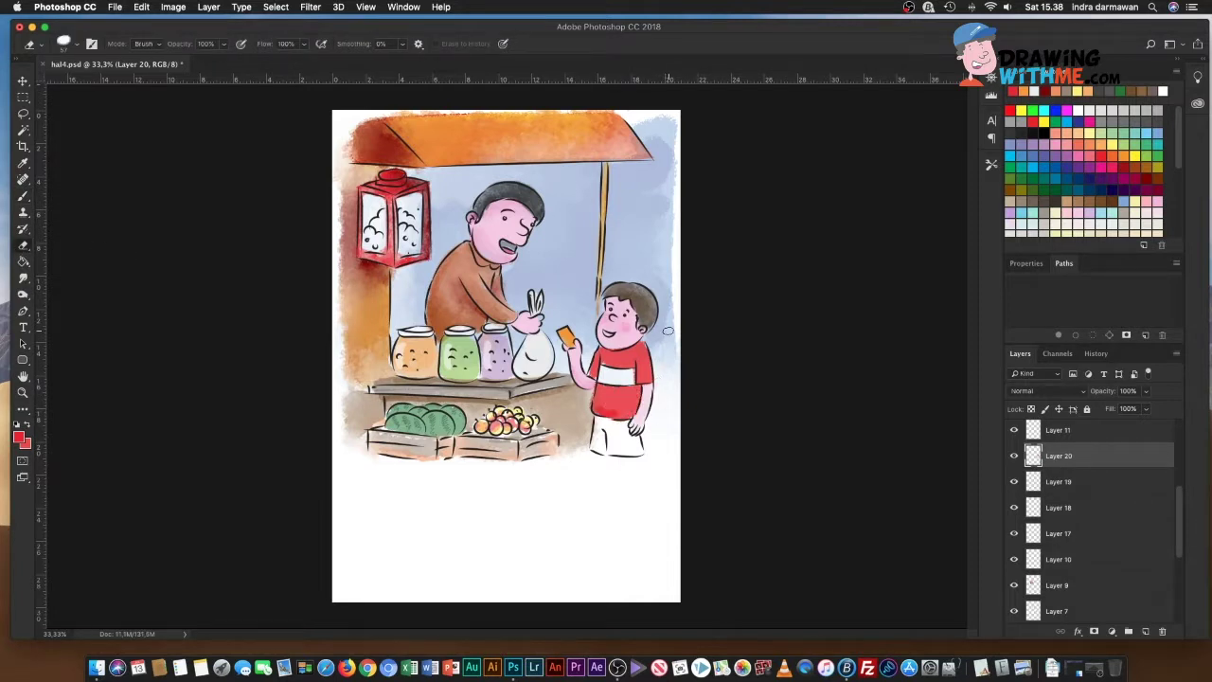
key(b)
Step: Paint a yellow stripe across the shirt band and the boy's shorts blue
click(1135, 157)
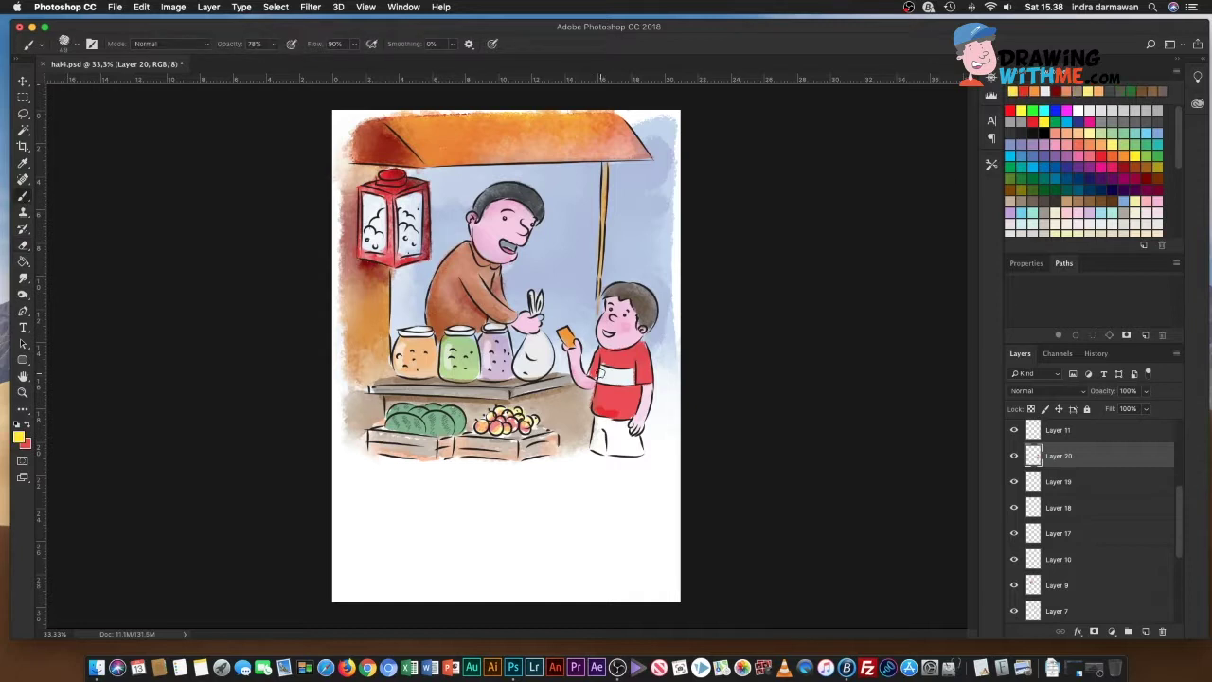
drag(607, 376, 627, 376)
click(1049, 171)
mouse_move(598, 423)
mouse_down()
mouse_move(600, 447)
mouse_move(611, 424)
mouse_move(632, 436)
mouse_move(606, 455)
mouse_move(640, 455)
mouse_move(603, 452)
mouse_up()
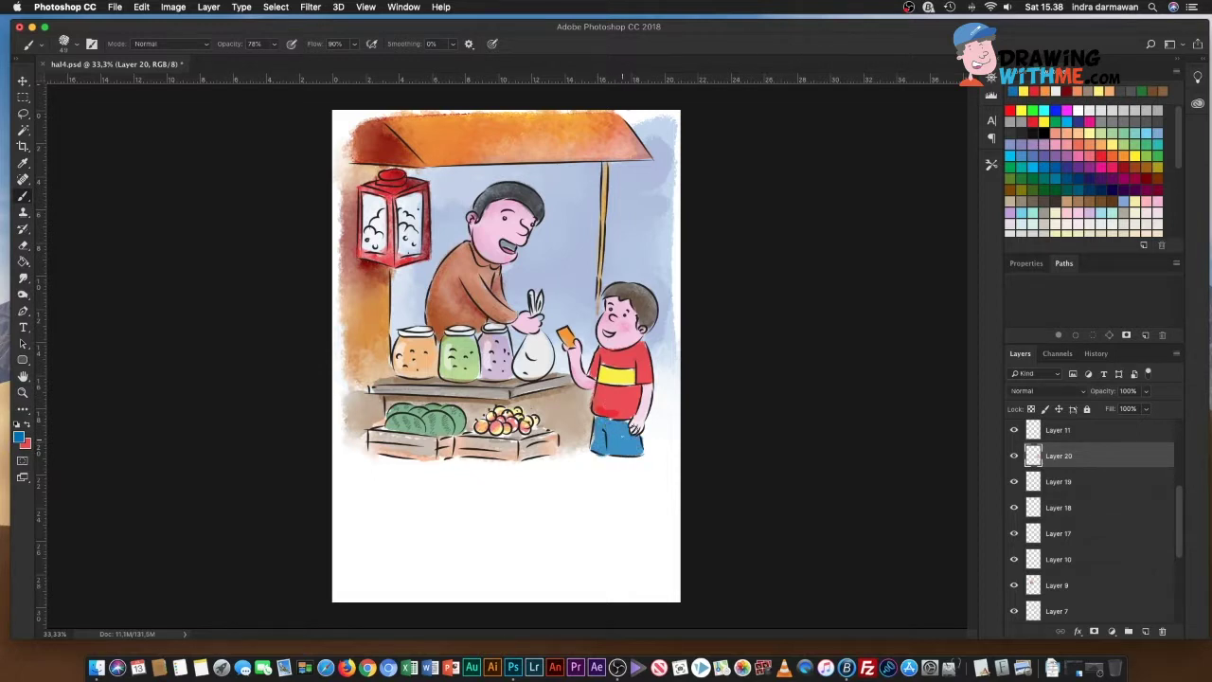
Step: Smudge the yellow stripe softly into the red shirt
click(1034, 160)
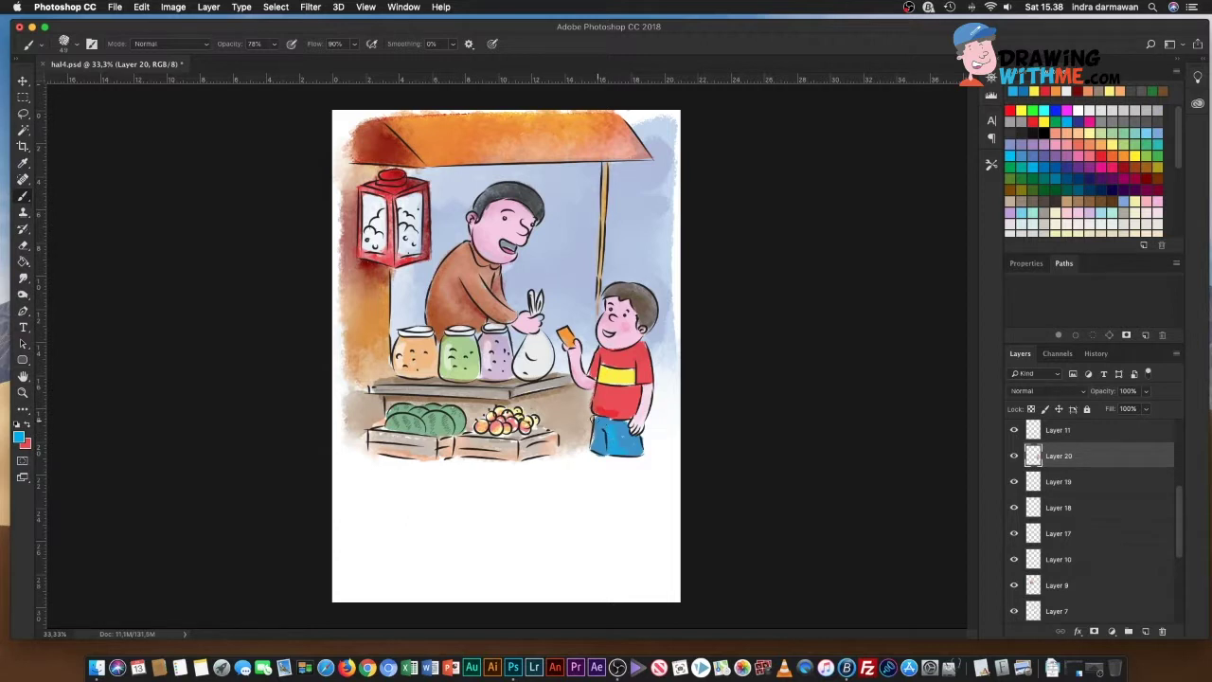
click(23, 277)
click(64, 43)
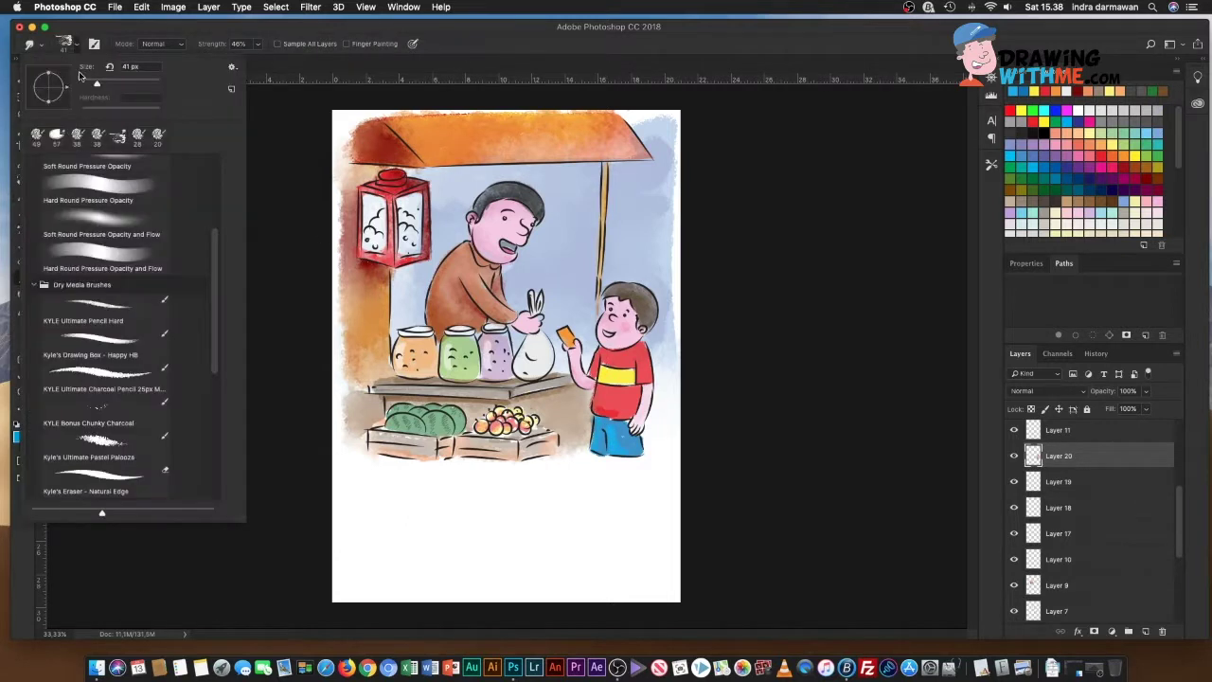
click(614, 363)
mouse_move(606, 365)
mouse_down()
mouse_move(653, 371)
mouse_move(597, 413)
mouse_up()
mouse_move(631, 412)
mouse_down()
mouse_move(606, 400)
mouse_move(651, 364)
mouse_up()
Step: Blend the shirt colours, undo the last erase stroke in History, and save
drag(636, 445, 592, 372)
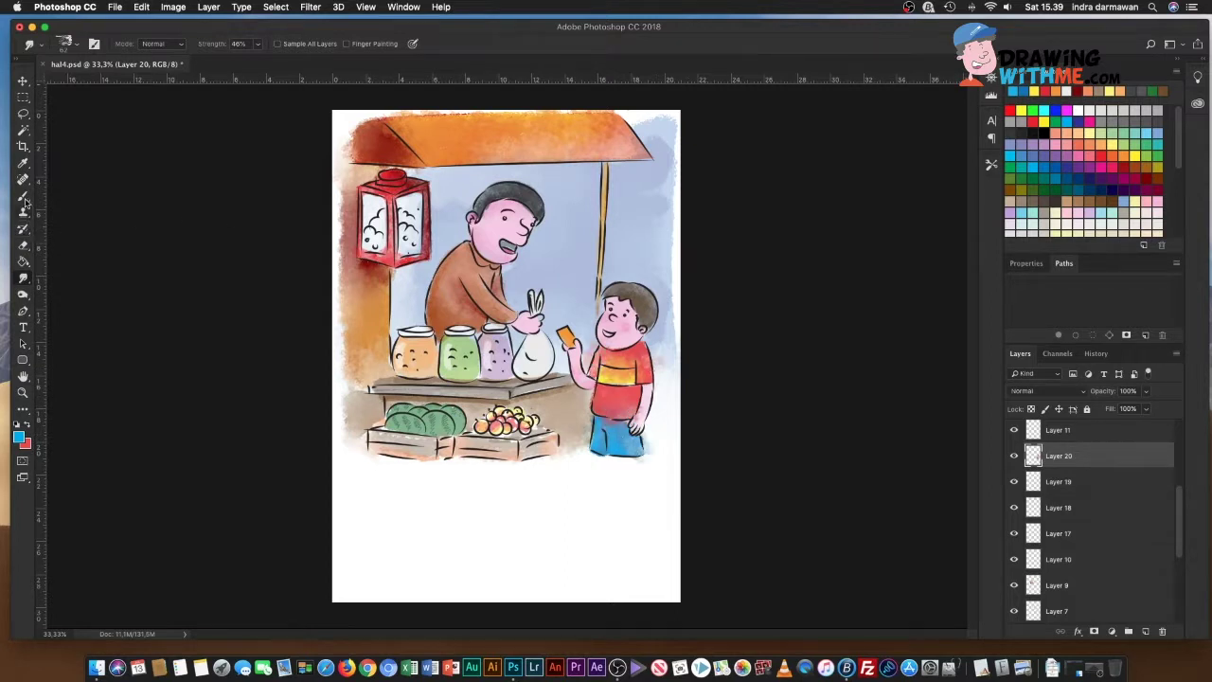
click(23, 245)
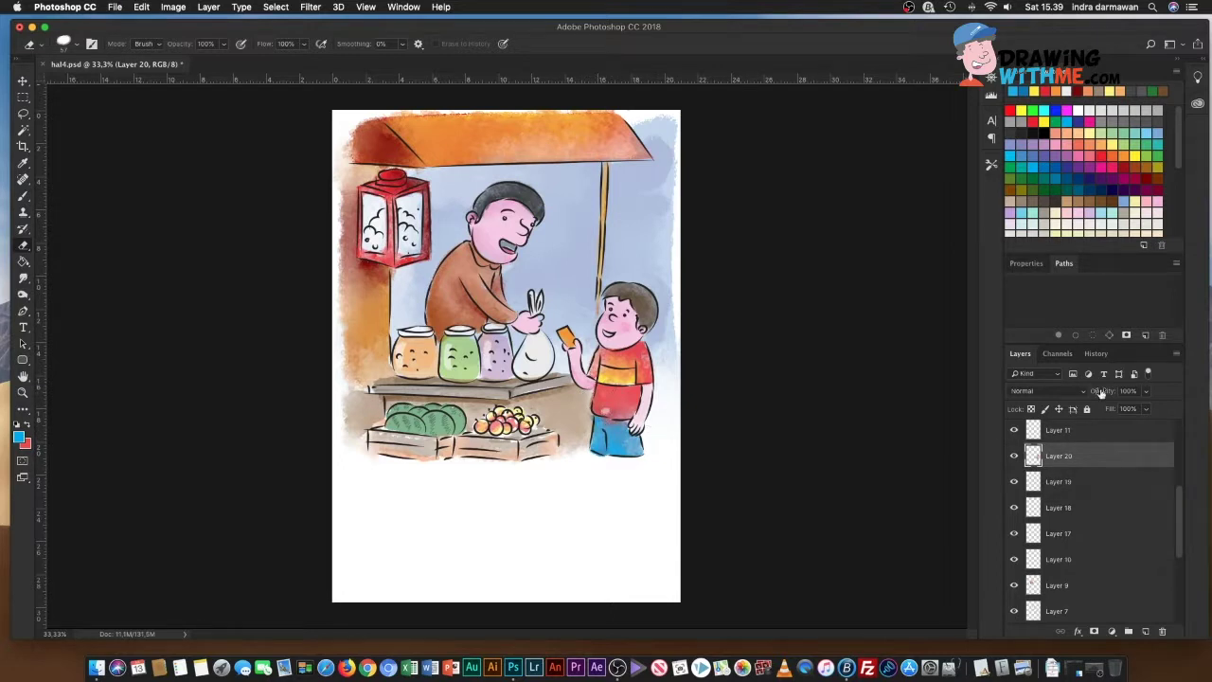
click(1095, 353)
click(1056, 514)
key(v)
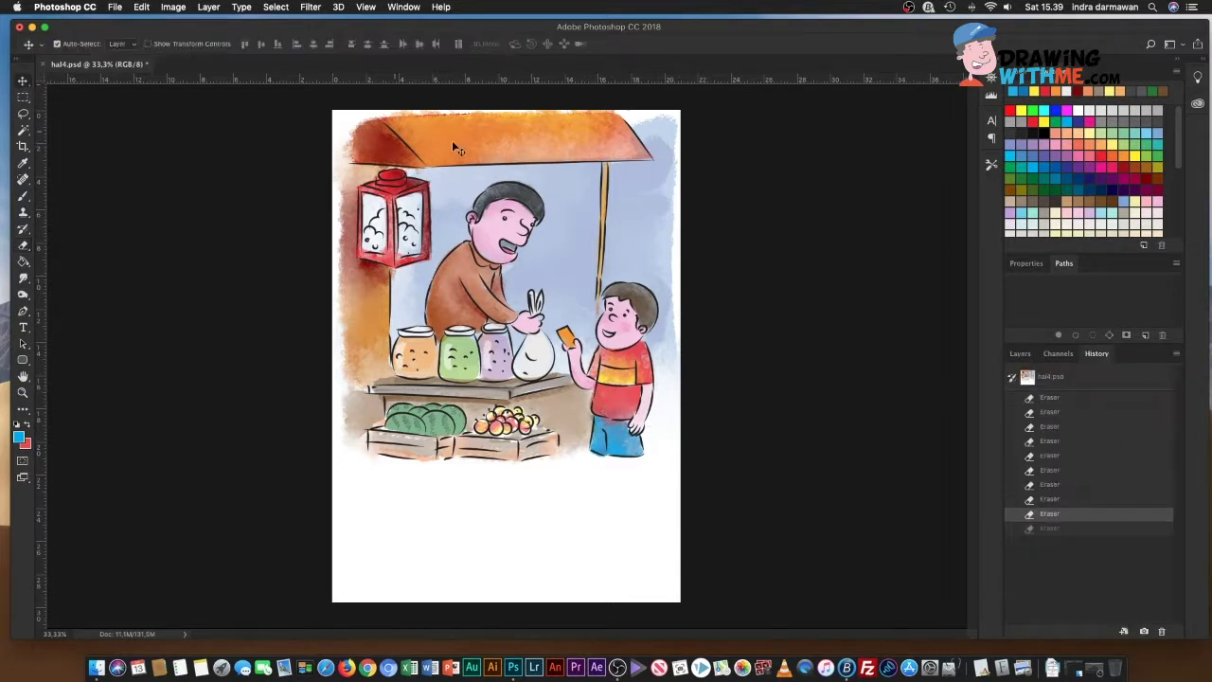
key(ctrl+s)
Step: Darken the background blue-grey around the shopkeeper's head and erase paint near the lantern's edge
key(b)
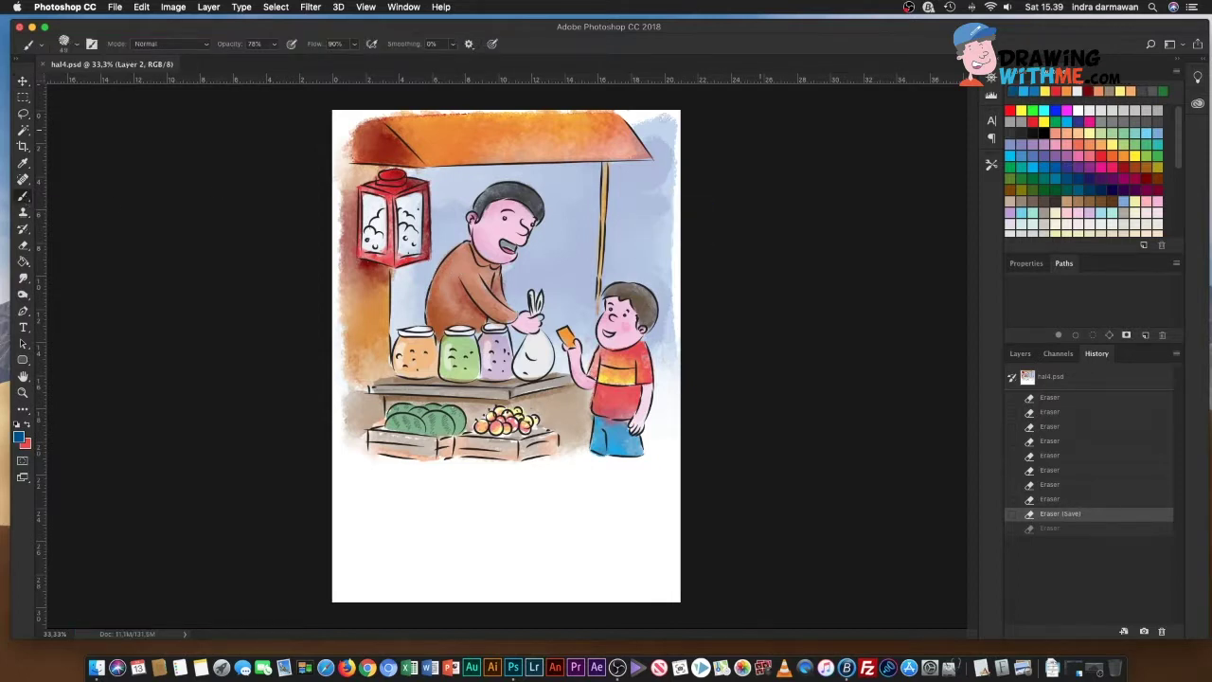
click(71, 44)
mouse_move(455, 190)
mouse_down()
mouse_move(530, 236)
mouse_move(540, 303)
mouse_move(592, 326)
mouse_move(565, 228)
mouse_up()
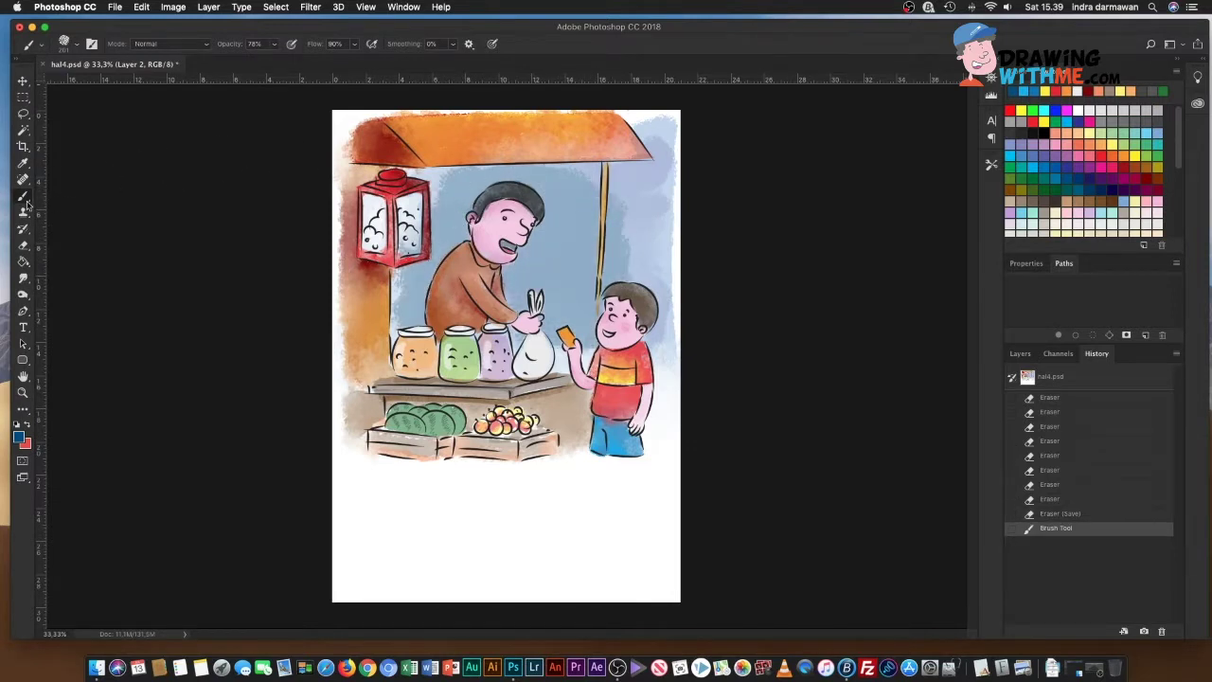
key(e)
mouse_move(407, 230)
mouse_down()
mouse_move(416, 254)
mouse_move(409, 216)
mouse_move(377, 200)
mouse_move(418, 195)
mouse_move(414, 248)
mouse_up()
click(412, 248)
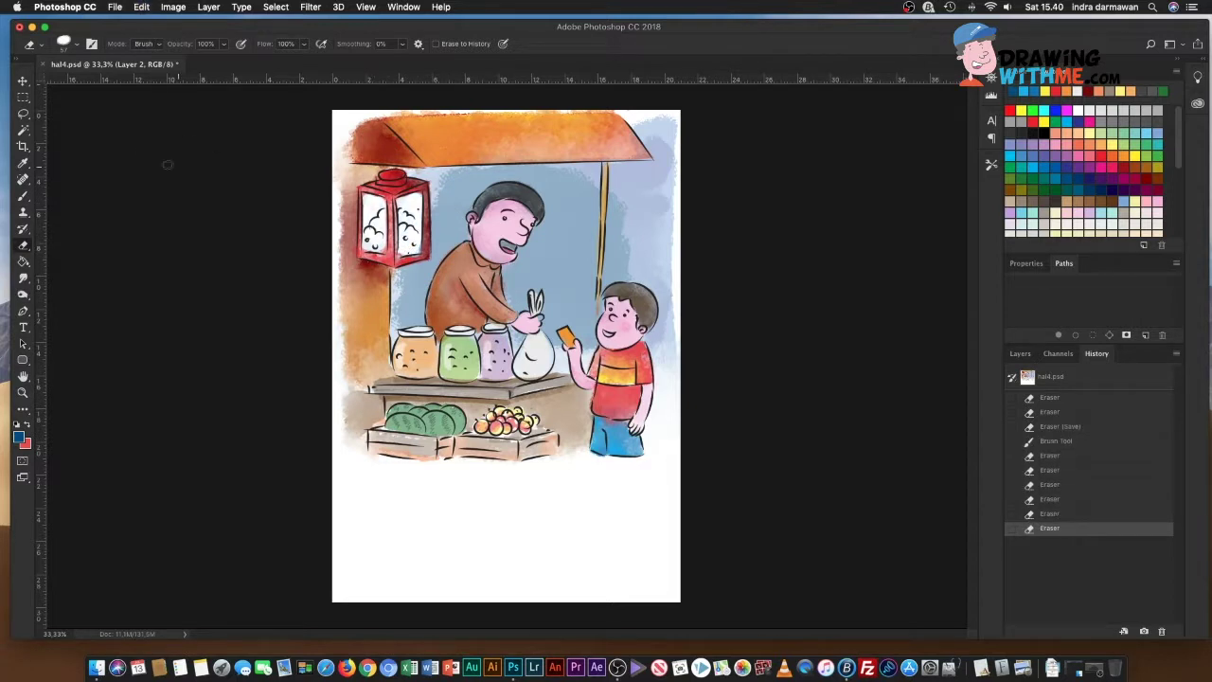
Step: Smudge the edges of the background wash on Layer 2
click(23, 83)
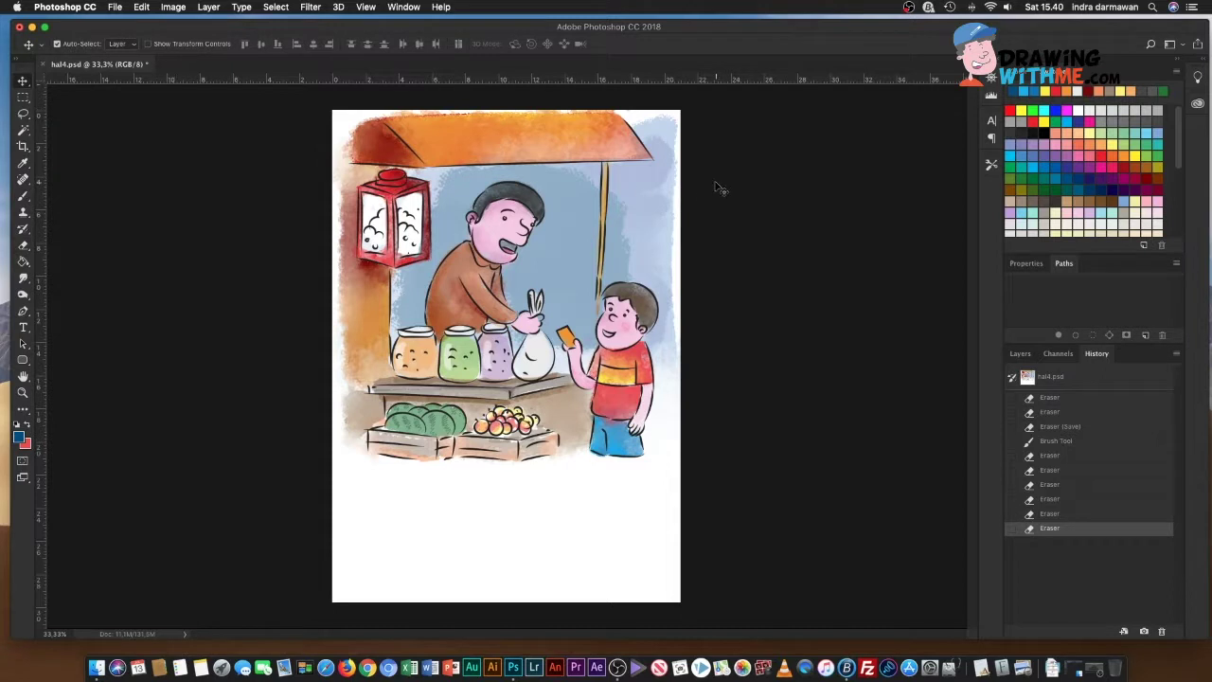
click(26, 279)
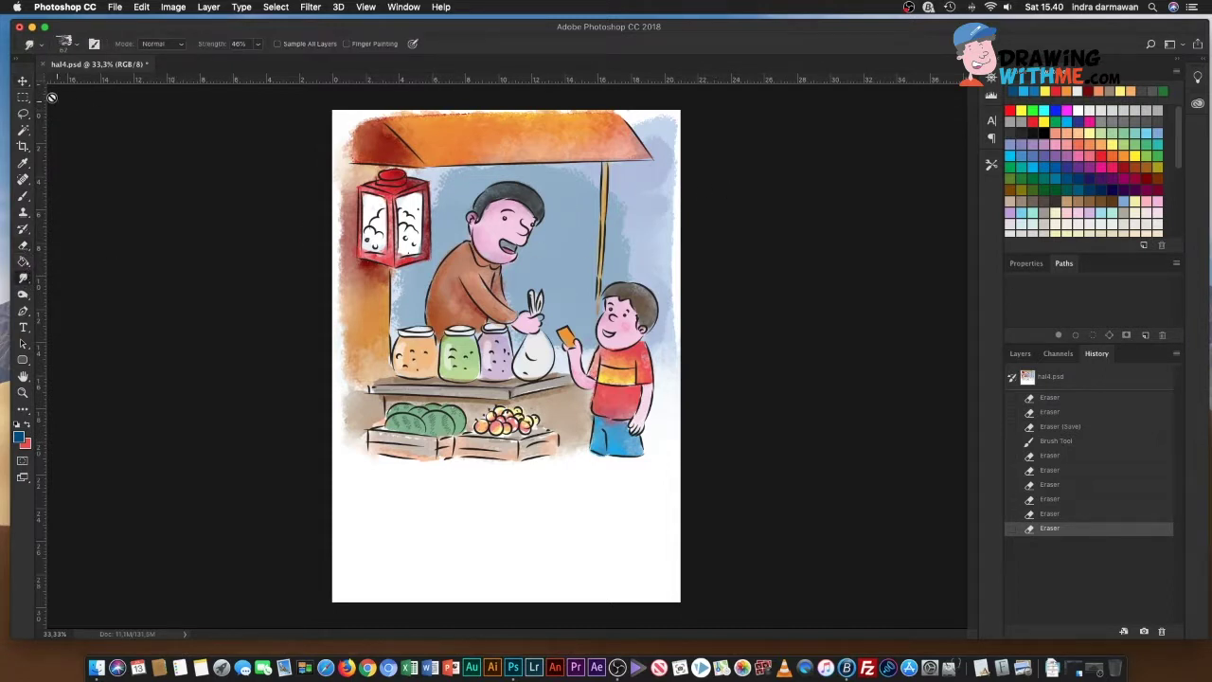
super+right_click(574, 214)
click(592, 219)
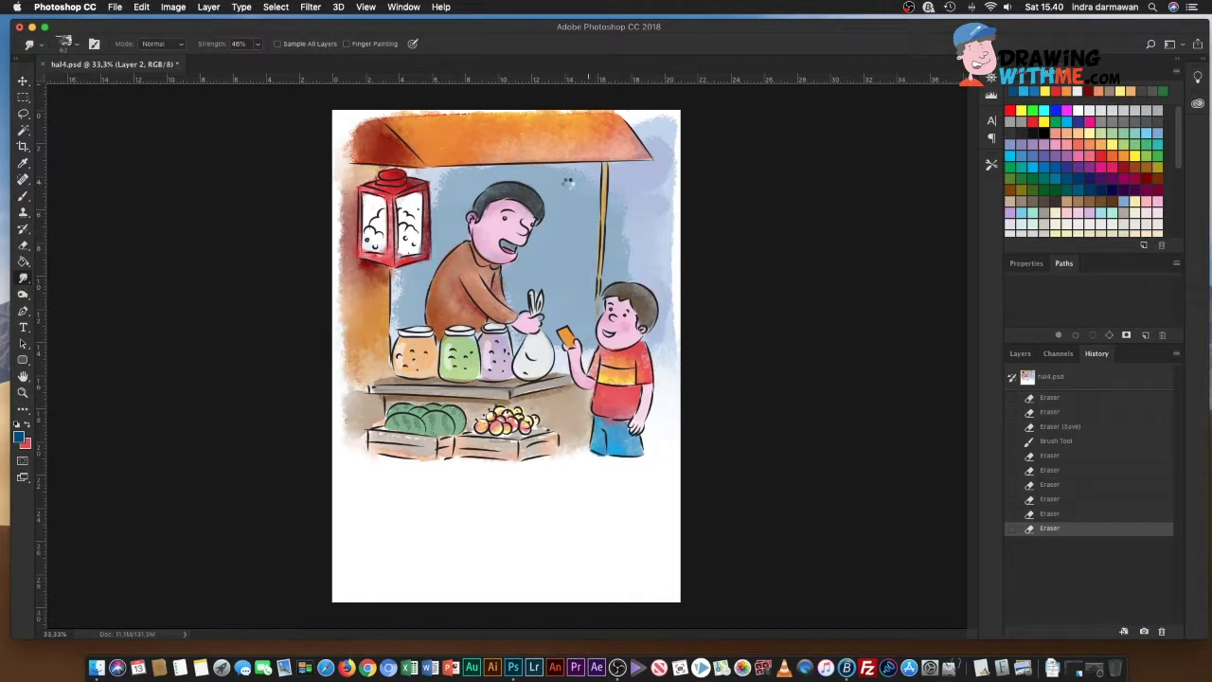
drag(404, 296, 407, 326)
drag(624, 228, 595, 273)
drag(560, 358, 581, 350)
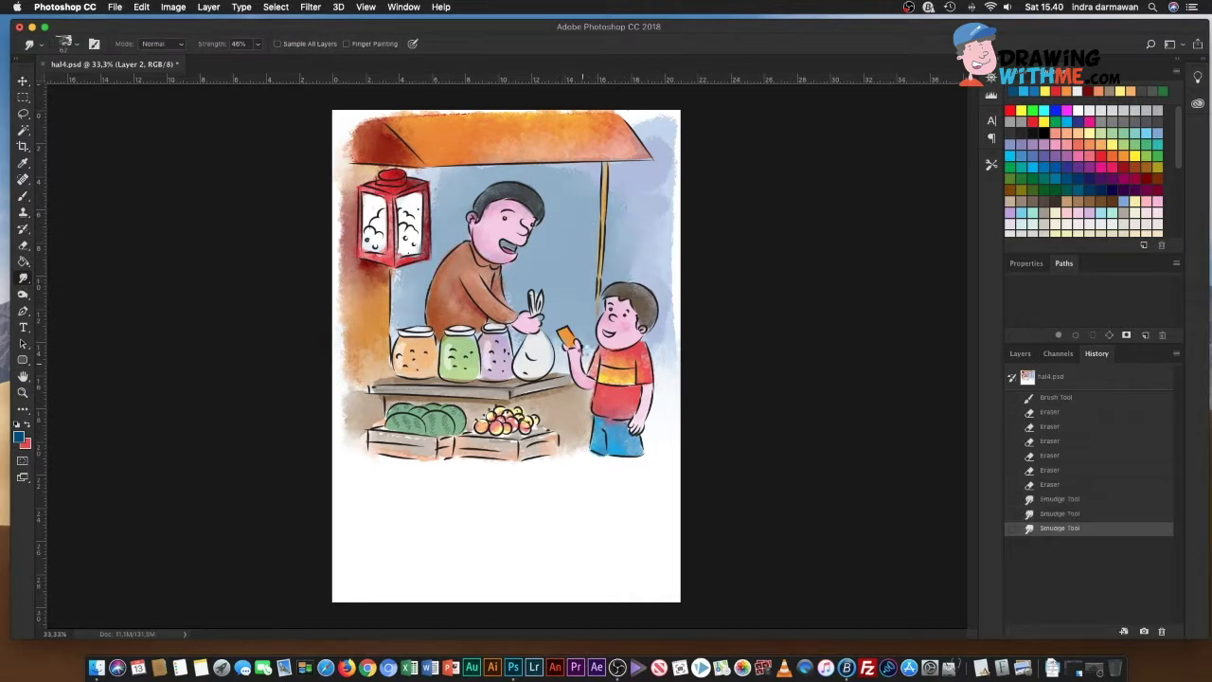
Step: Save the illustration and set dark grey as the brush colour
key(m)
key(super+s)
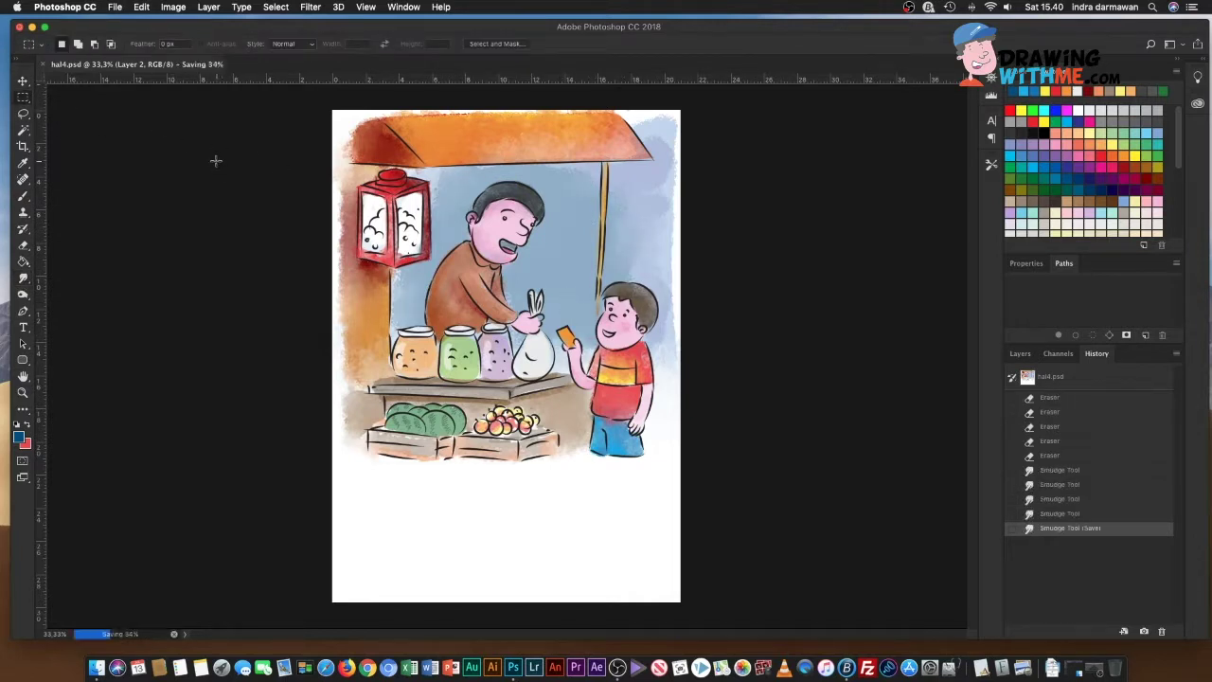
click(24, 196)
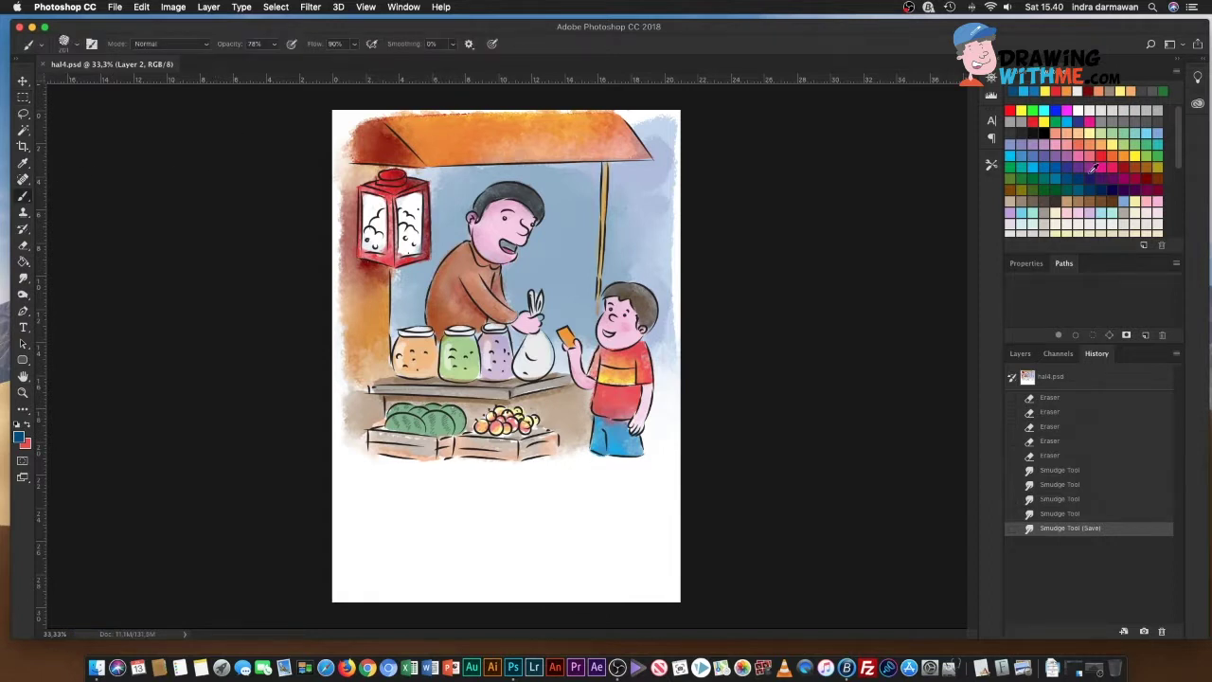
click(1144, 115)
click(64, 43)
Step: Streak the orange roof on Layer 21 with diagonal strokes
click(448, 159)
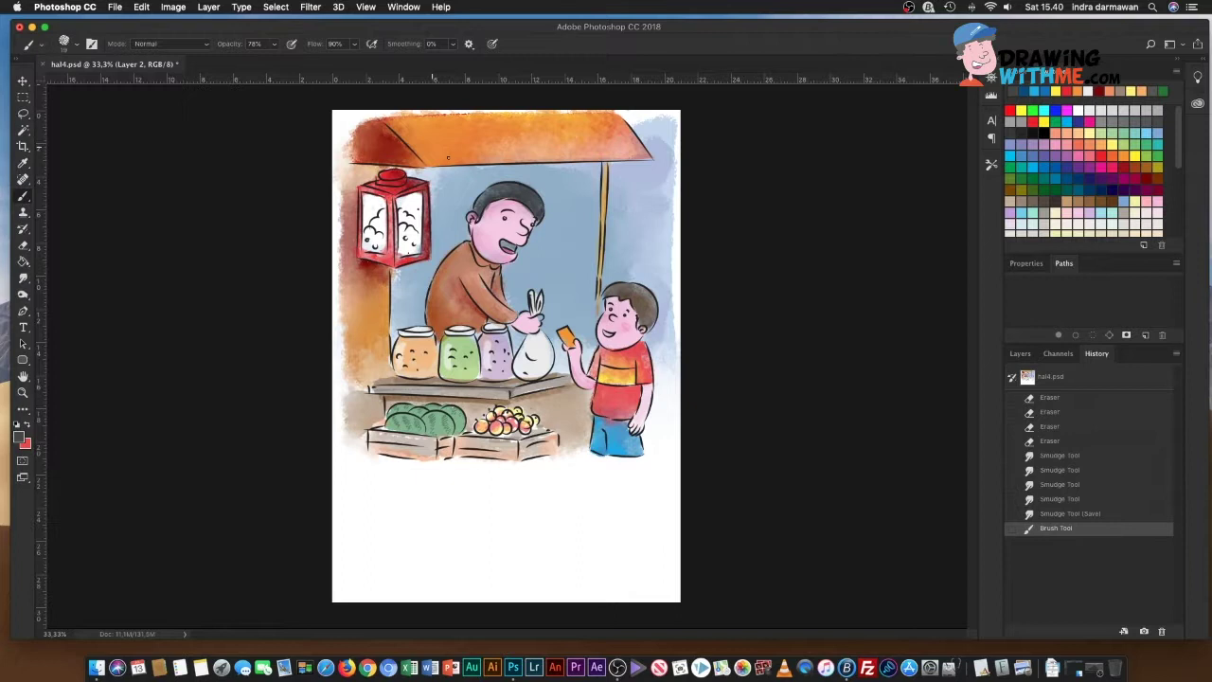
click(1020, 353)
scroll(1095, 587, down, 2)
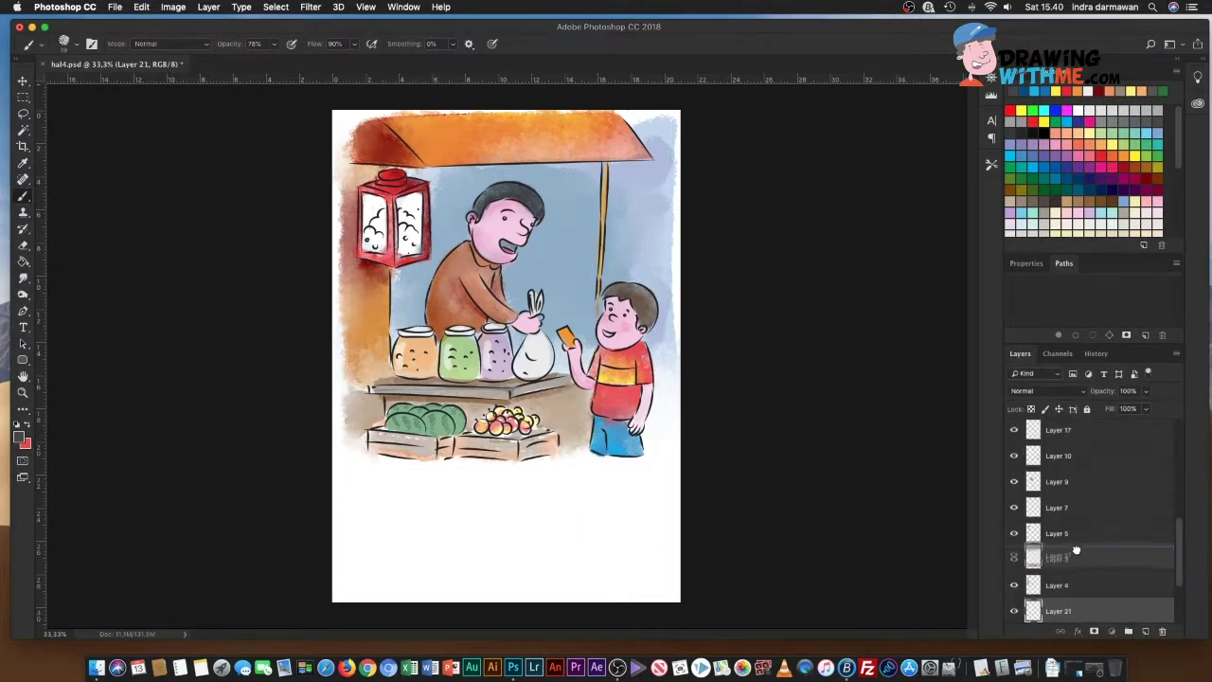
click(1068, 558)
mouse_move(407, 119)
mouse_down()
mouse_move(434, 149)
mouse_move(592, 159)
mouse_up()
drag(606, 125, 633, 157)
Step: Move Layer 21 to the top of the layer stack and pick blue for the brush
key(r)
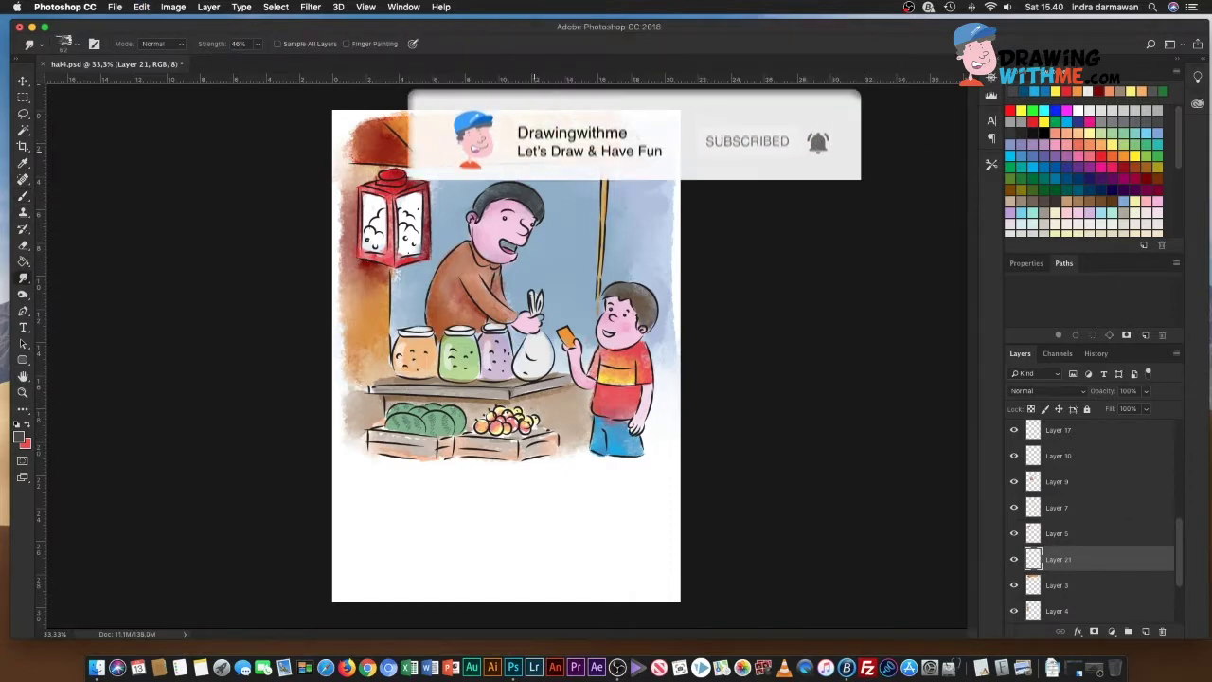
key(ctrl+e)
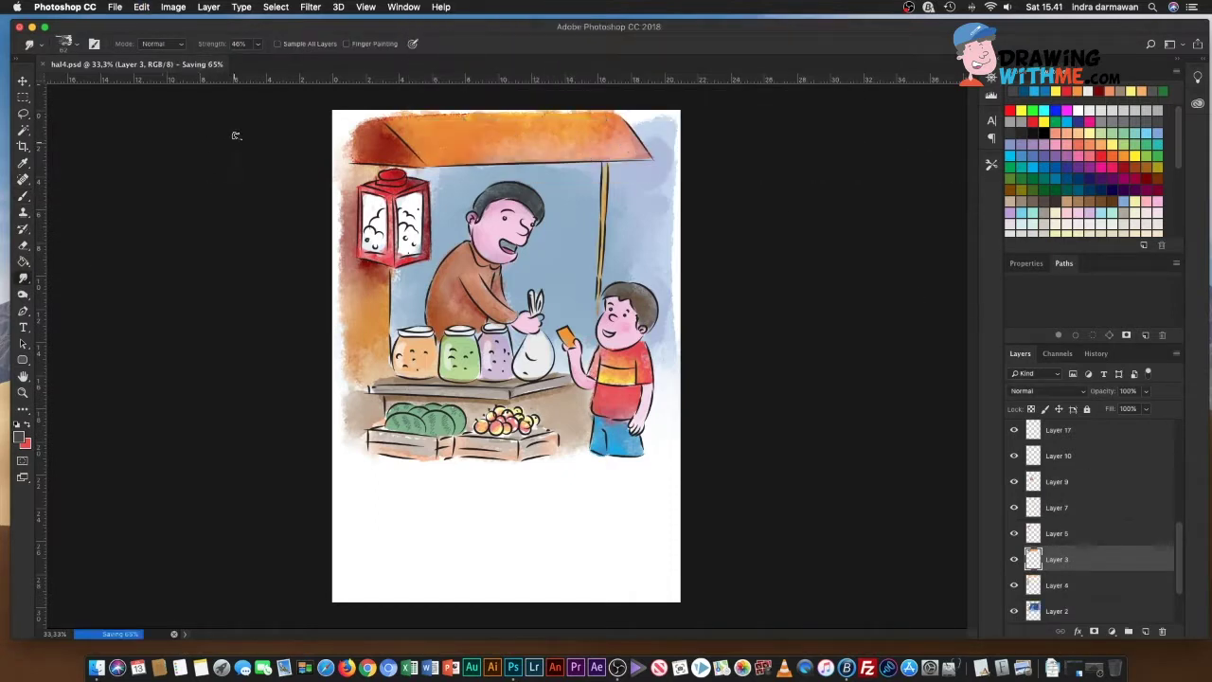
key(ctrl+z)
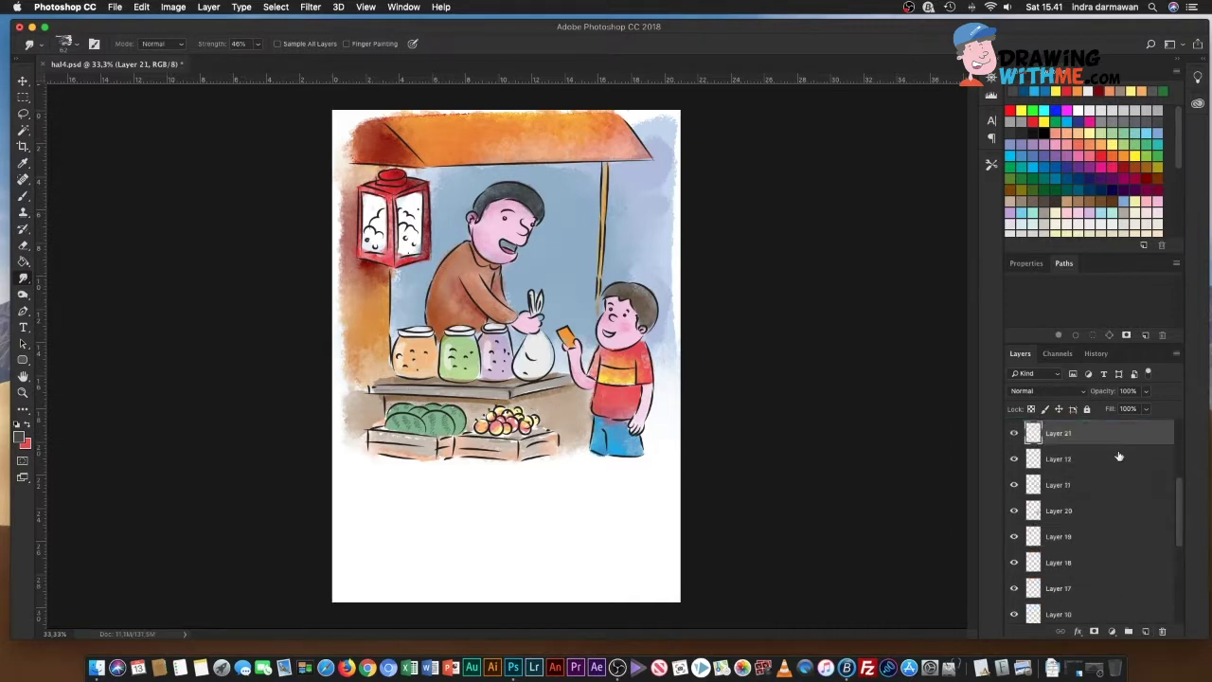
scroll(1119, 456, up, 6)
drag(1096, 585, 1096, 425)
click(1040, 158)
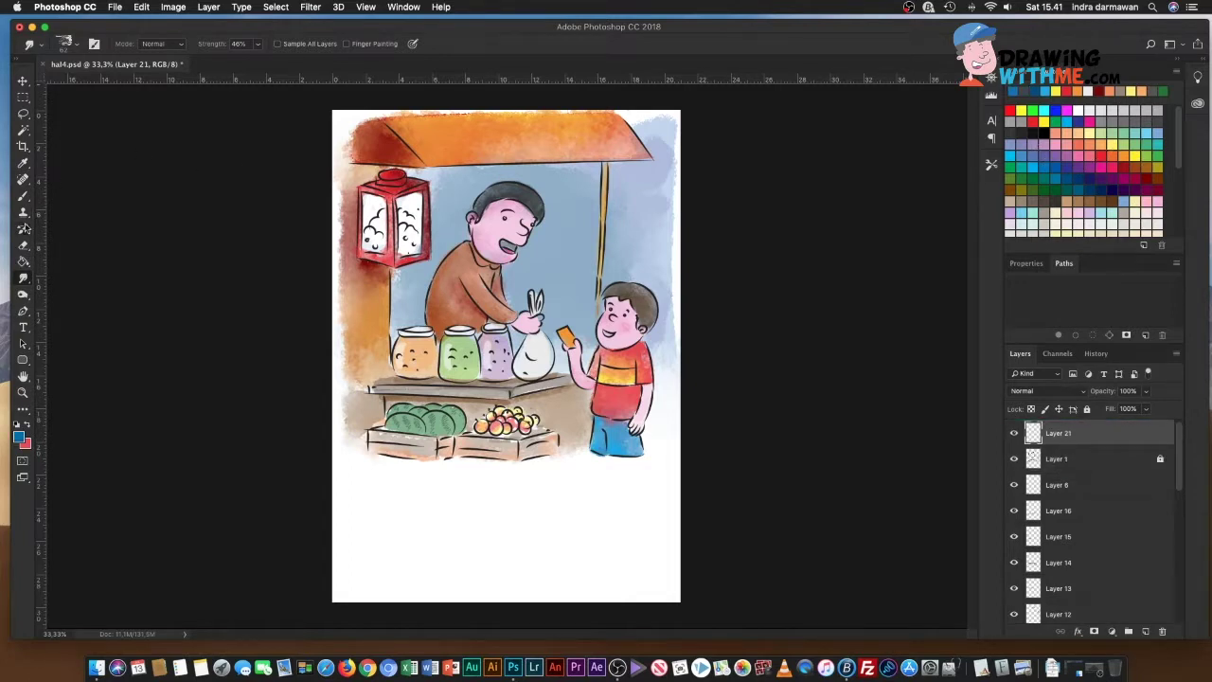
click(21, 199)
click(65, 45)
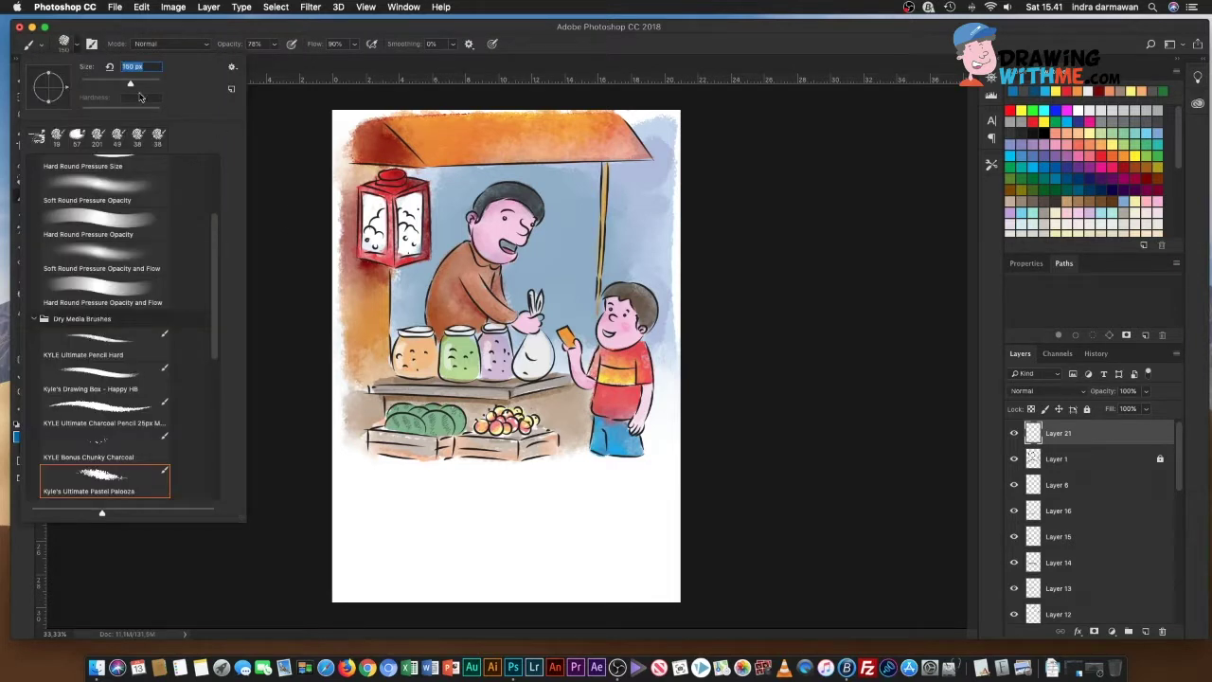
Step: Paint a soft blue band under the stall and boy, then erase it lighter around the arm and crates
mouse_move(364, 462)
mouse_down()
mouse_move(467, 476)
mouse_move(371, 455)
mouse_up()
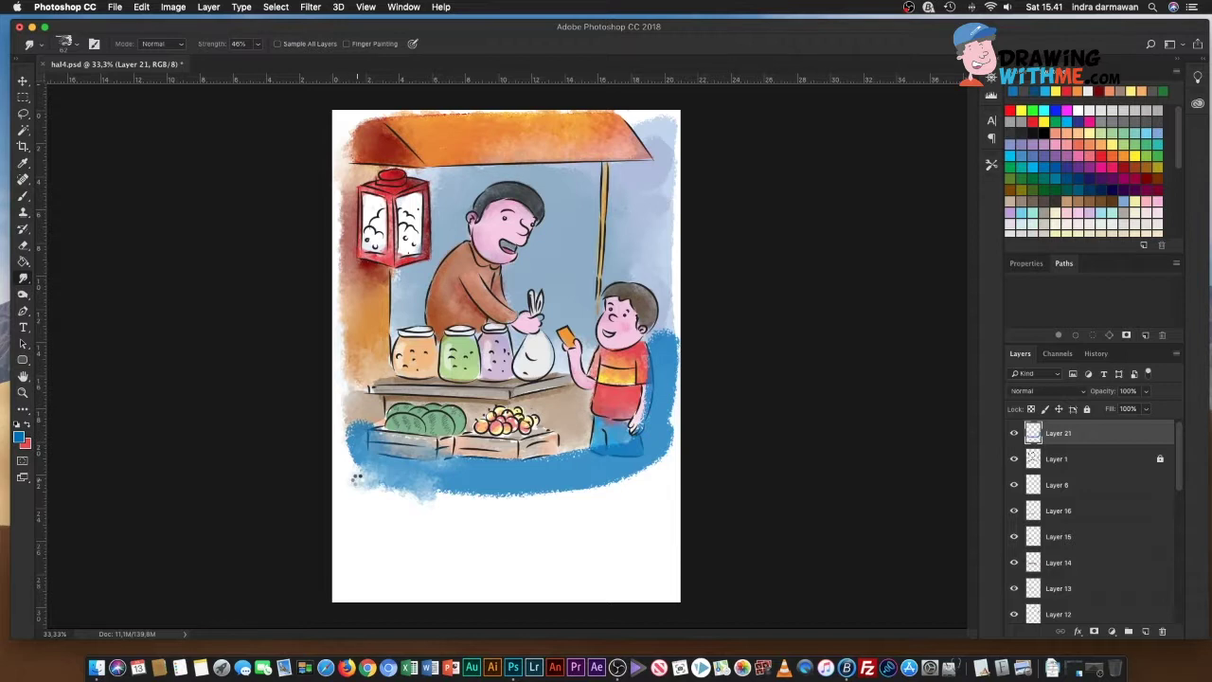
mouse_move(358, 479)
mouse_down()
mouse_move(470, 500)
mouse_move(644, 487)
mouse_up()
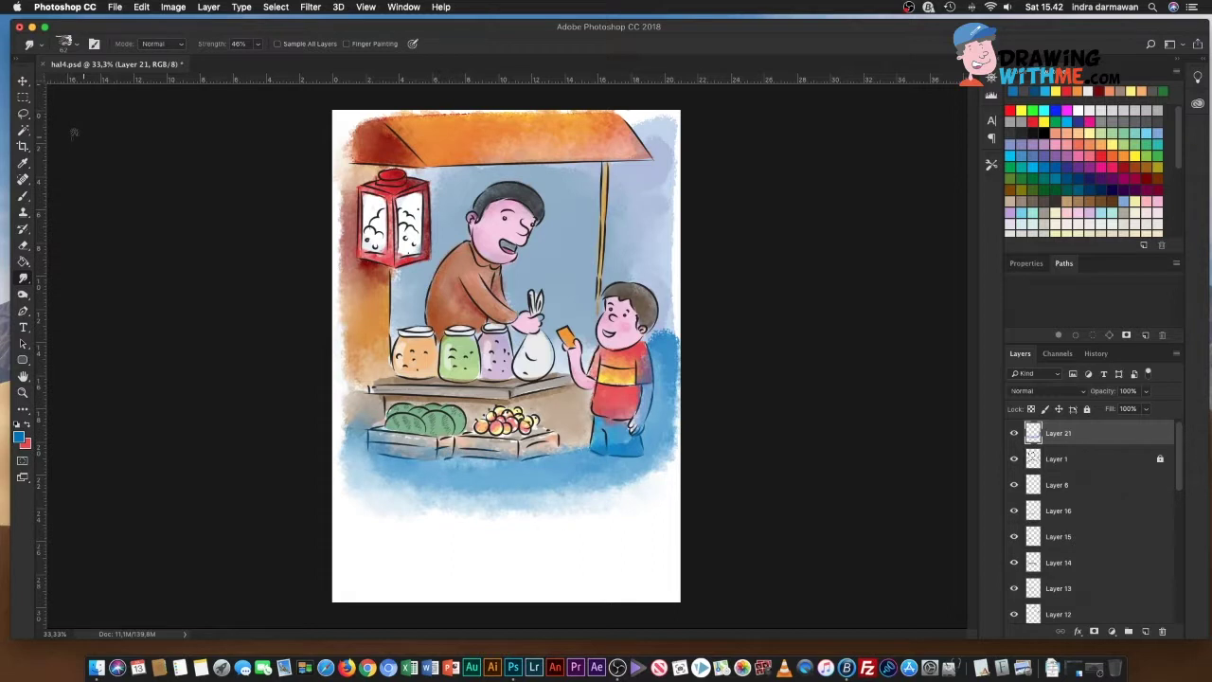
key(e)
mouse_move(646, 386)
mouse_down()
mouse_move(640, 424)
mouse_move(615, 453)
mouse_move(640, 453)
mouse_move(647, 371)
mouse_move(637, 430)
mouse_up()
mouse_move(390, 445)
mouse_down()
mouse_move(555, 453)
mouse_move(519, 443)
mouse_up()
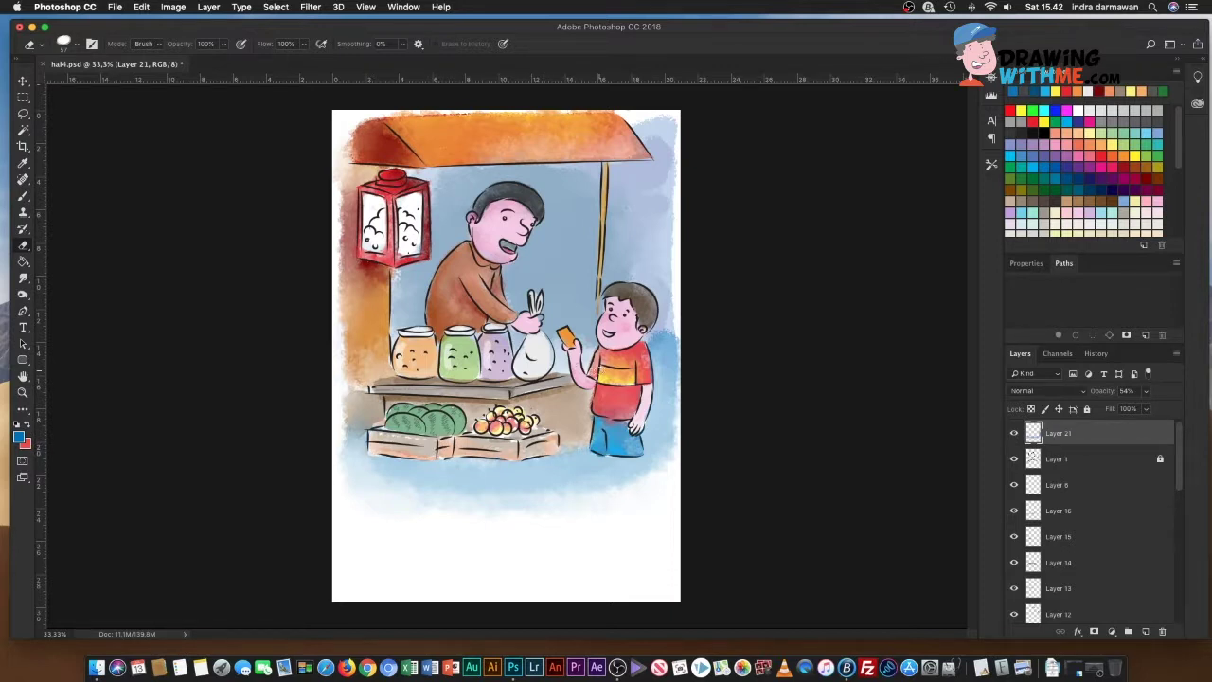
key(v)
click(284, 218)
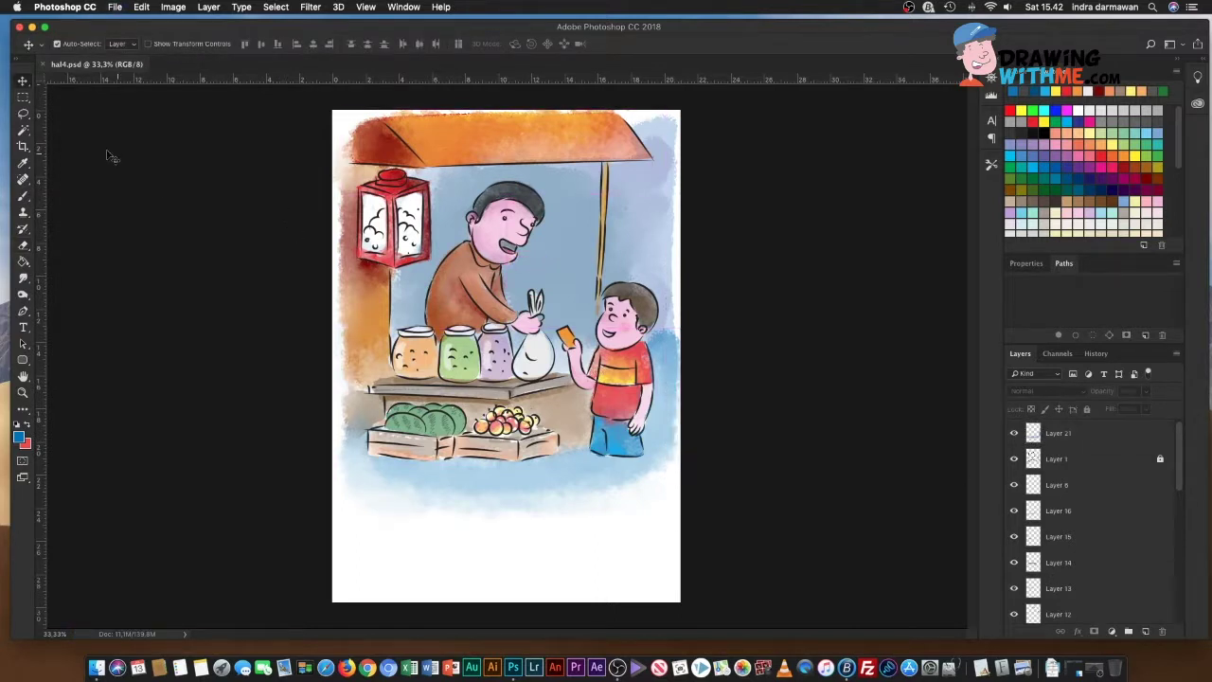
Step: Paint white down the picture's left edge on Layer 4
click(24, 248)
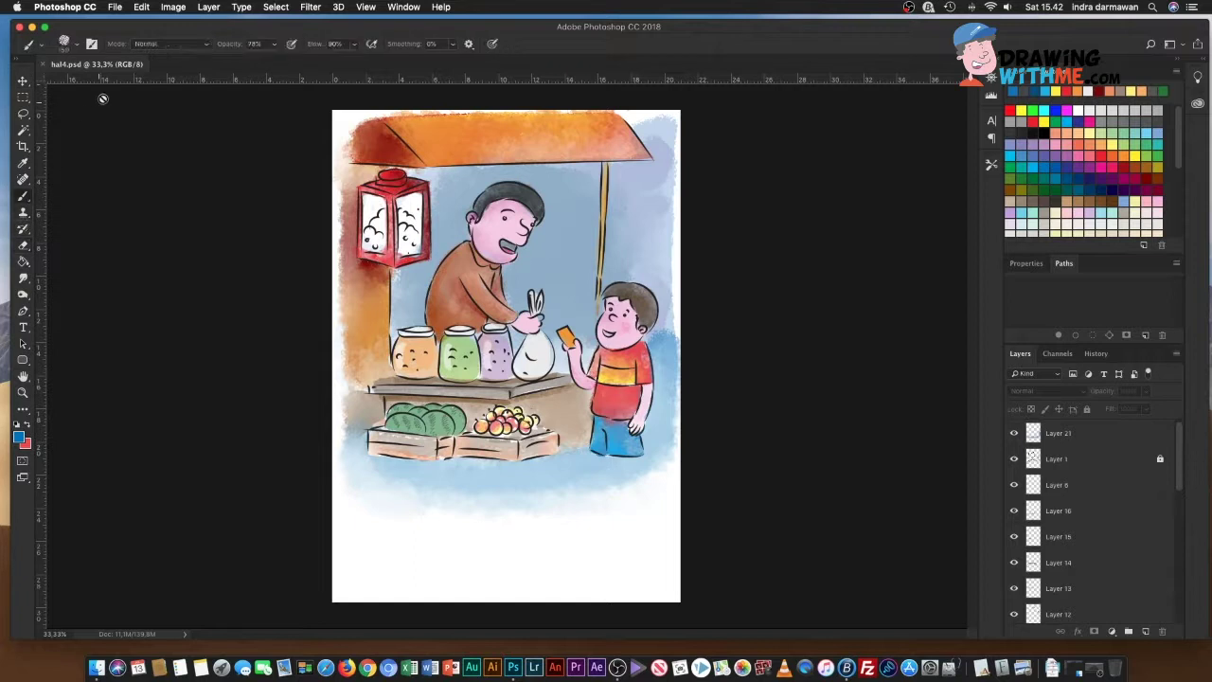
key(v)
right_click(341, 275)
click(355, 280)
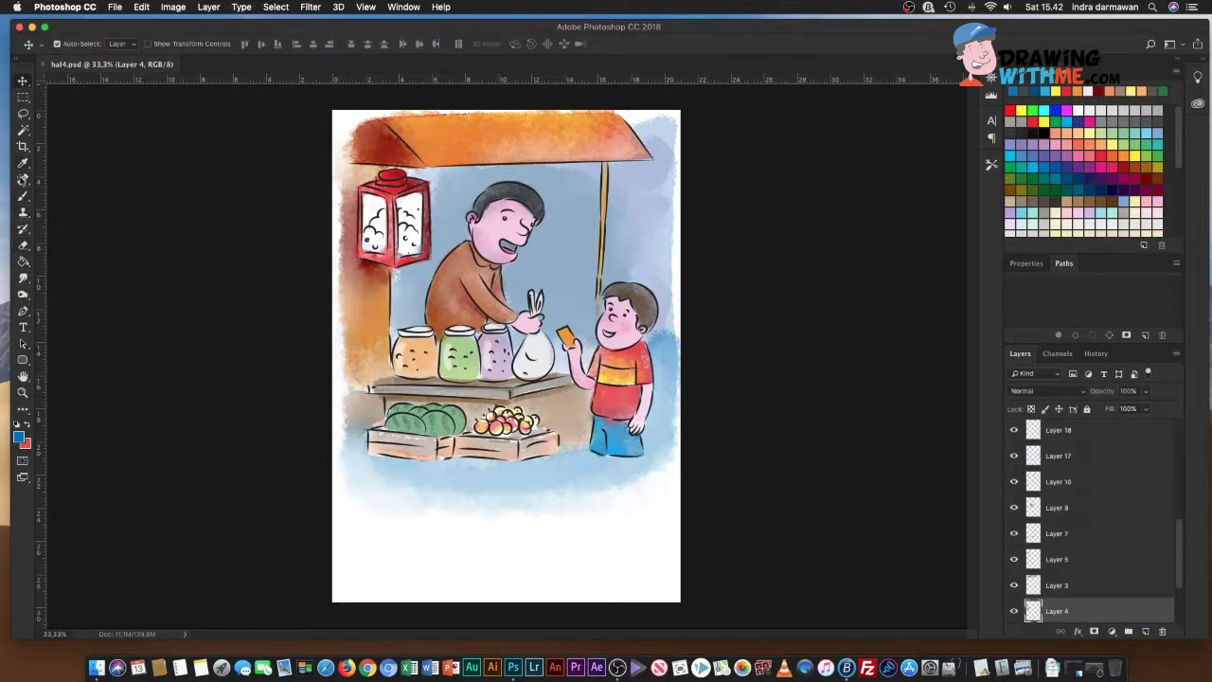
key(b)
click(1077, 111)
mouse_move(339, 121)
mouse_down()
mouse_move(333, 339)
mouse_move(339, 255)
mouse_up()
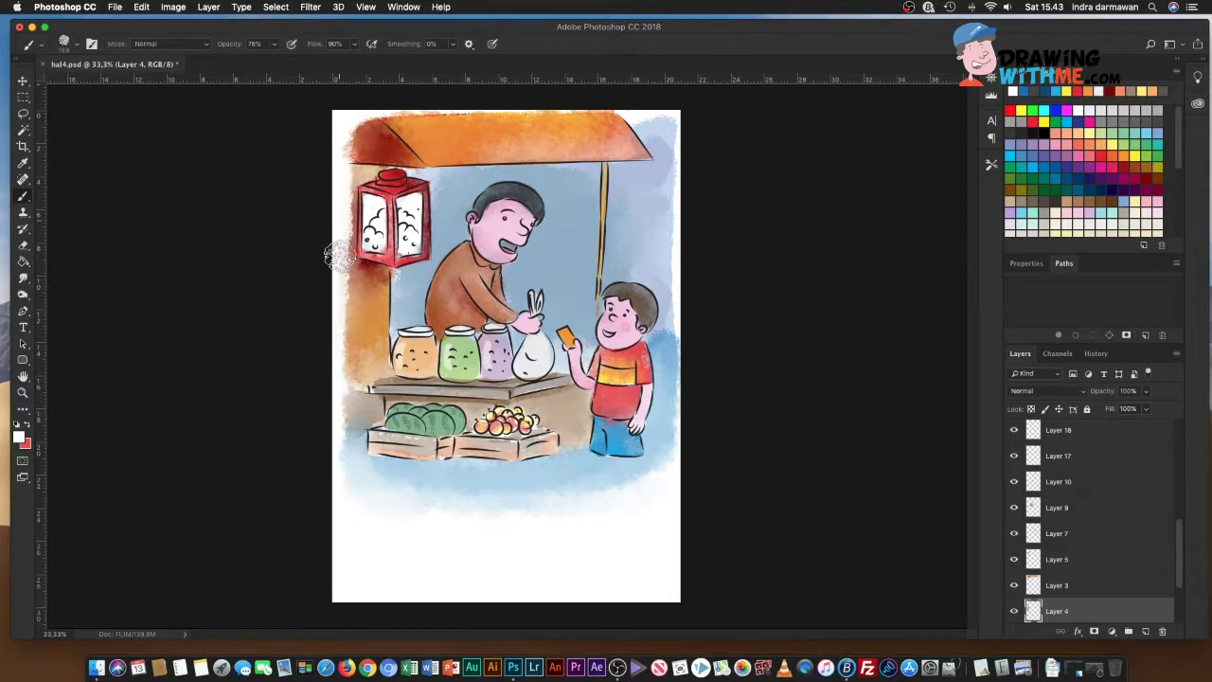
Step: Brighten the right edge and top-right corner with white on Layer 2
key(alt+bracketleft)
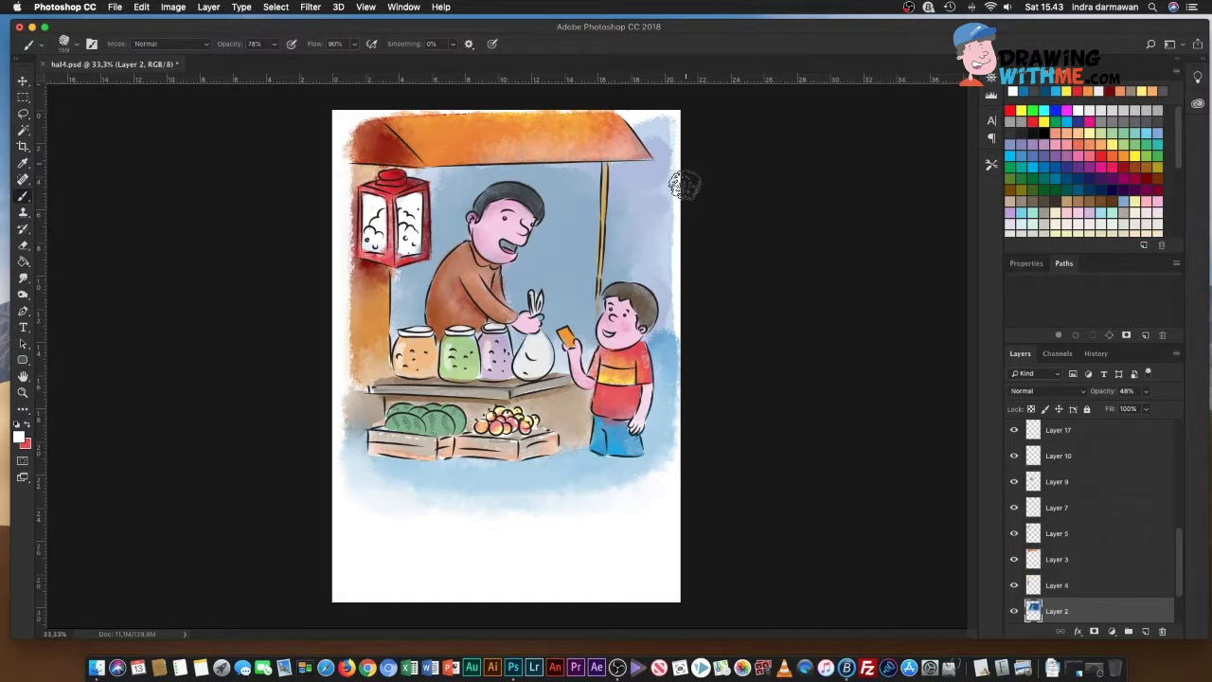
drag(684, 185, 682, 211)
drag(676, 119, 701, 190)
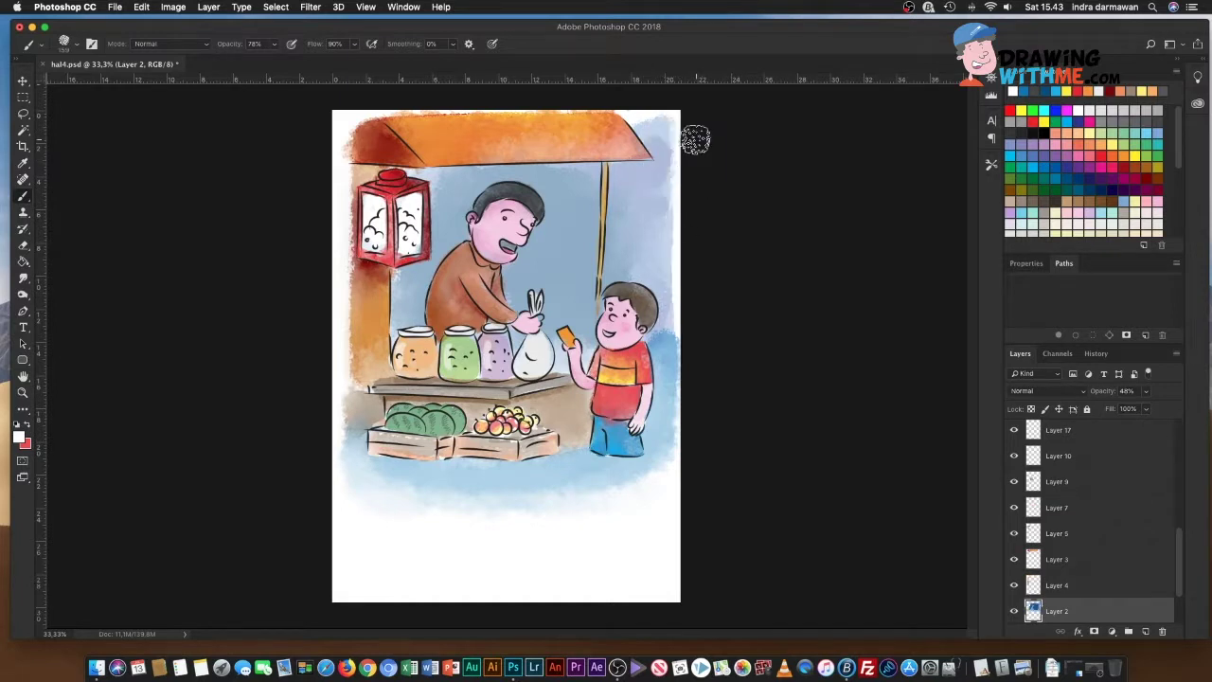
drag(685, 122, 684, 306)
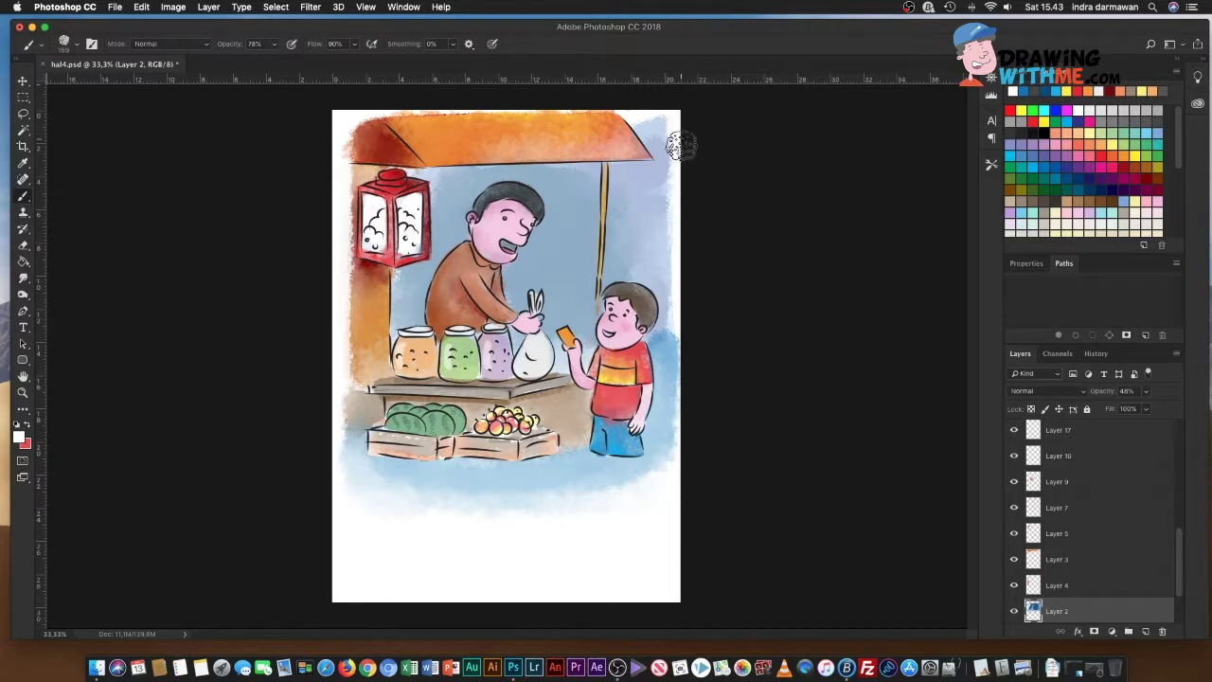
Step: Save the document and make Layer 14 the active painting layer
key(v)
right_click(663, 381)
click(689, 388)
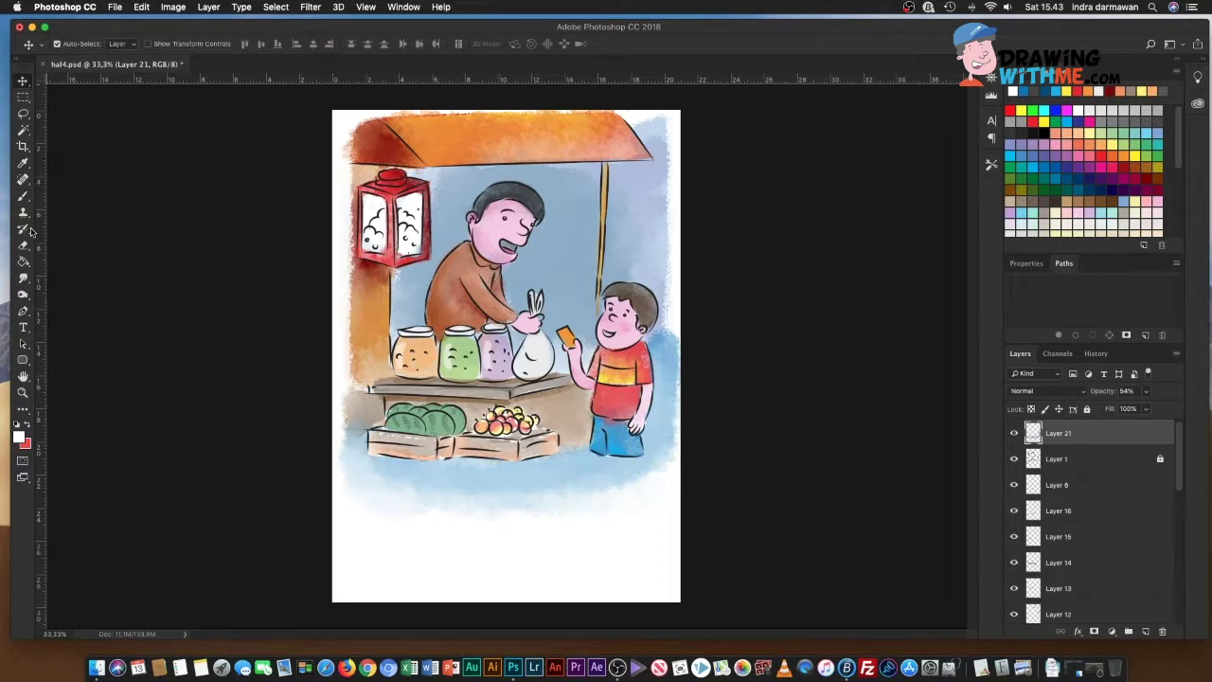
click(24, 198)
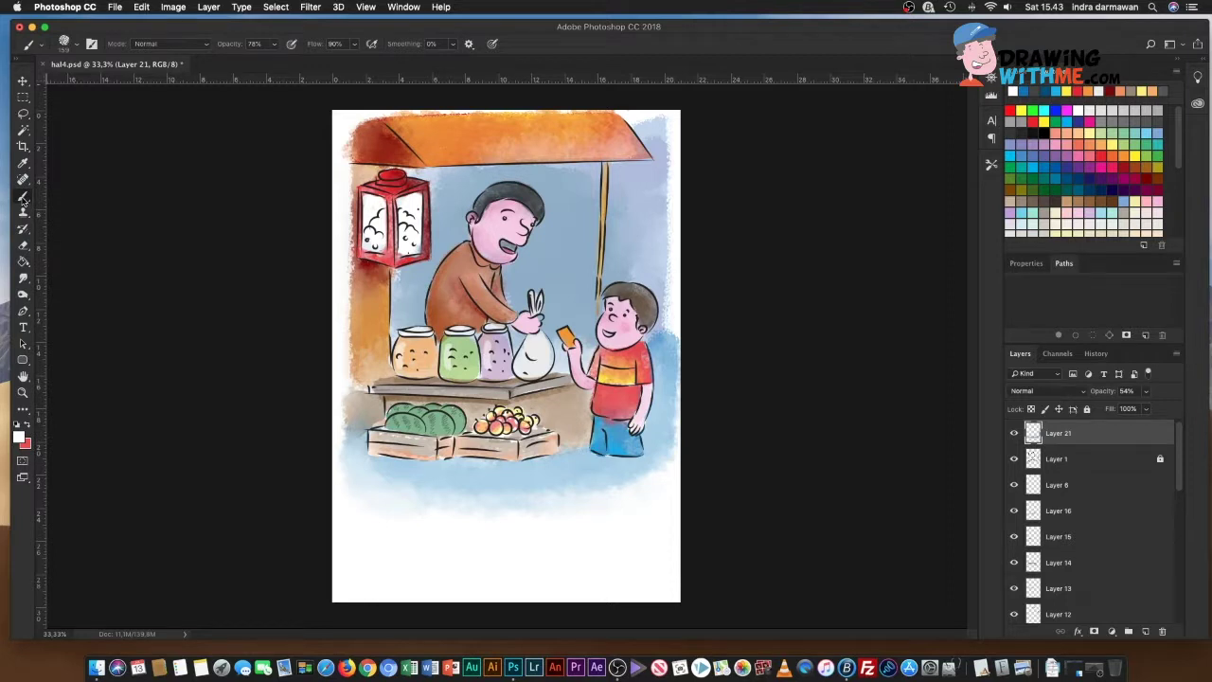
key(ctrl+s)
key(v)
right_click(366, 407)
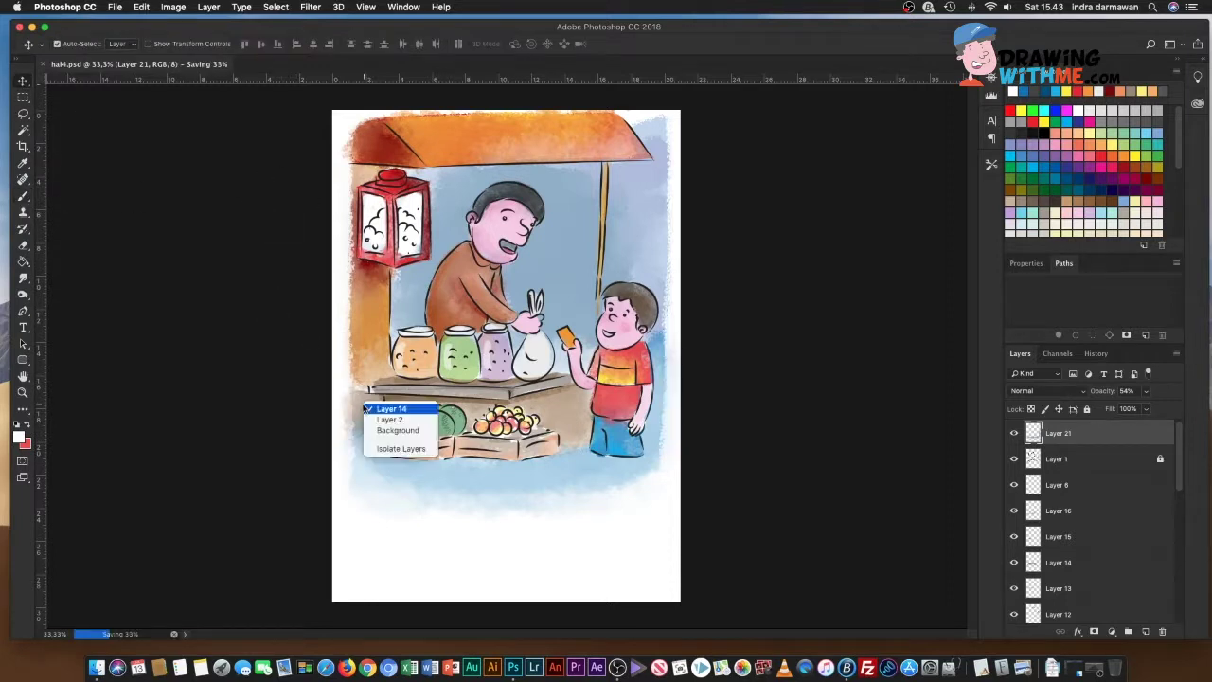
click(371, 408)
key(b)
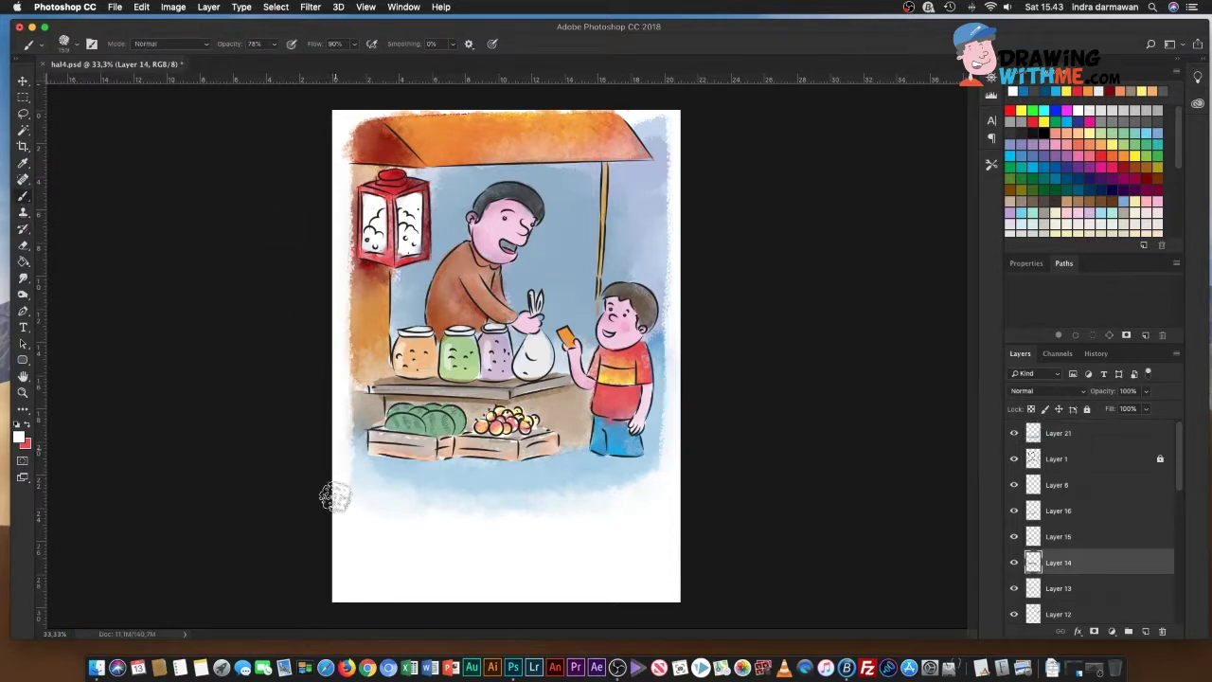
Step: Lighten the awning's top edge with white on Layer 3
key(v)
click(52, 90)
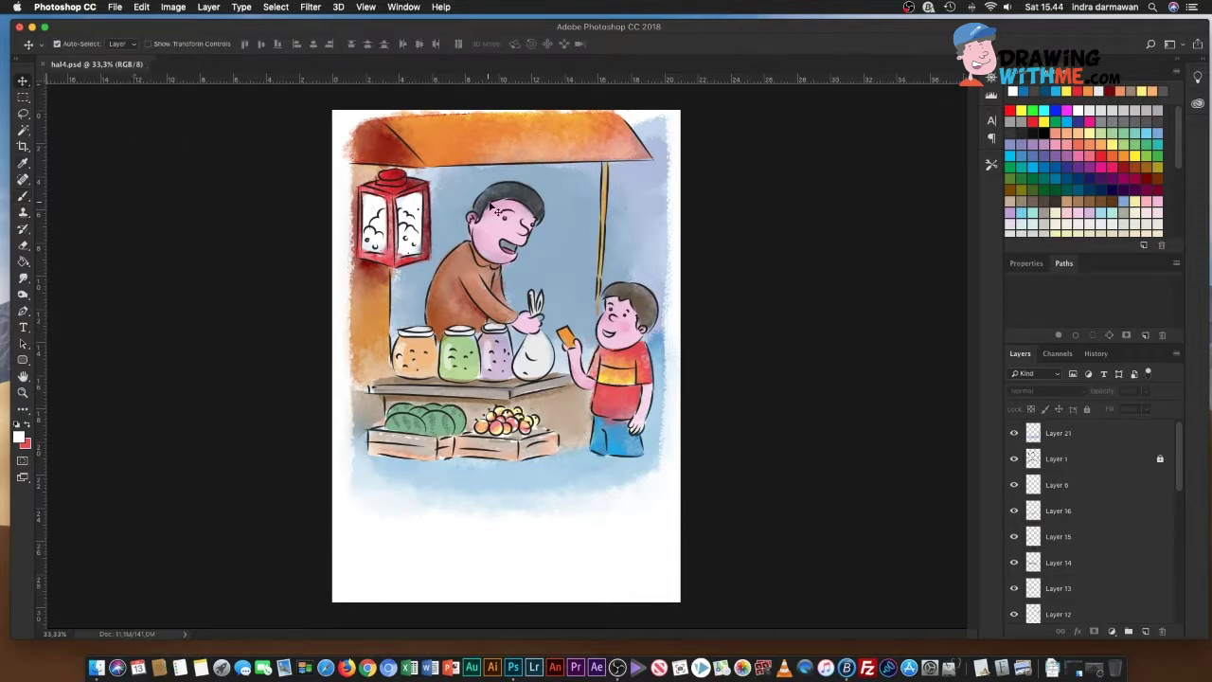
right_click(490, 141)
click(497, 145)
key(b)
drag(397, 112, 663, 120)
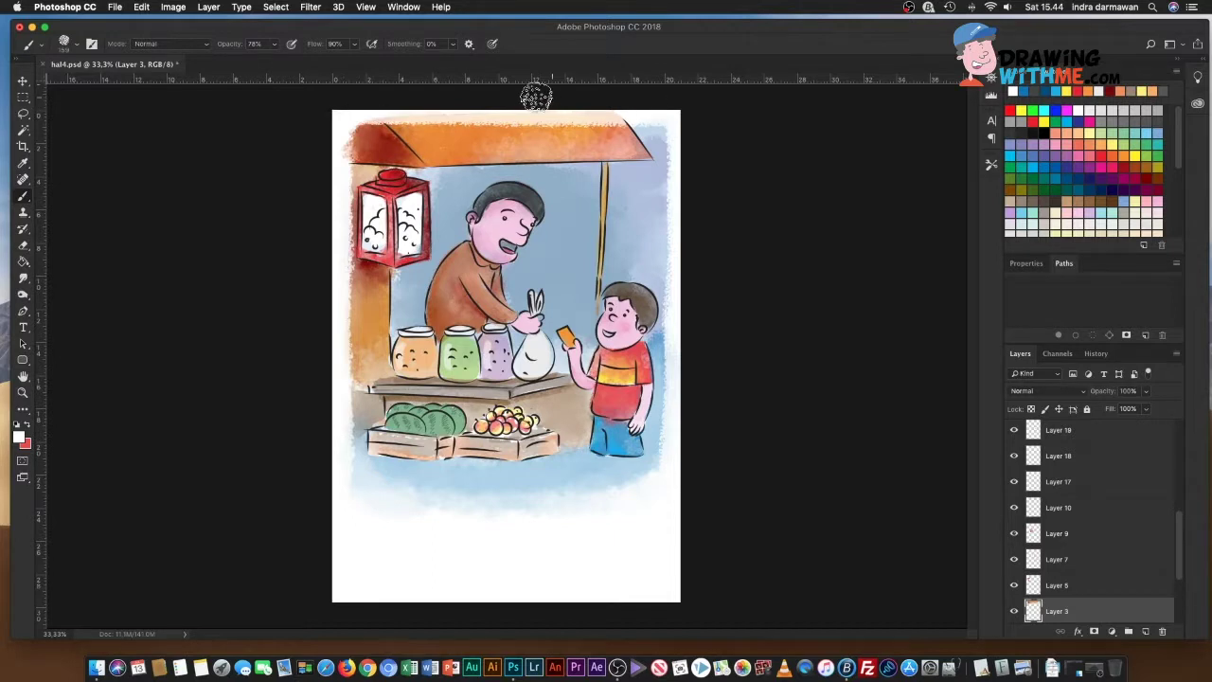
Step: Whiten the awning's top edge further on Layer 3 and save
key(v)
right_click(504, 139)
click(516, 144)
key(b)
drag(371, 104, 607, 107)
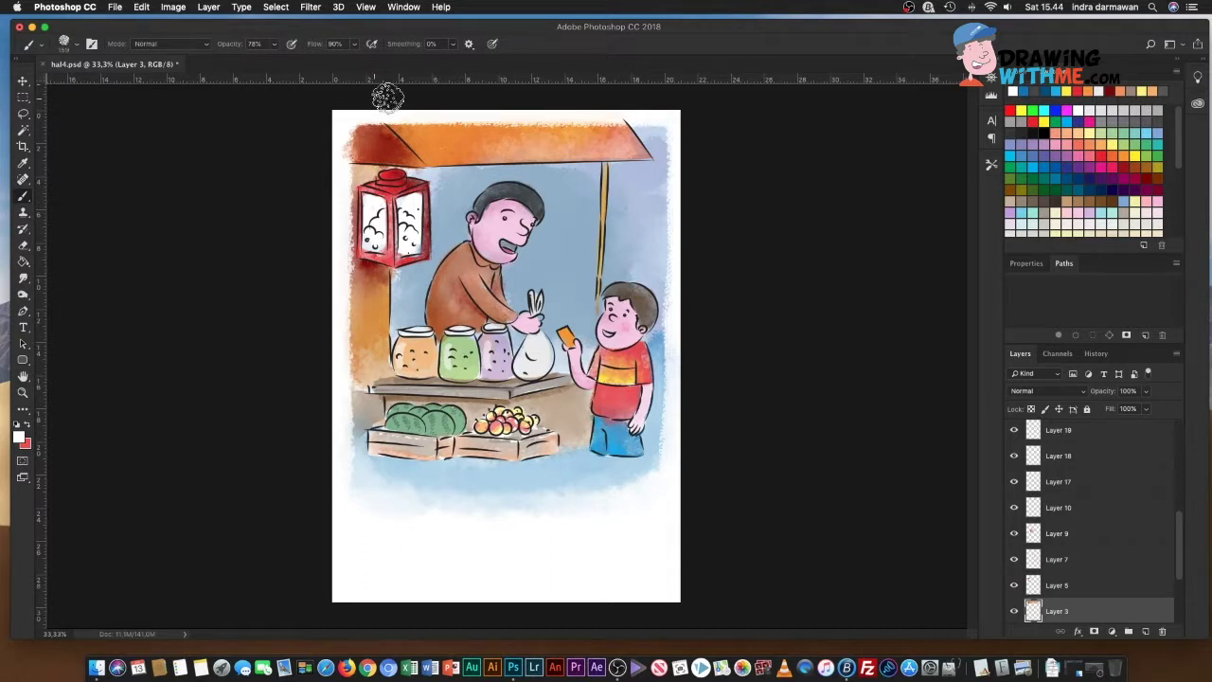
key(v)
key(super+s)
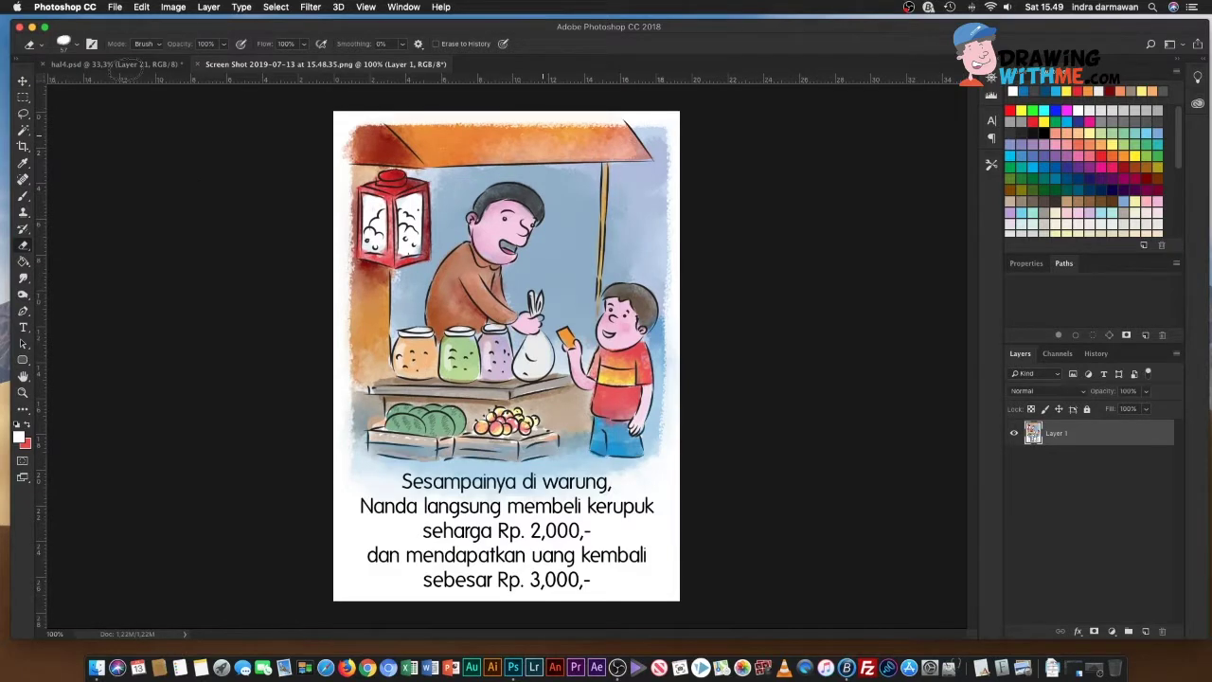
Step: Apply a Curves adjustment to the captioned screenshot PNG, confirming with OK, and save it
key(alt+super+m)
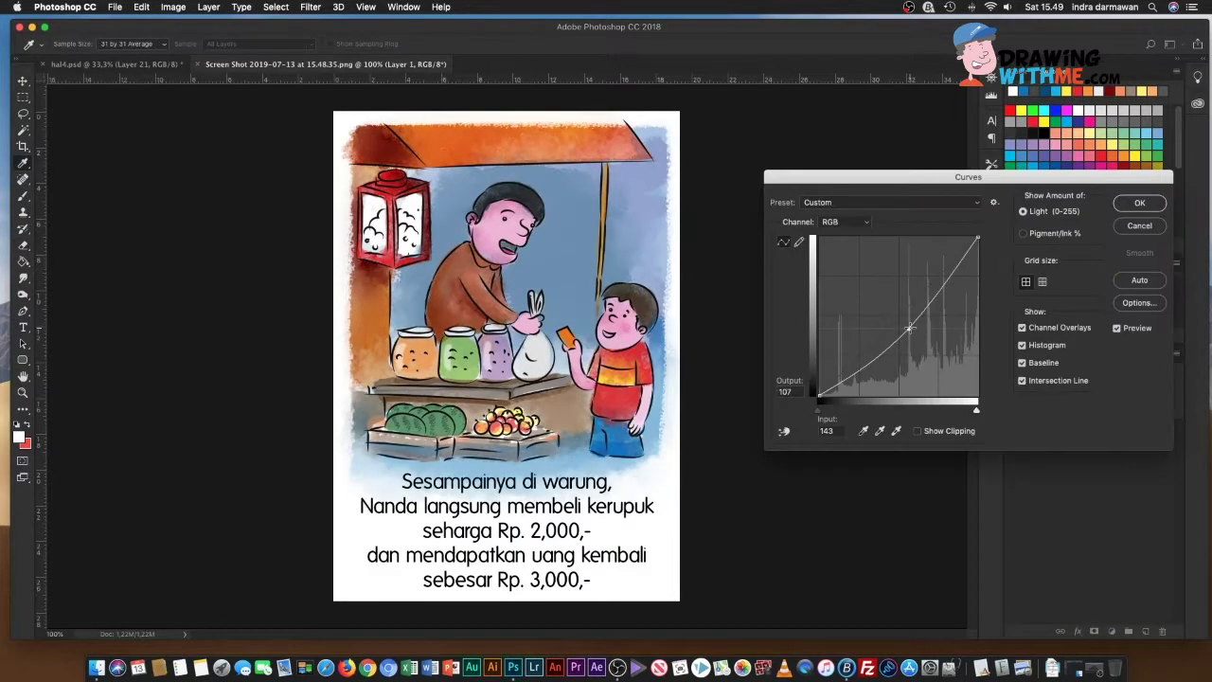
key(Return)
key(e)
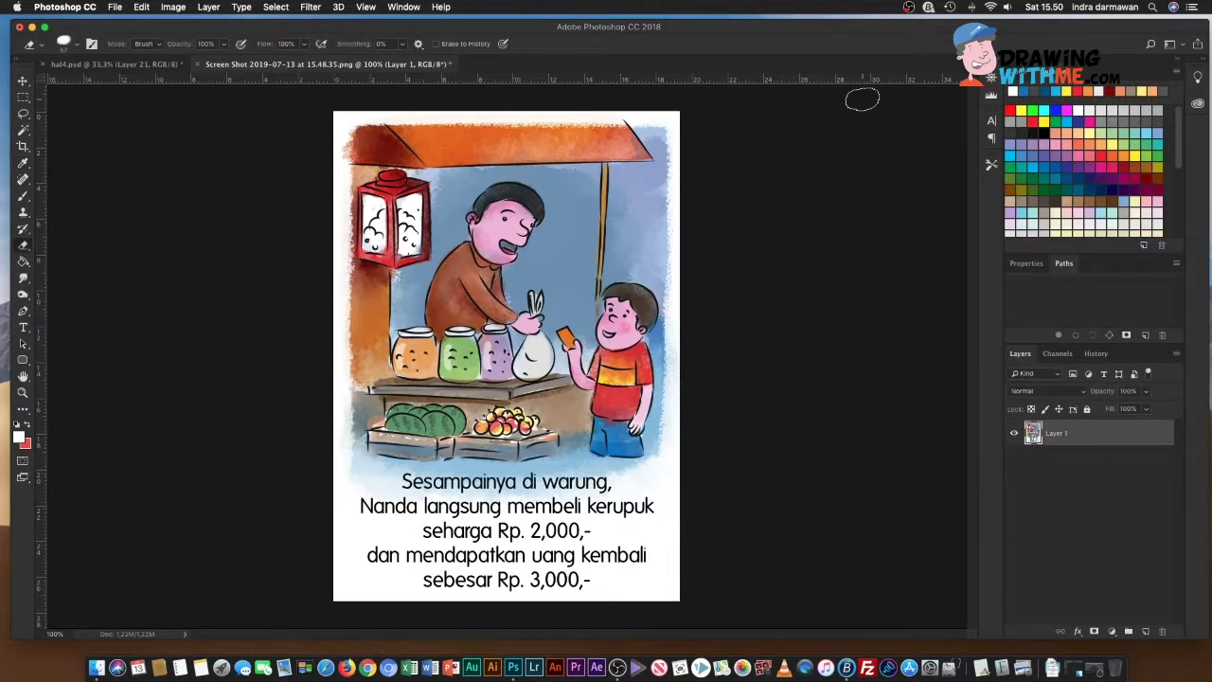
key(super+s)
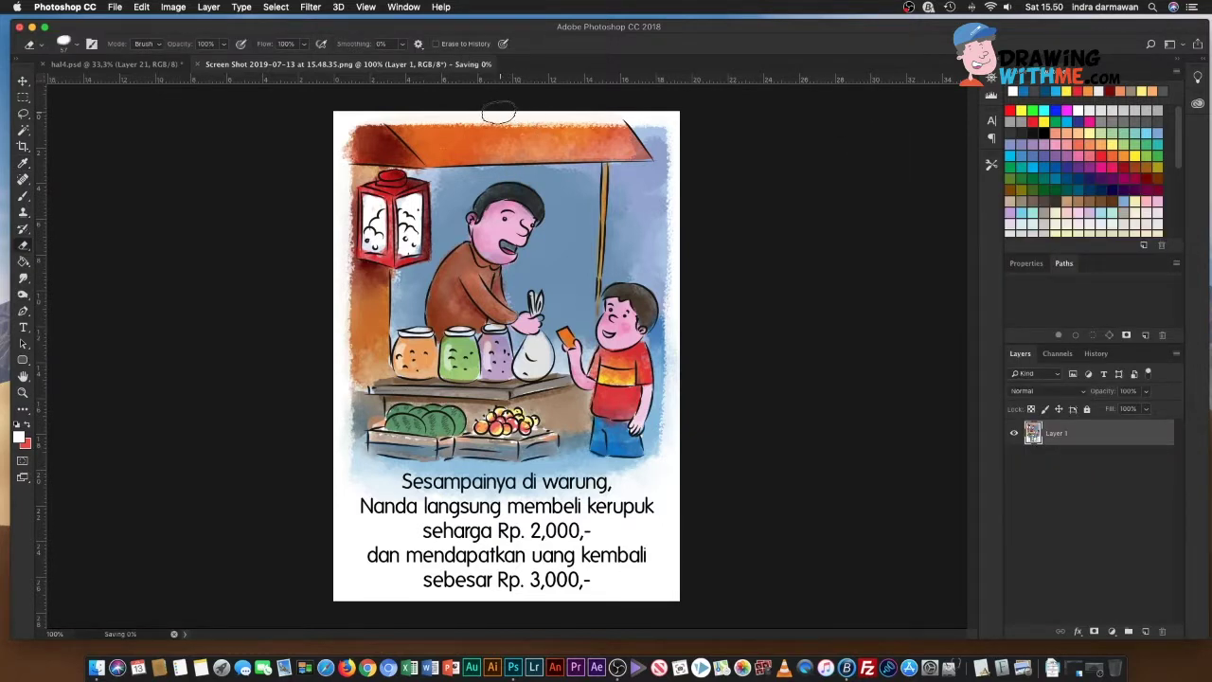
key(v)
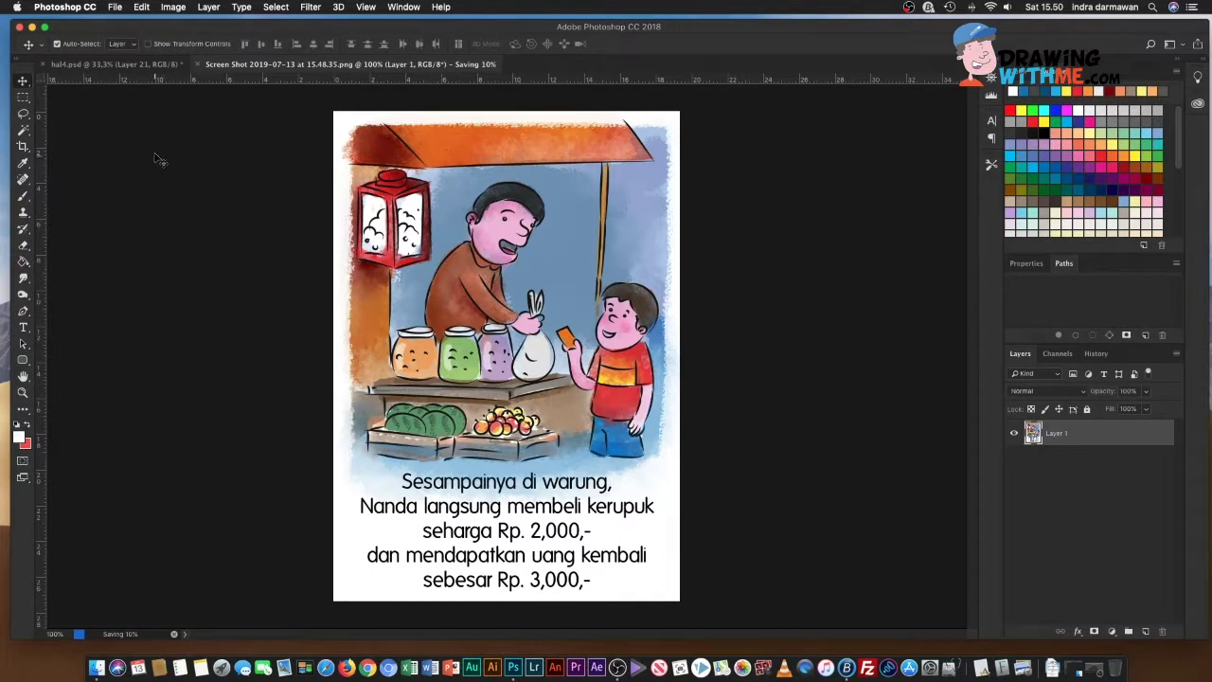